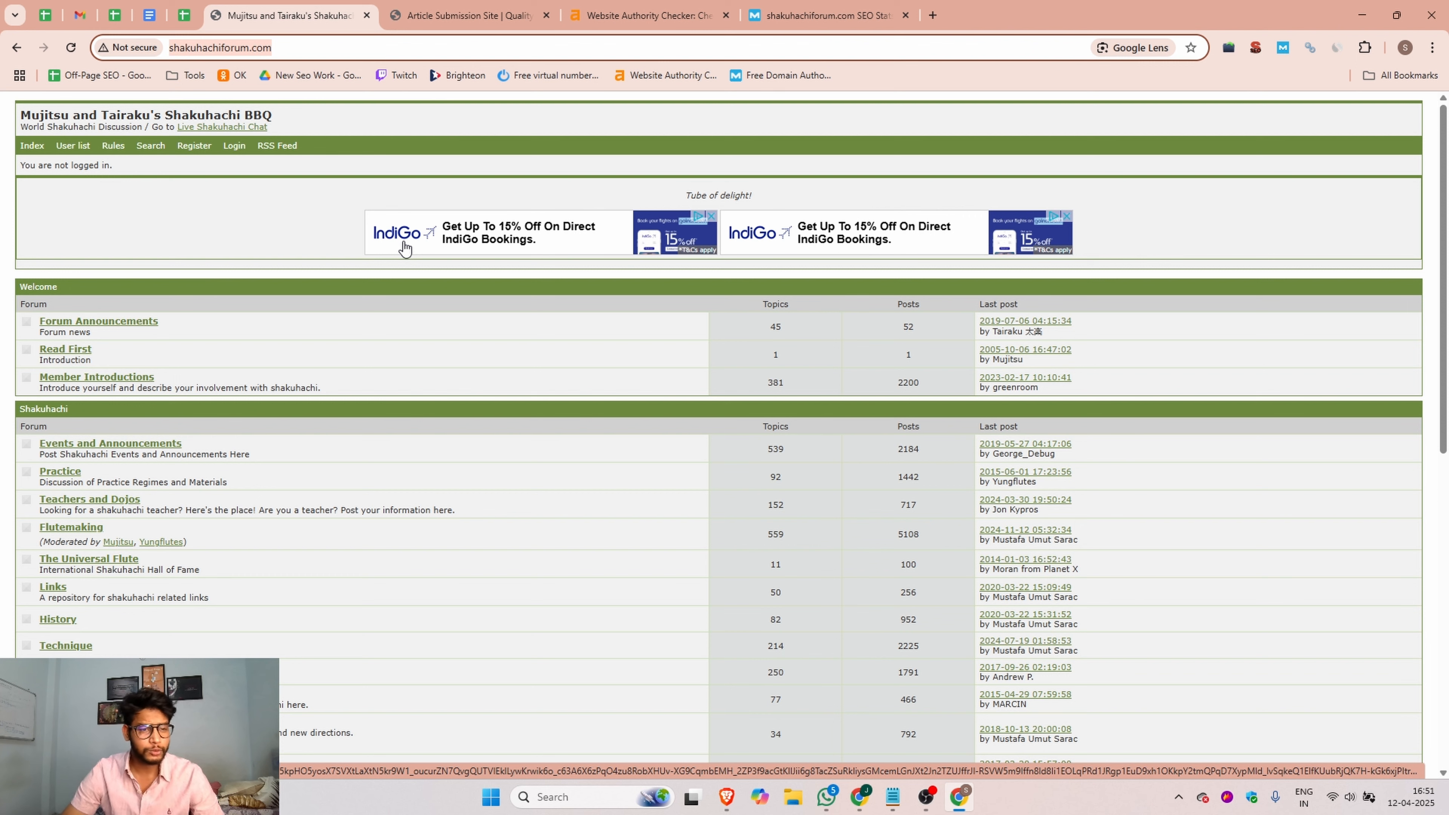
# Step: Review the forum's layout, its domain rating in Ahrefs, and its Domain Authority and Spam Score in Moz
pyautogui.scroll(-10, 359, 258)
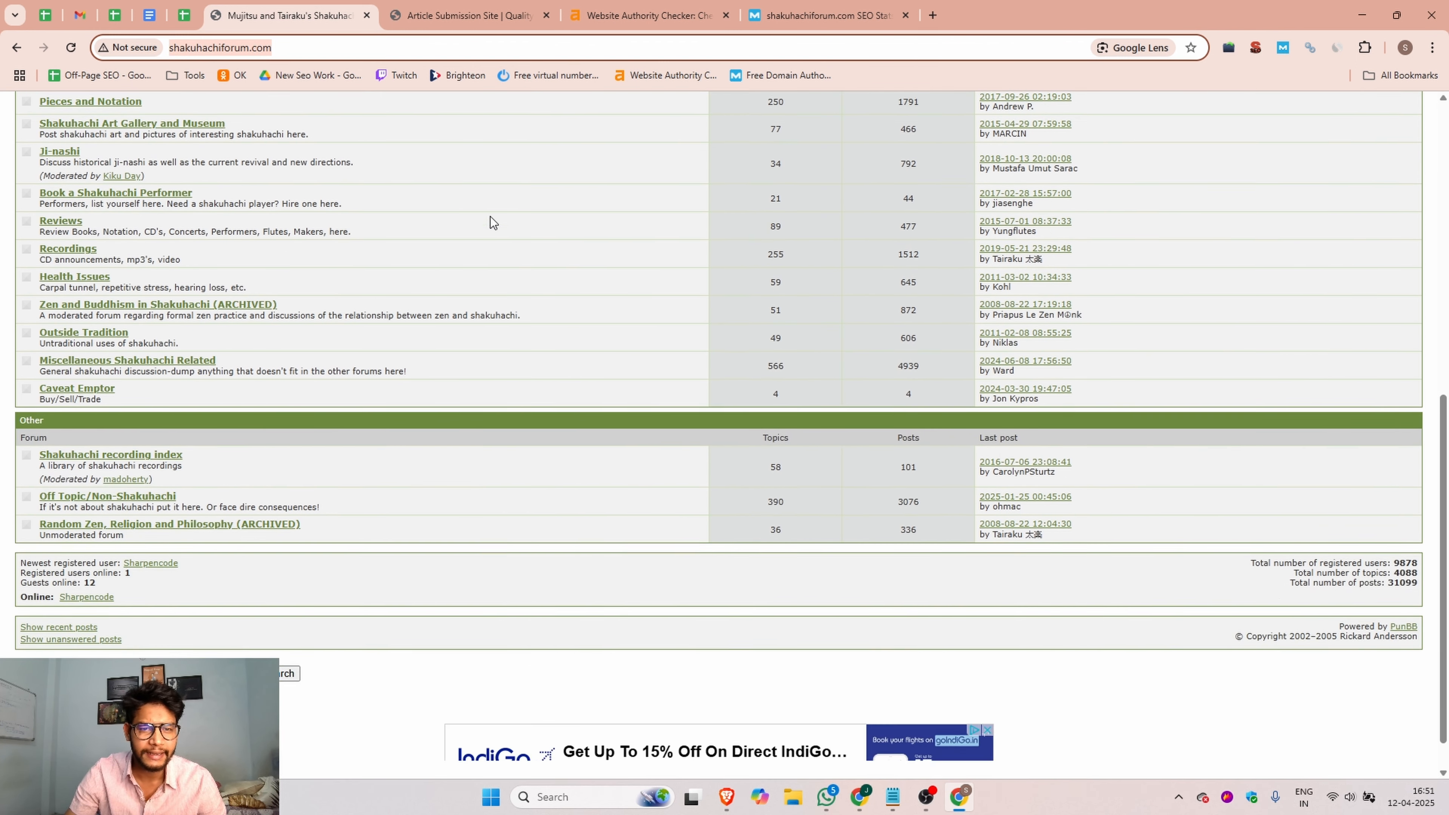
pyautogui.click(596, 12)
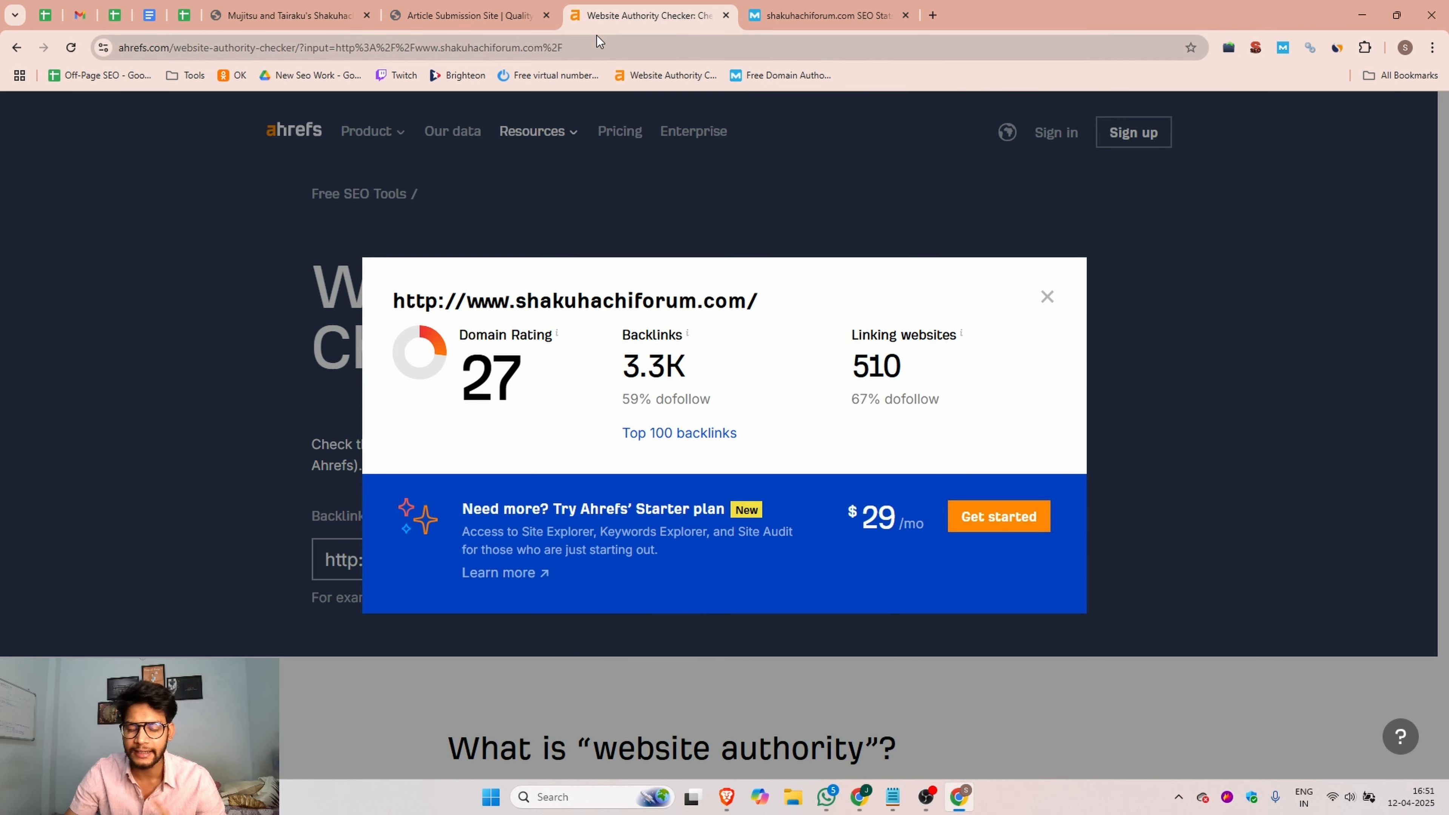
pyautogui.click(765, 12)
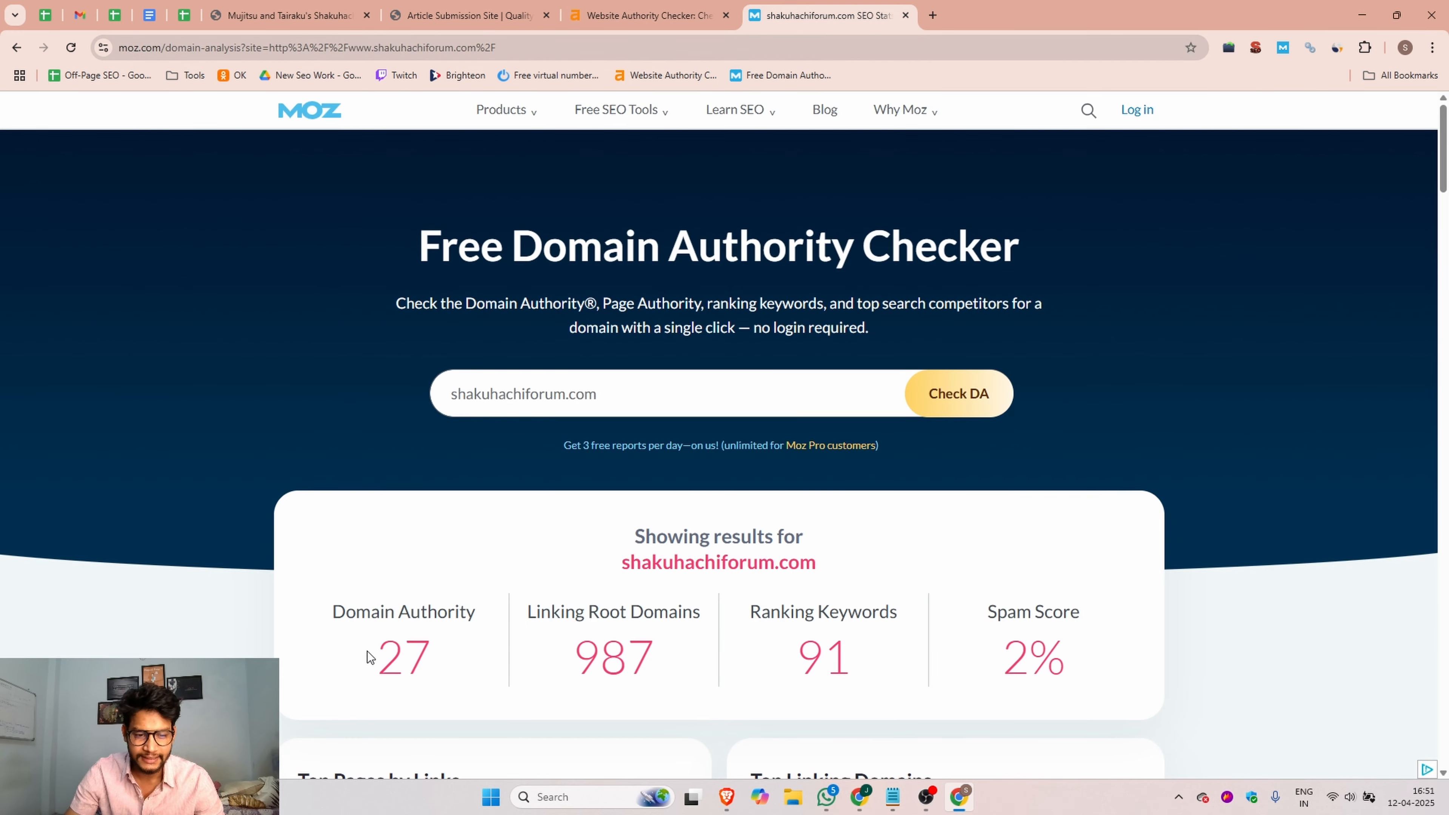
pyautogui.moveTo(367, 652); pyautogui.dragTo(439, 662)
pyautogui.moveTo(1001, 663); pyautogui.dragTo(1034, 666)
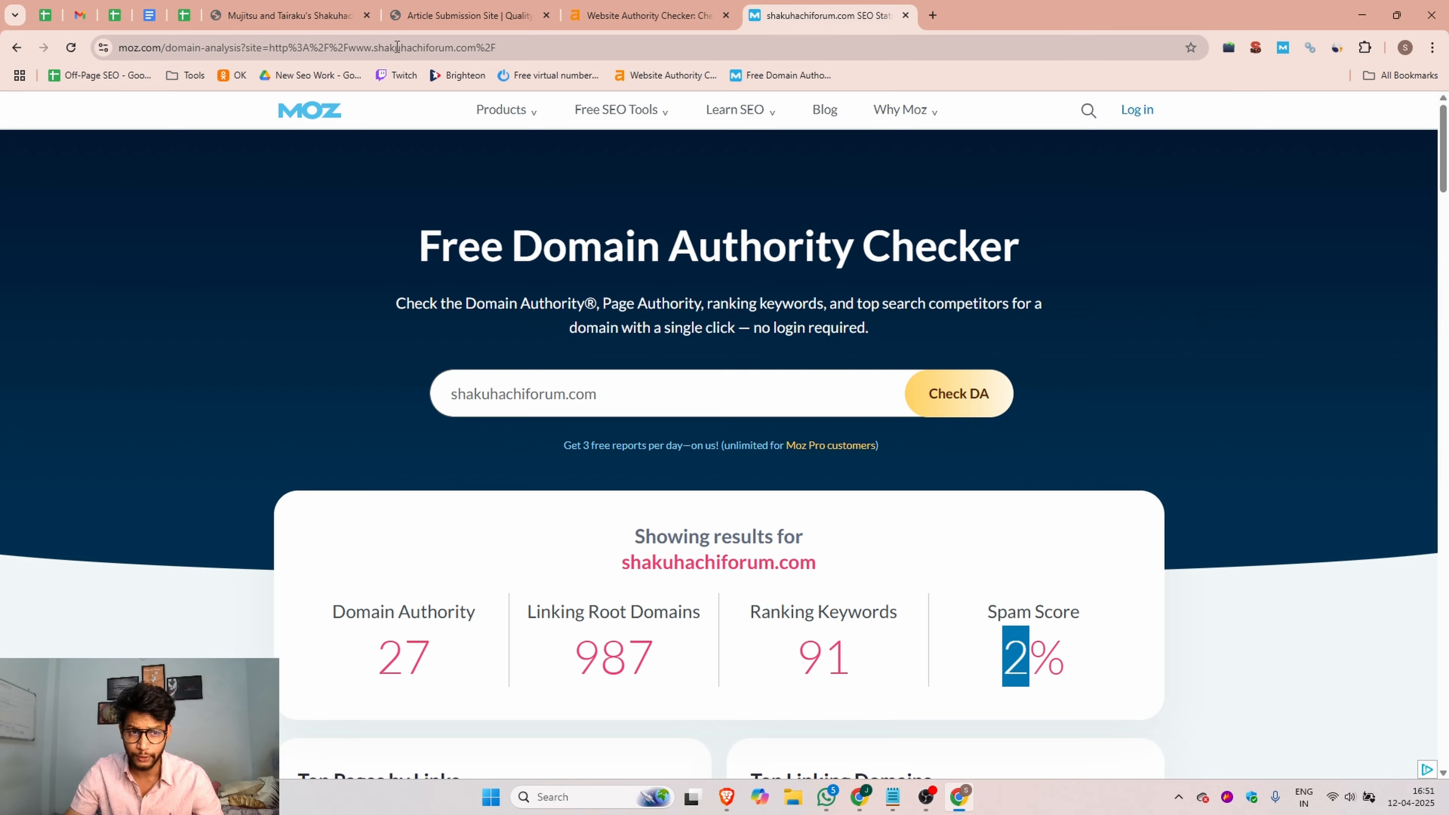
# Step: Examine the forum's monthly visits, rankings and top visitor countries in the Similarweb extension
pyautogui.click(291, 16)
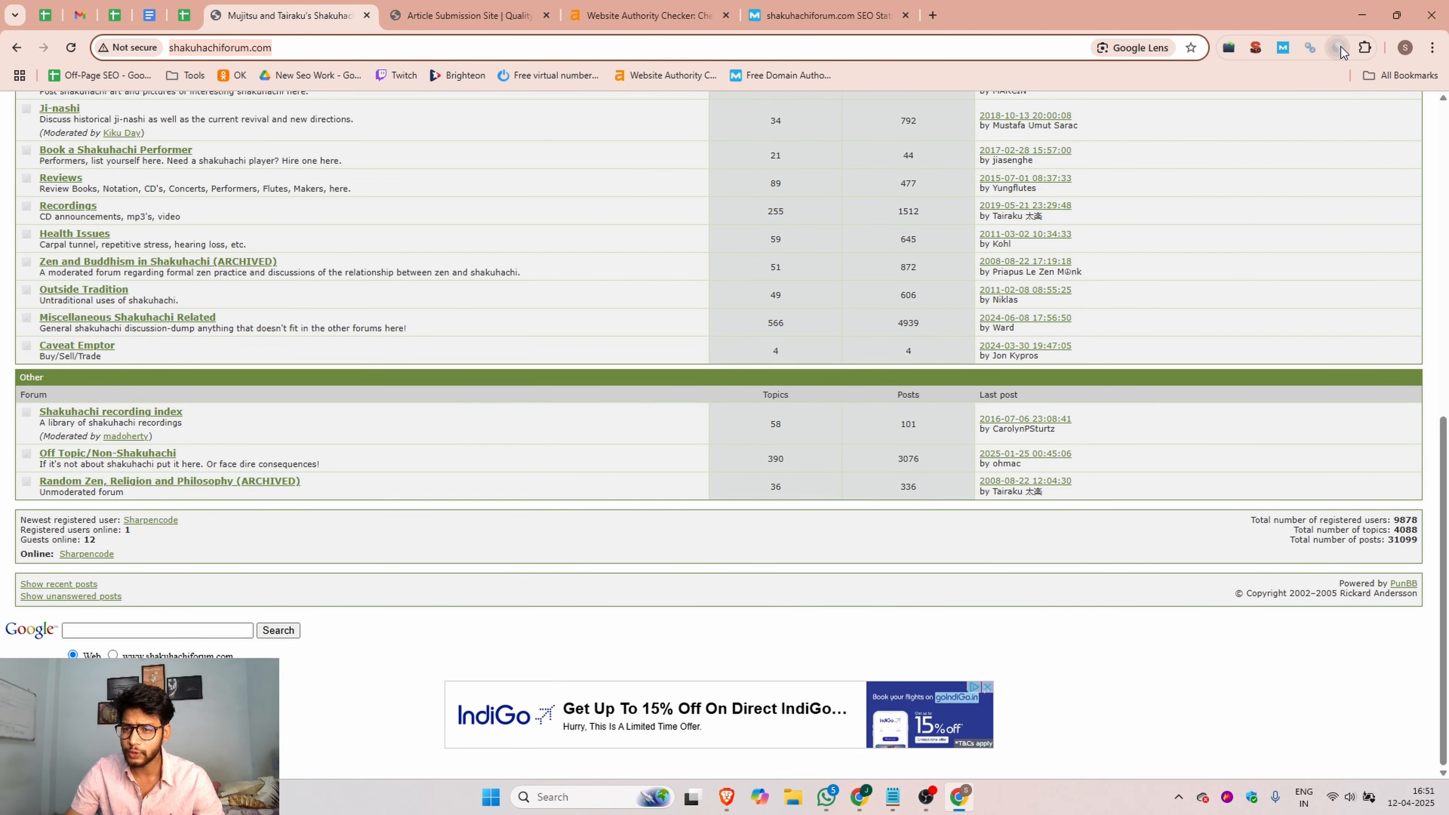
pyautogui.click(1339, 48)
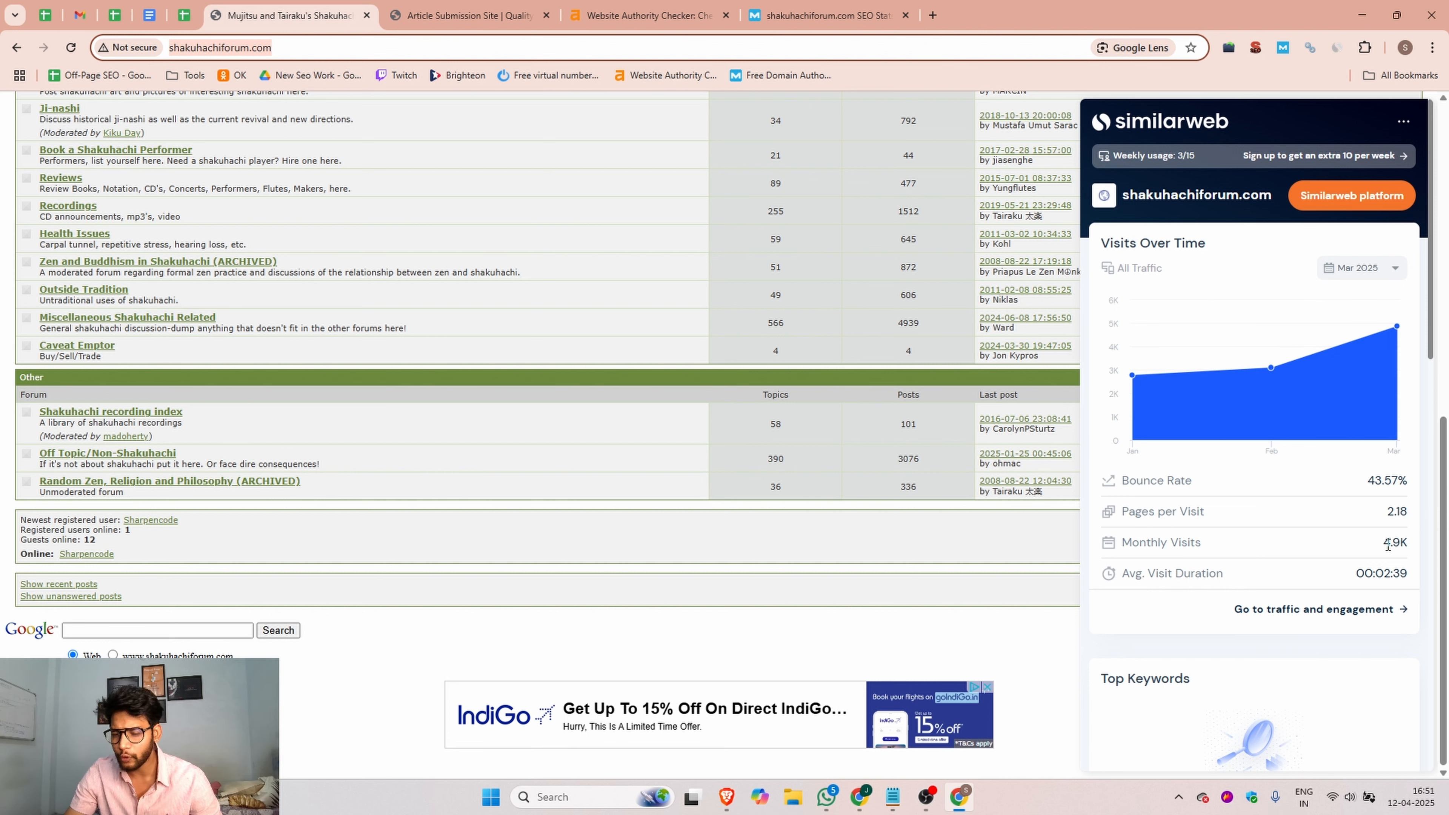
pyautogui.scroll(-8, 1221, 404)
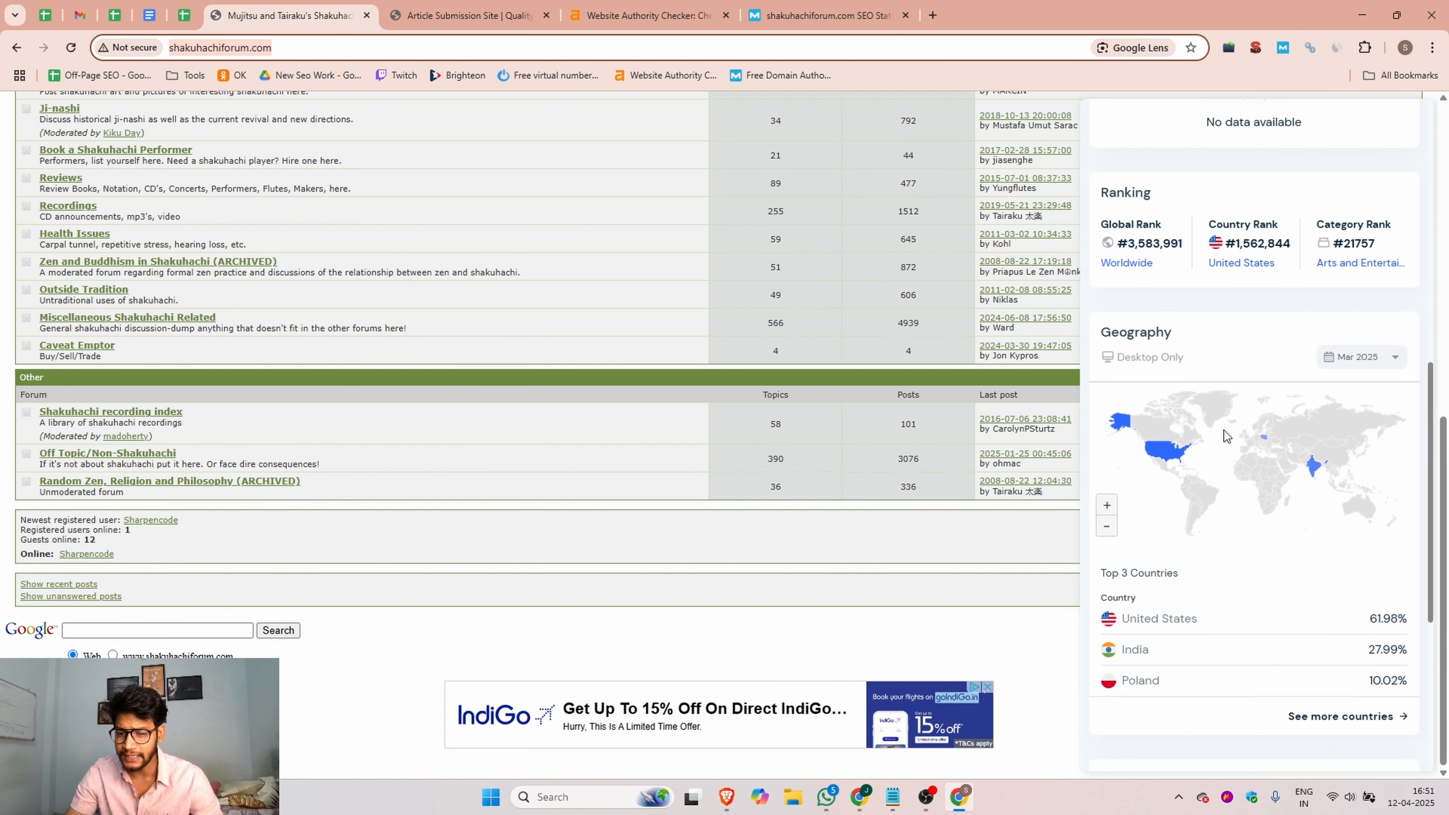
pyautogui.scroll(-5, 1224, 435)
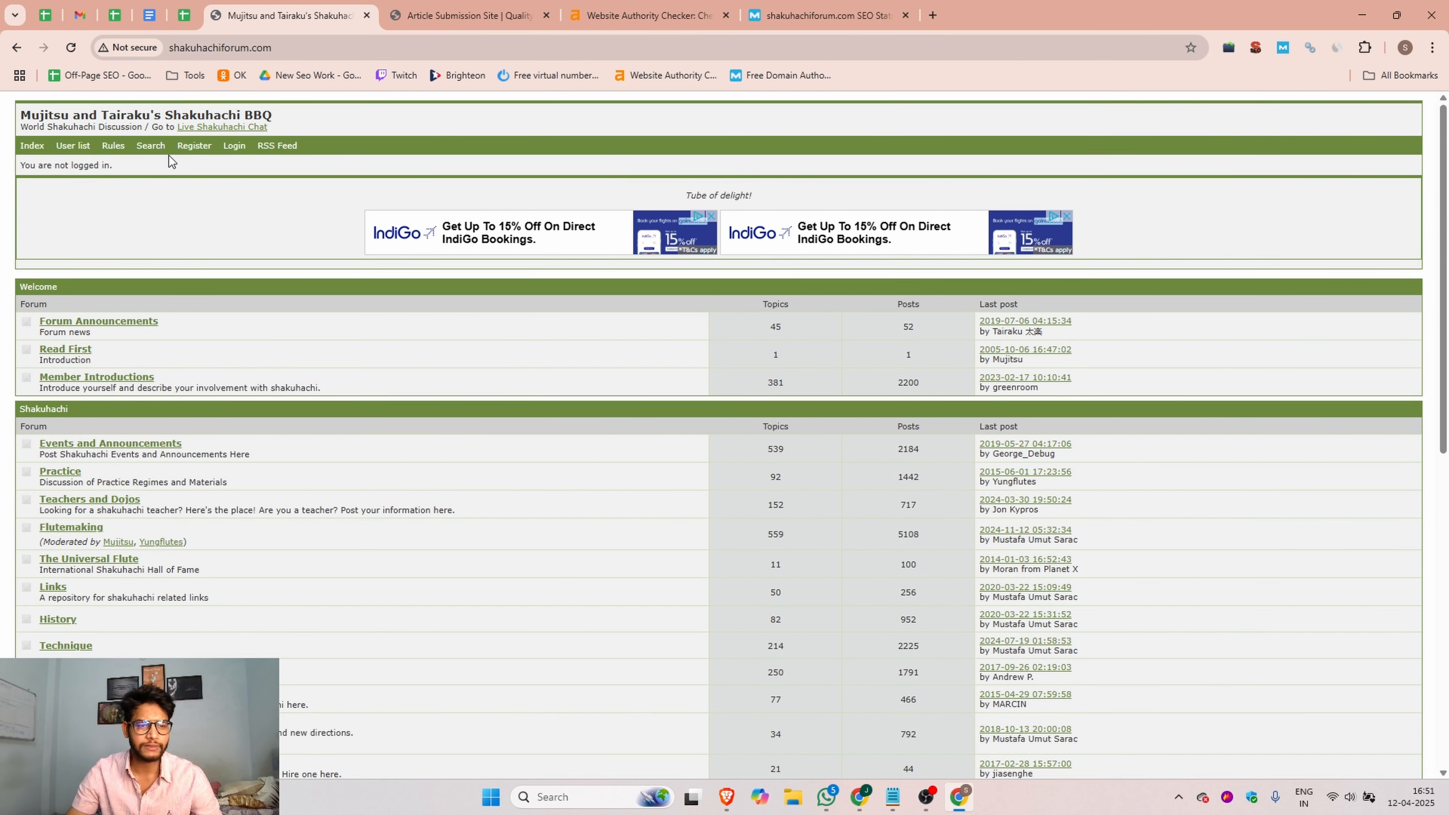
# Step: Open the forum's registration page and agree to the forum rules
pyautogui.click(194, 147)
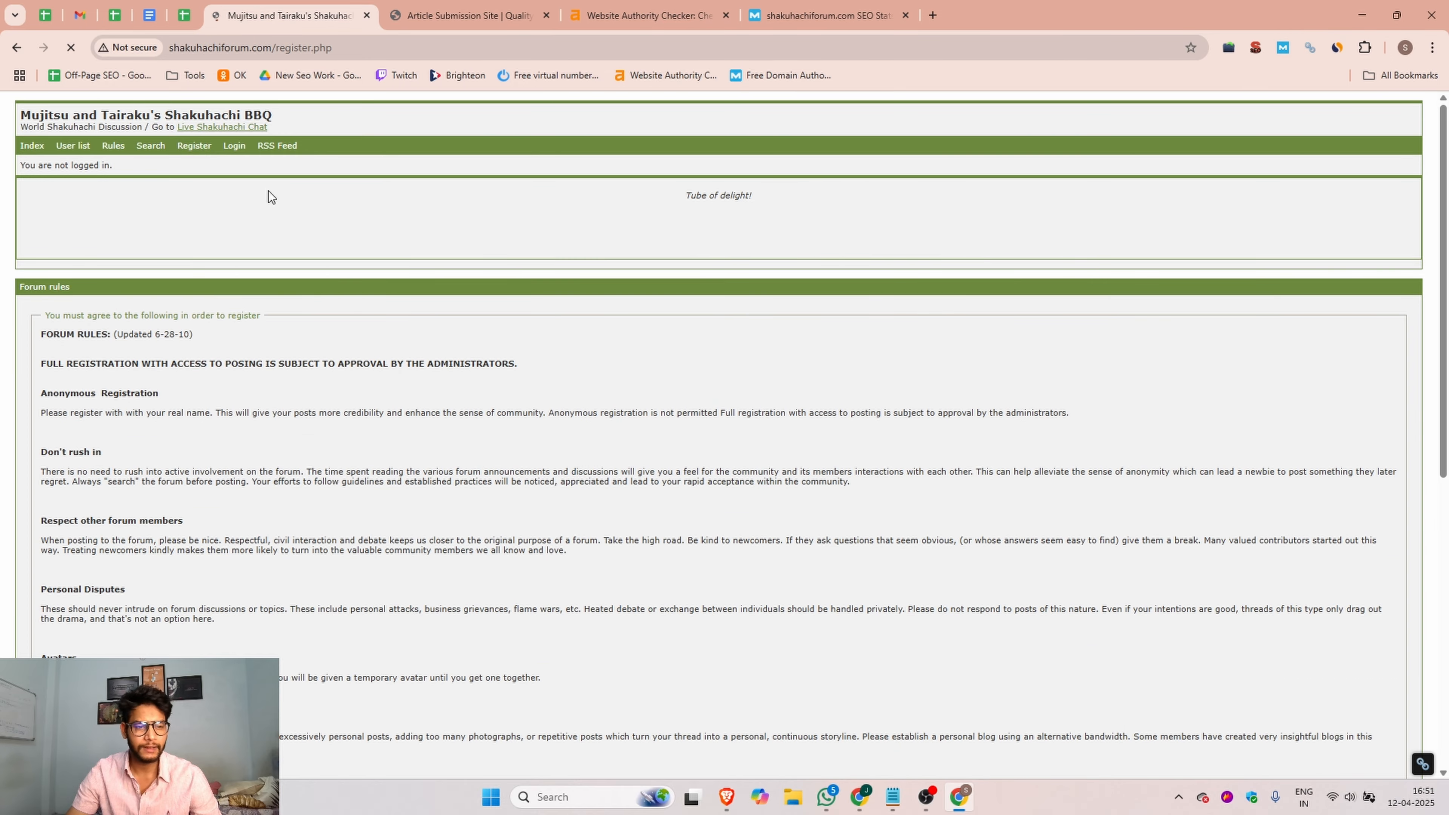
pyautogui.scroll(-5, 317, 260)
pyautogui.scroll(-2, 317, 261)
pyautogui.click(58, 547)
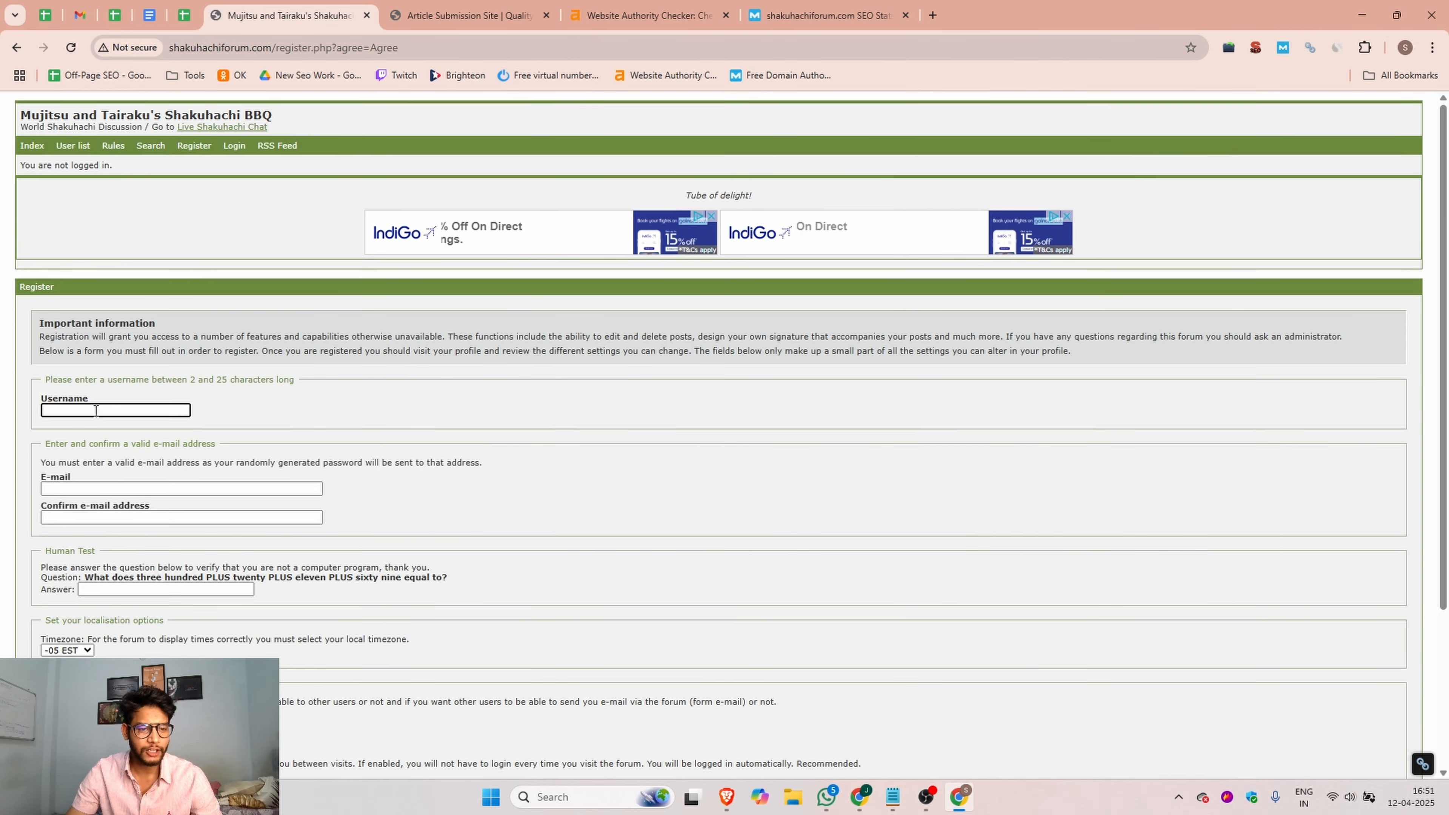
# Step: Enter dmltraining as the username and fill in the e-mail and confirmation e-mail fields with the account's address
pyautogui.click(96, 411)
pyautogui.click(141, 442)
pyautogui.click(92, 491)
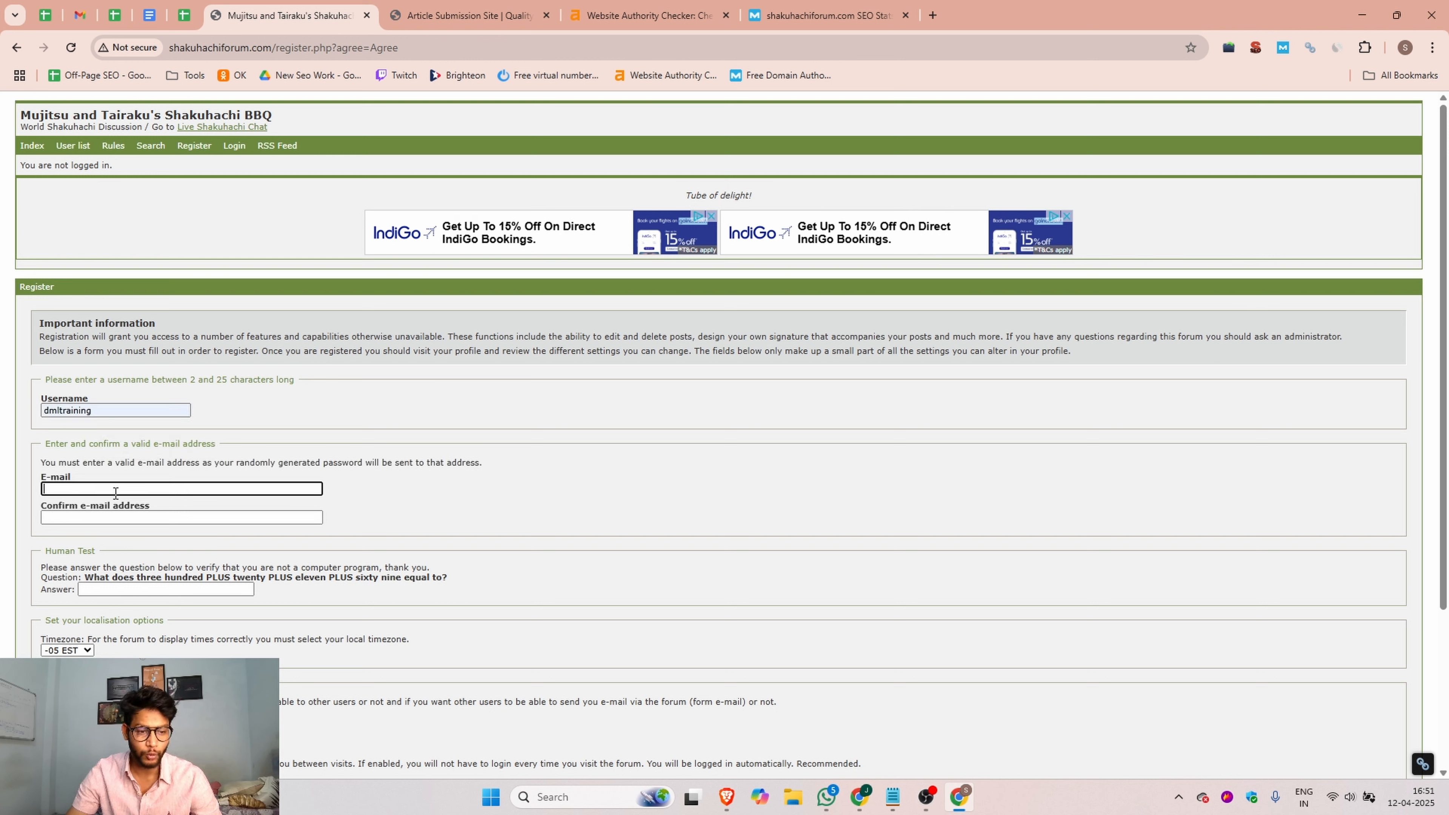
pyautogui.hotkey('ctrl', 'v')
pyautogui.press('Tab')
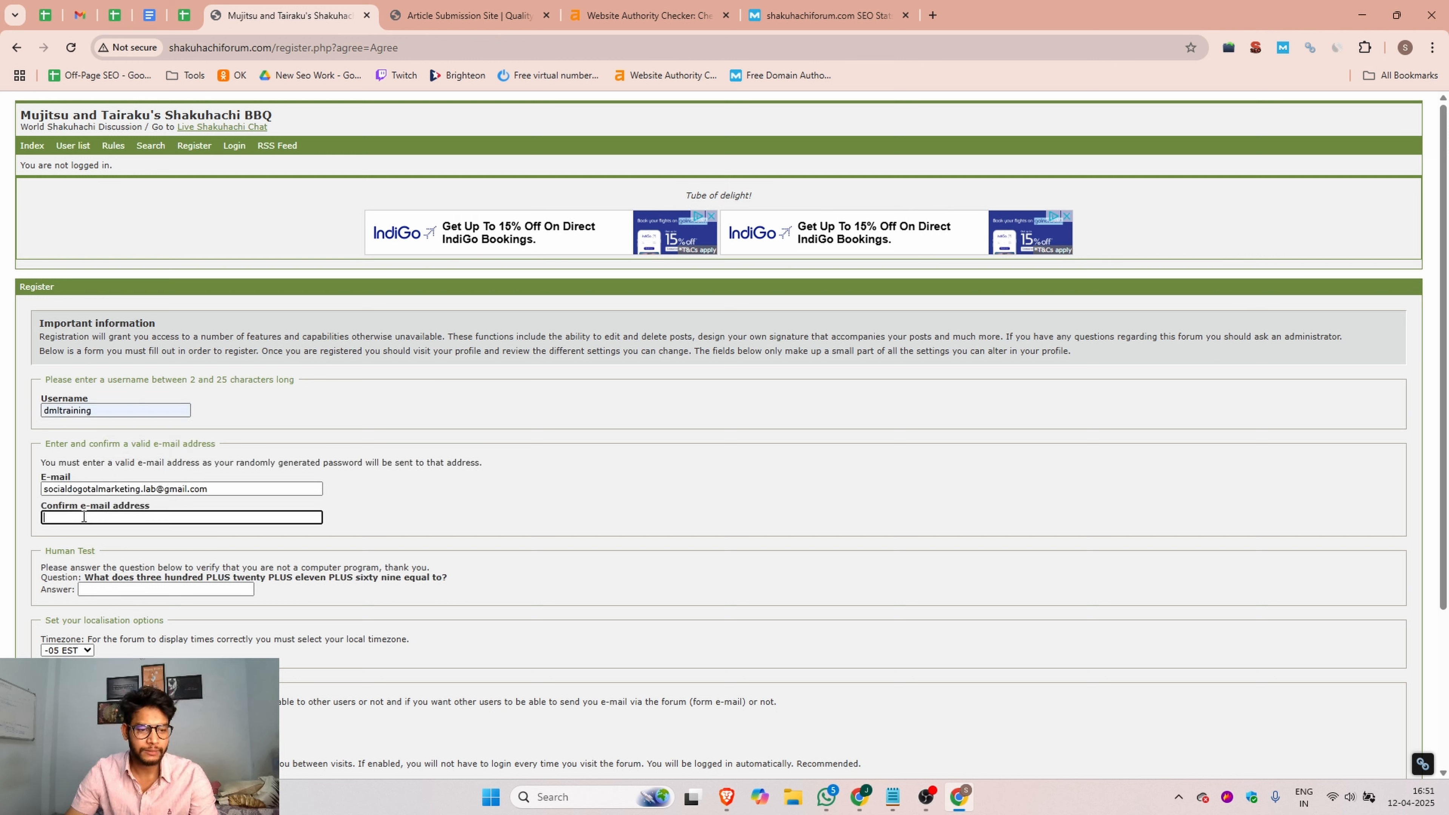
pyautogui.hotkey('ctrl', 'v')
pyautogui.scroll(-2, 226, 536)
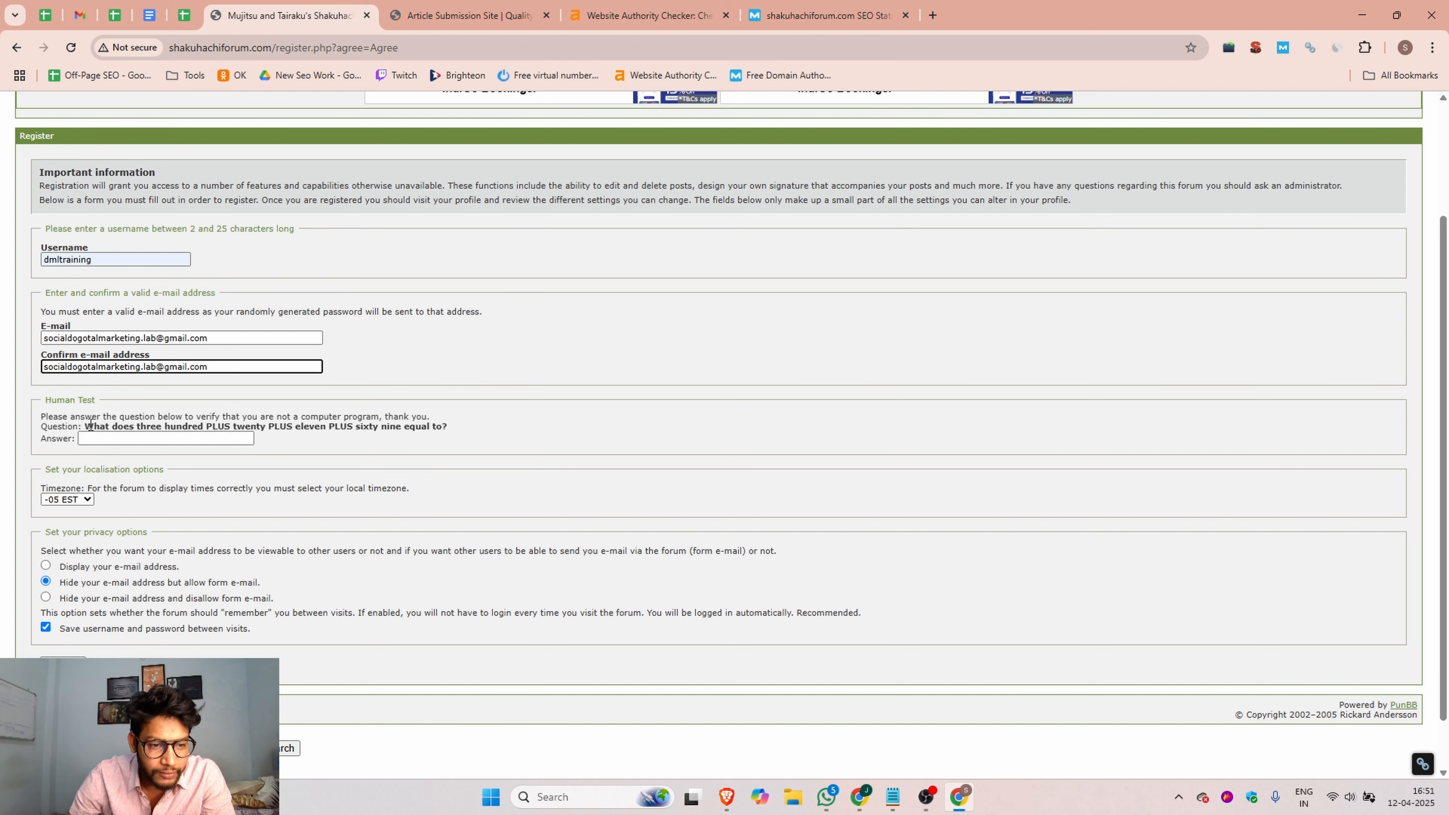
# Step: Switch to Calculator and add 300, 20, 11 and 69 to solve the human test question
pyautogui.click(588, 797)
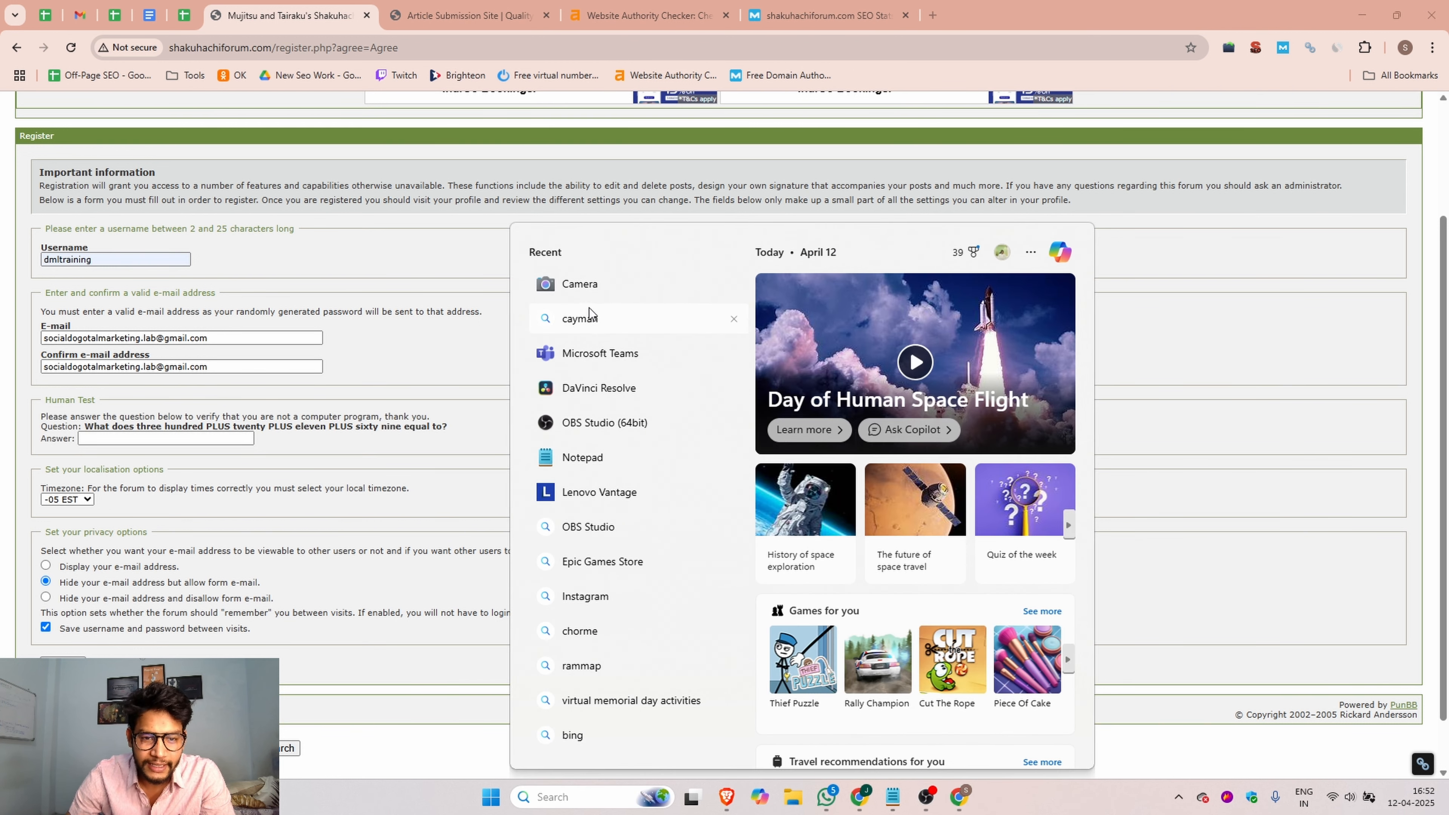
pyautogui.write('cal')
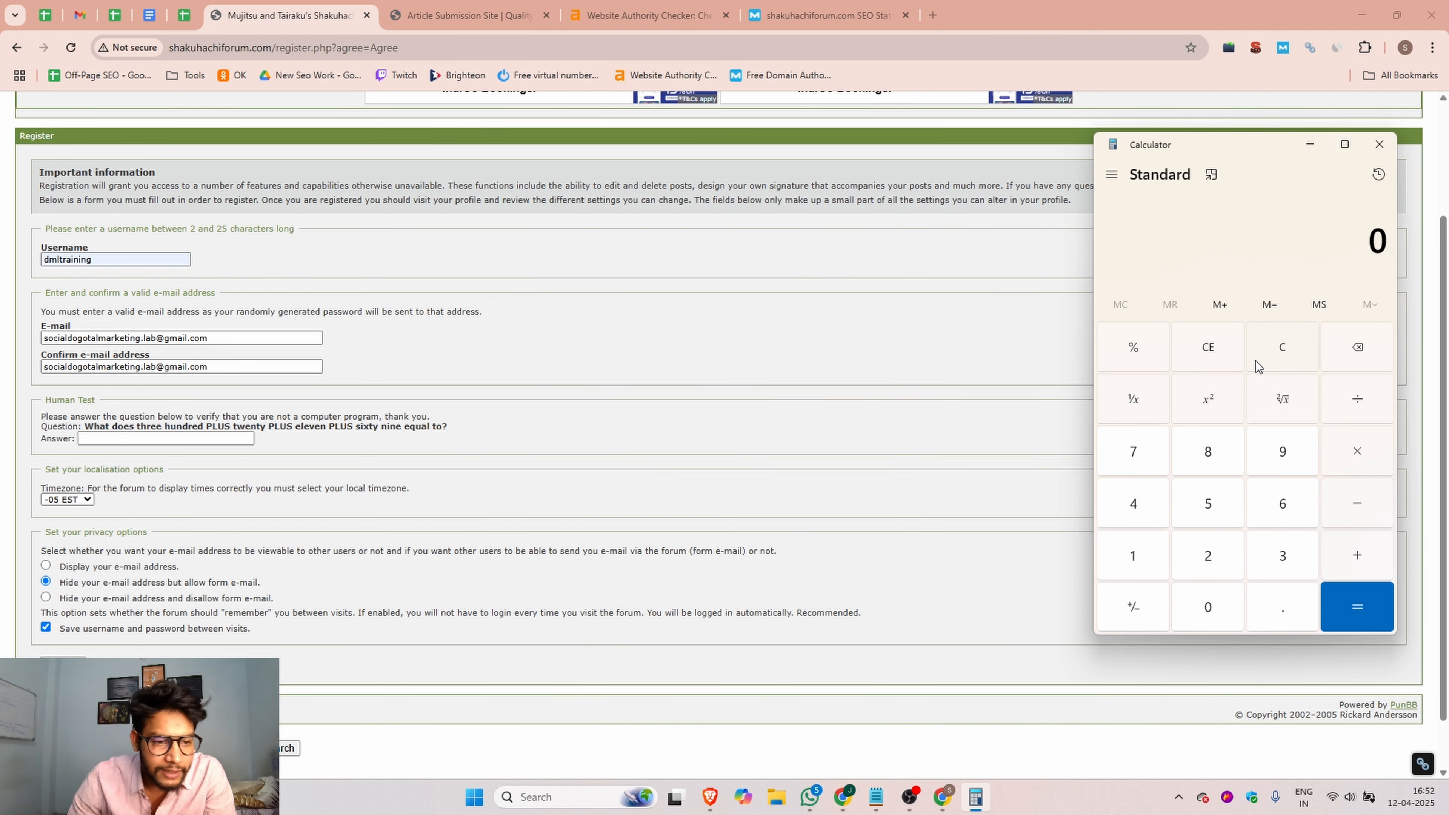
pyautogui.click(1276, 570)
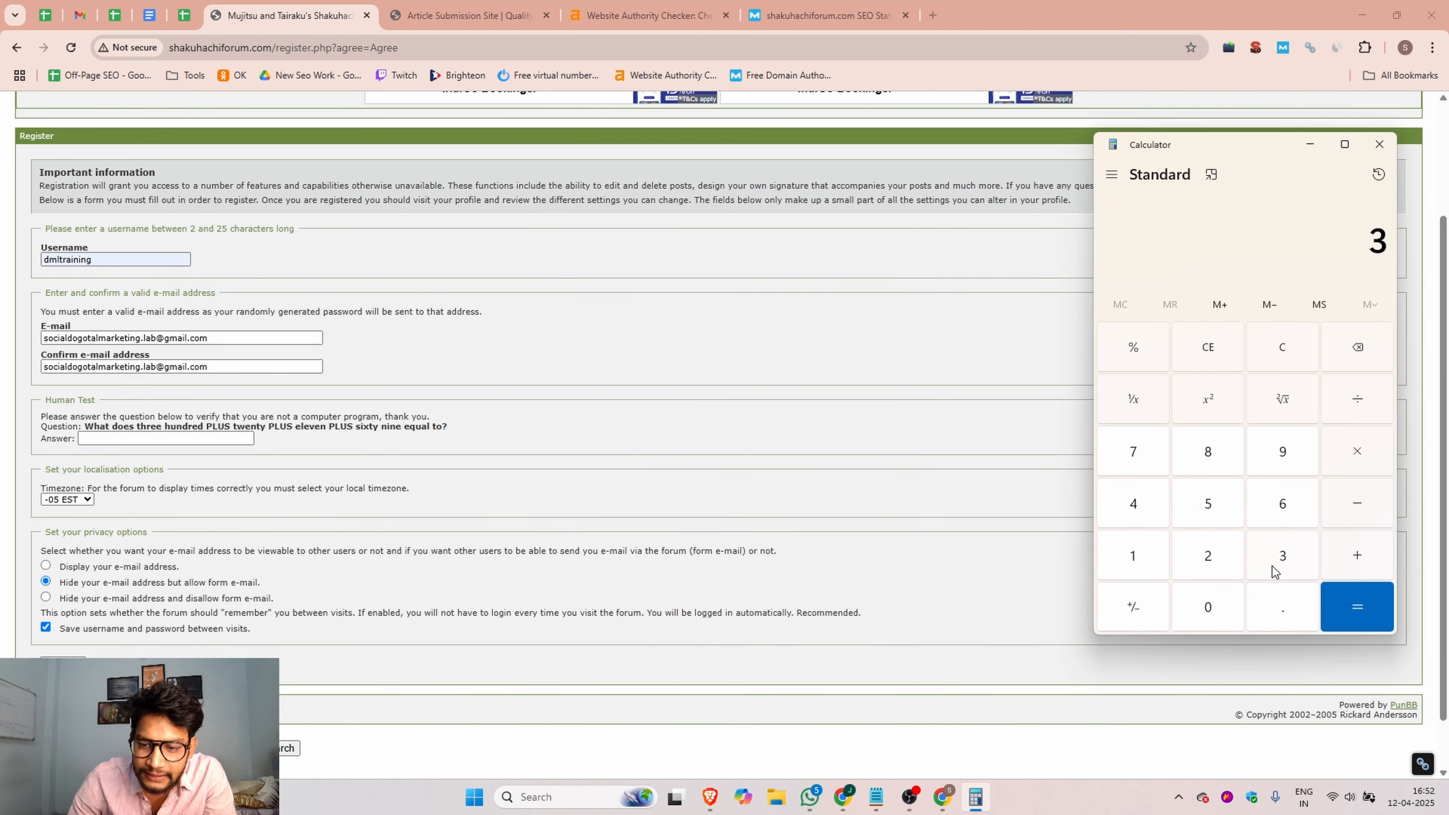
pyautogui.doubleClick(1233, 608)
pyautogui.click(1346, 558)
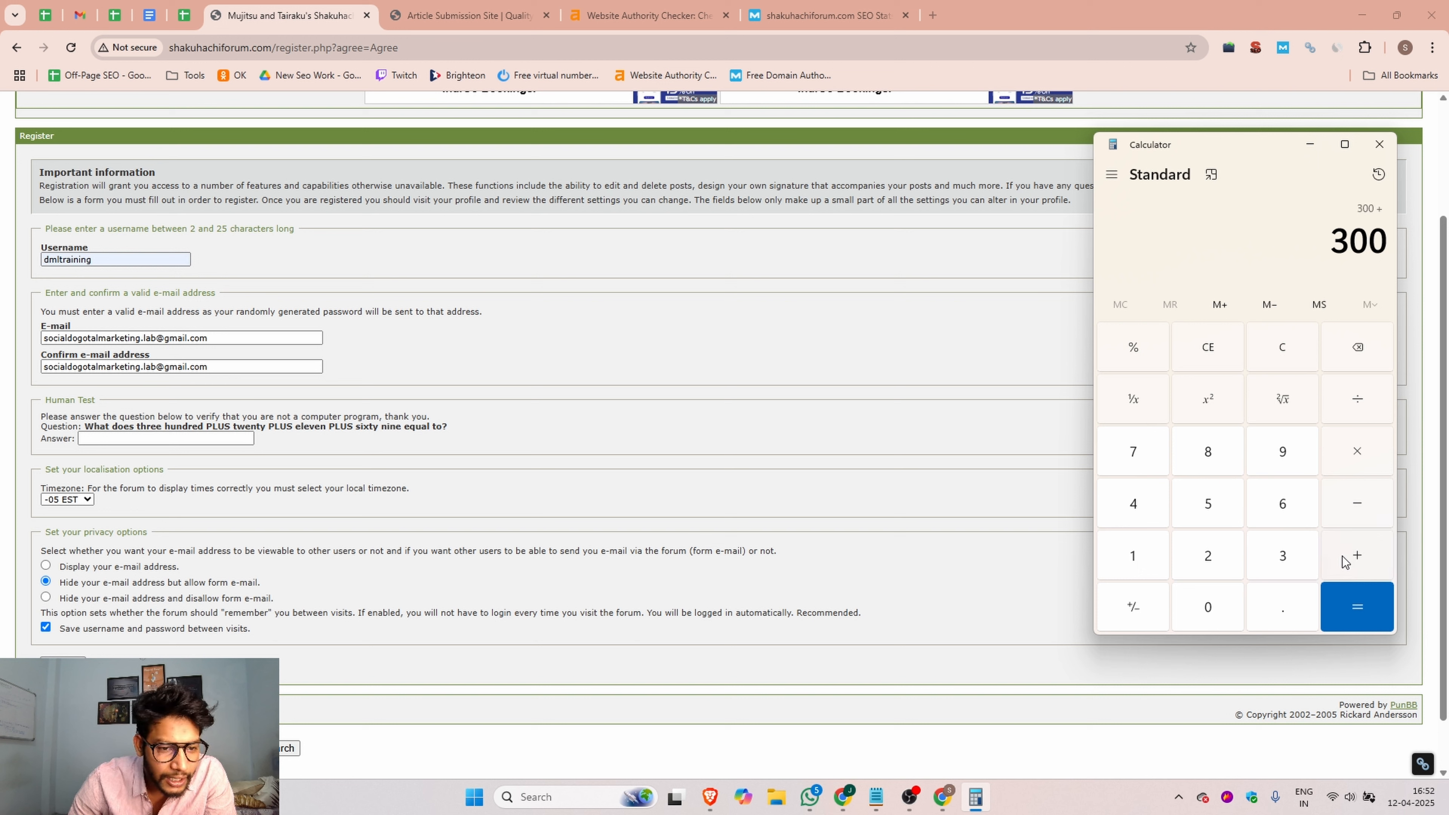
pyautogui.click(1208, 555)
pyautogui.click(1221, 604)
pyautogui.click(1360, 559)
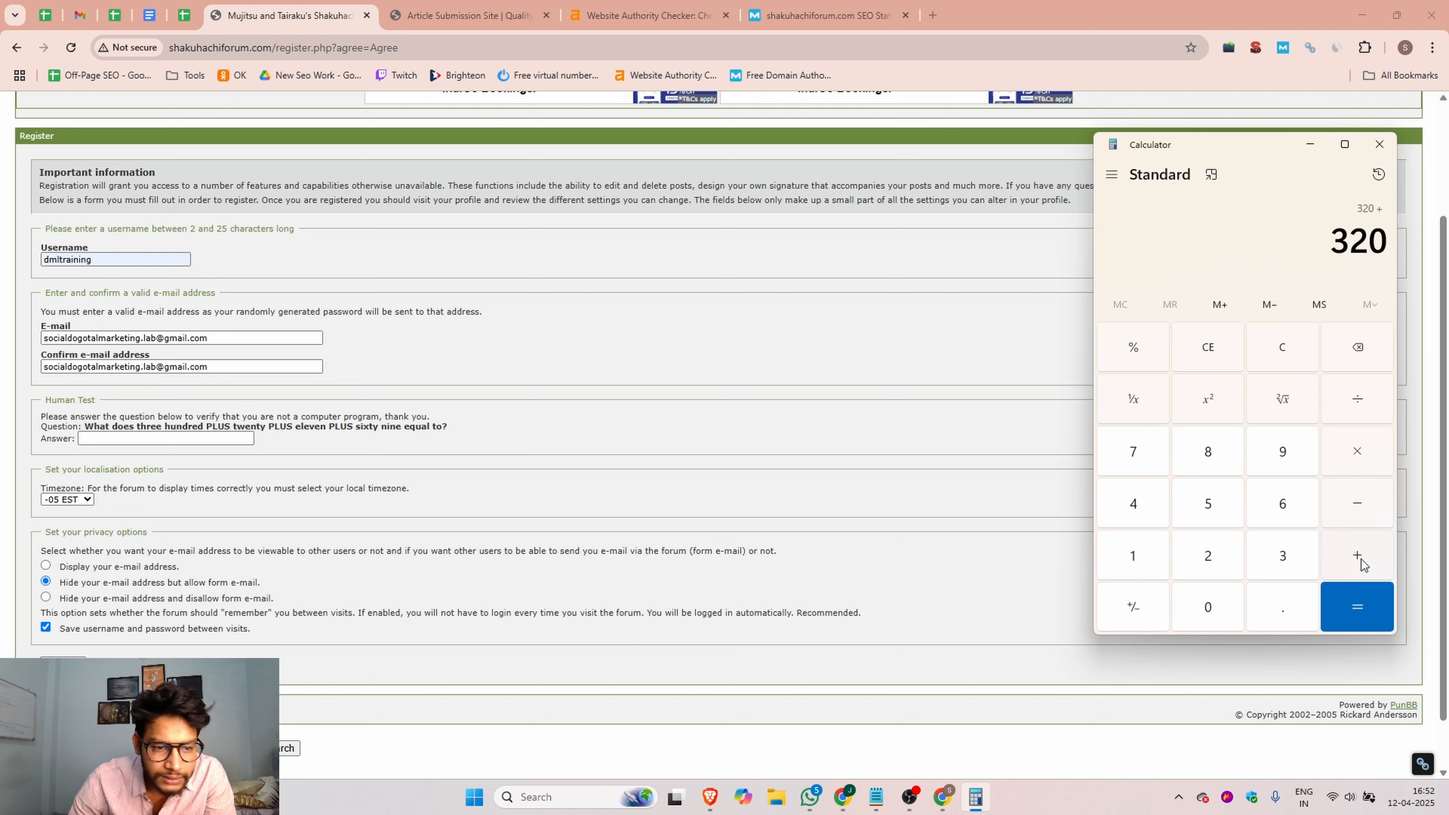
pyautogui.doubleClick(1133, 557)
pyautogui.click(1381, 557)
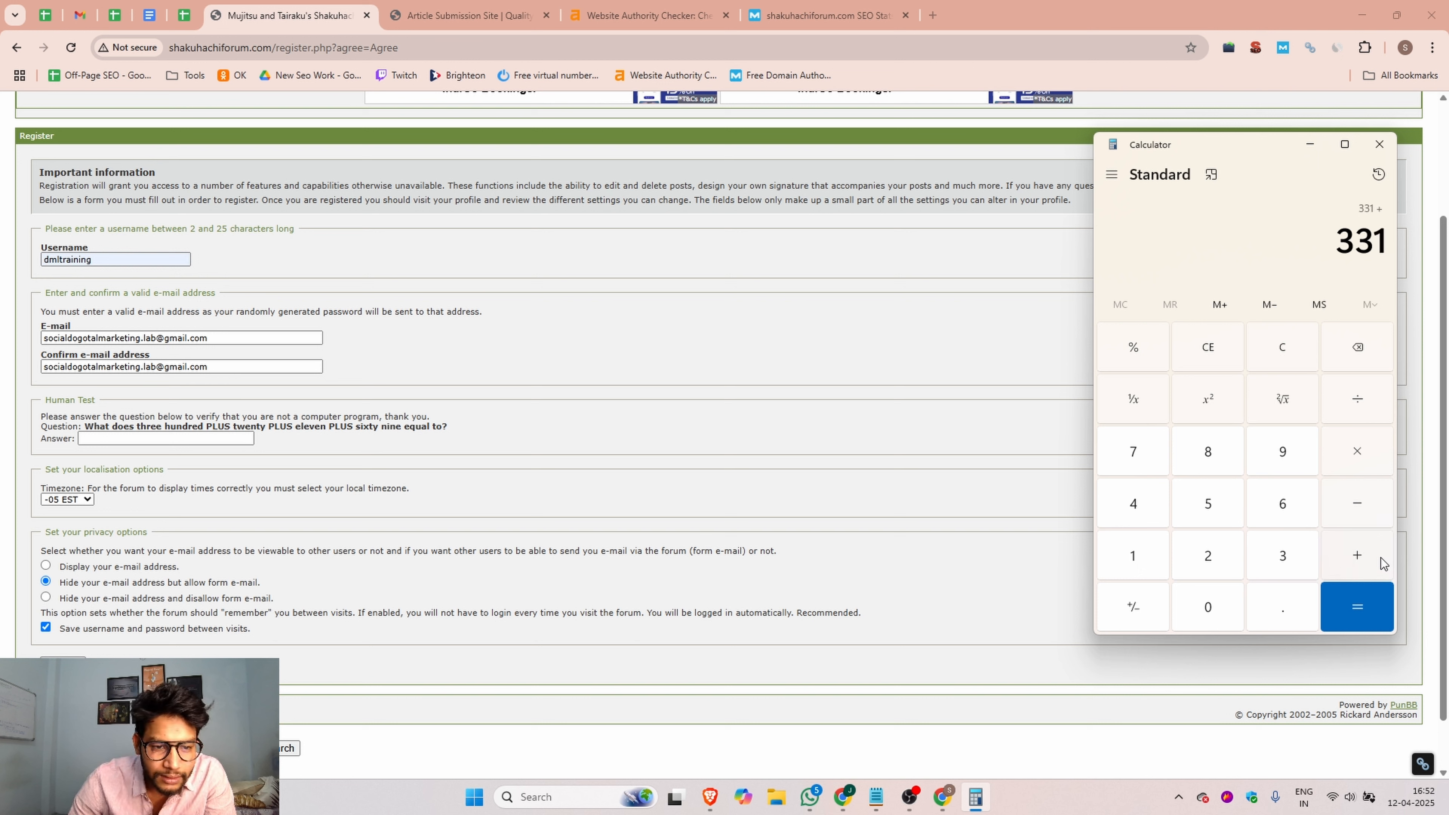
pyautogui.click(1284, 502)
pyautogui.click(1284, 452)
pyautogui.click(1357, 628)
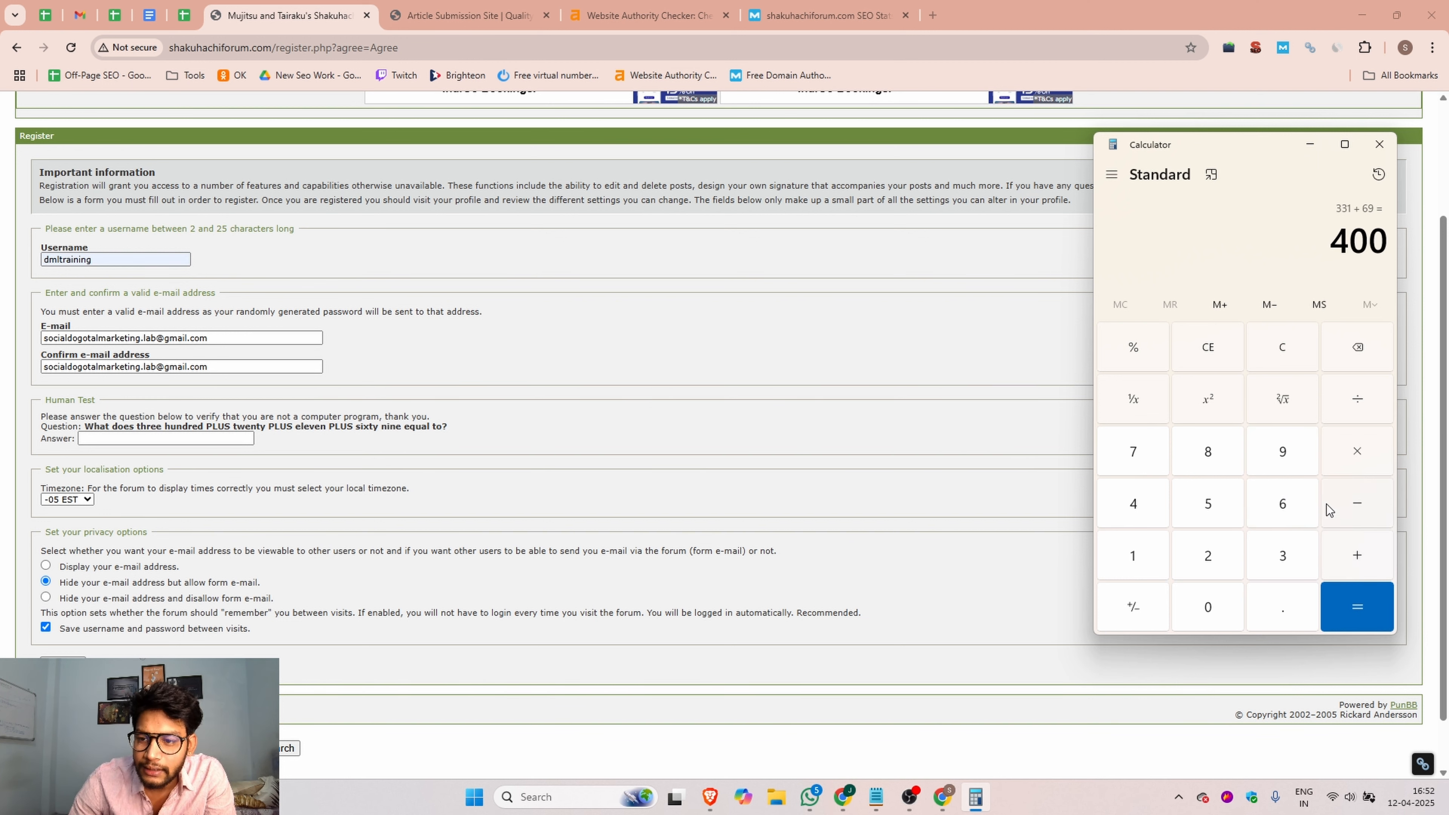
# Step: Answer the human test with 400 and submit the registration form
pyautogui.click(125, 438)
pyautogui.scroll(-1, 107, 475)
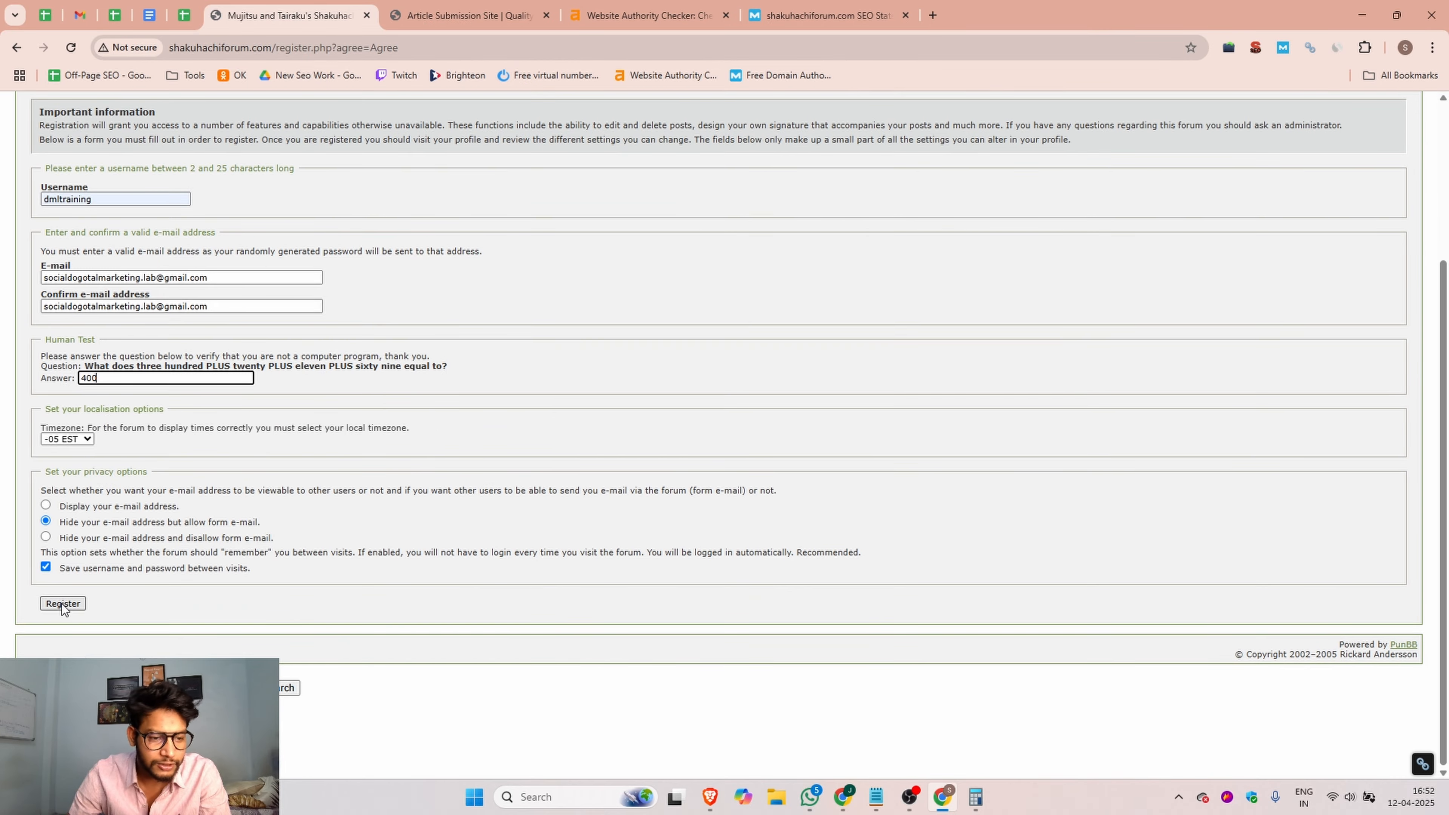
pyautogui.click(61, 603)
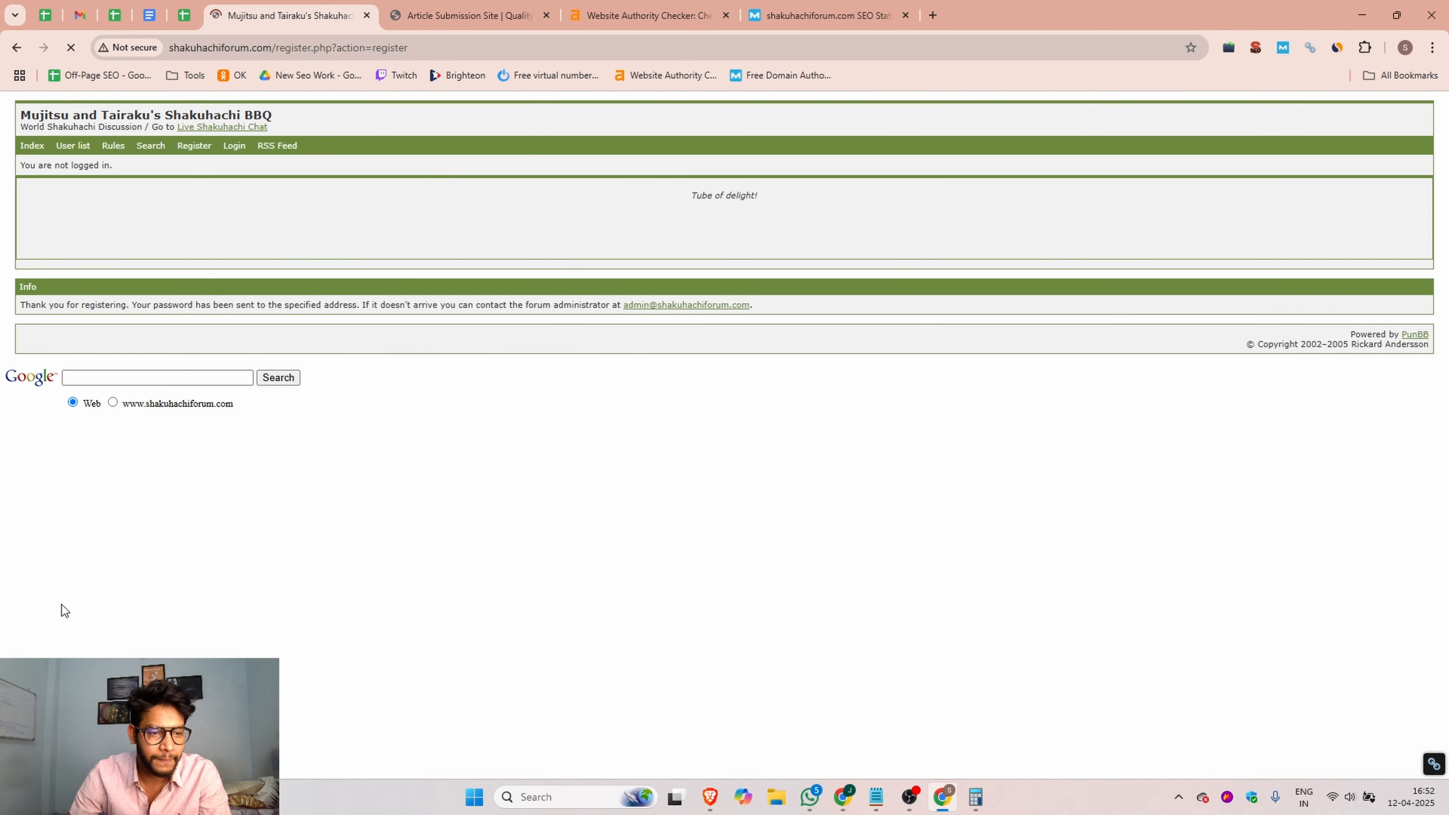
pyautogui.moveTo(17, 310); pyautogui.dragTo(130, 311)
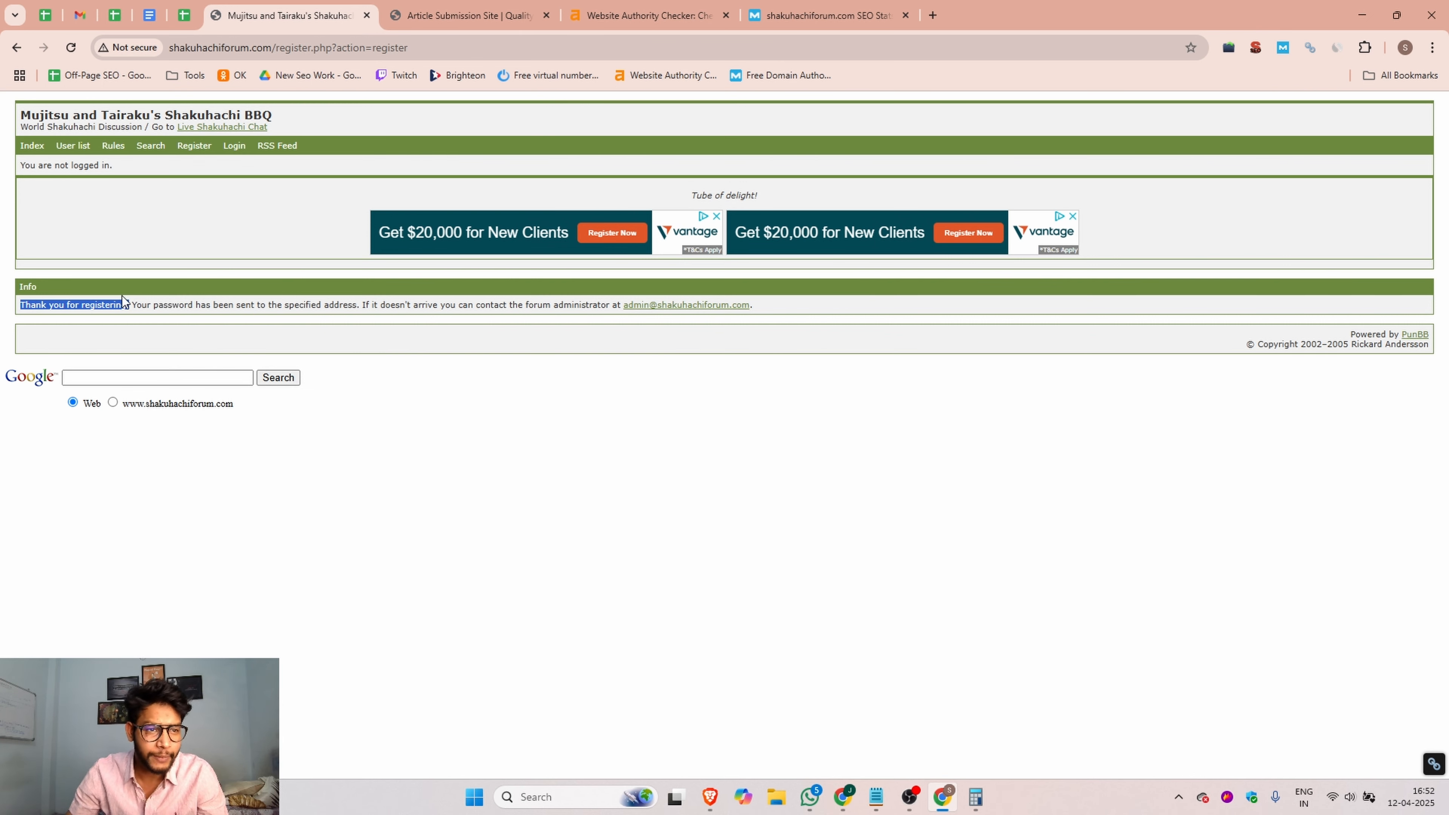
# Step: Switch to Gmail, open the forum's welcome e-mail in the inbox and copy the account password
pyautogui.click(80, 15)
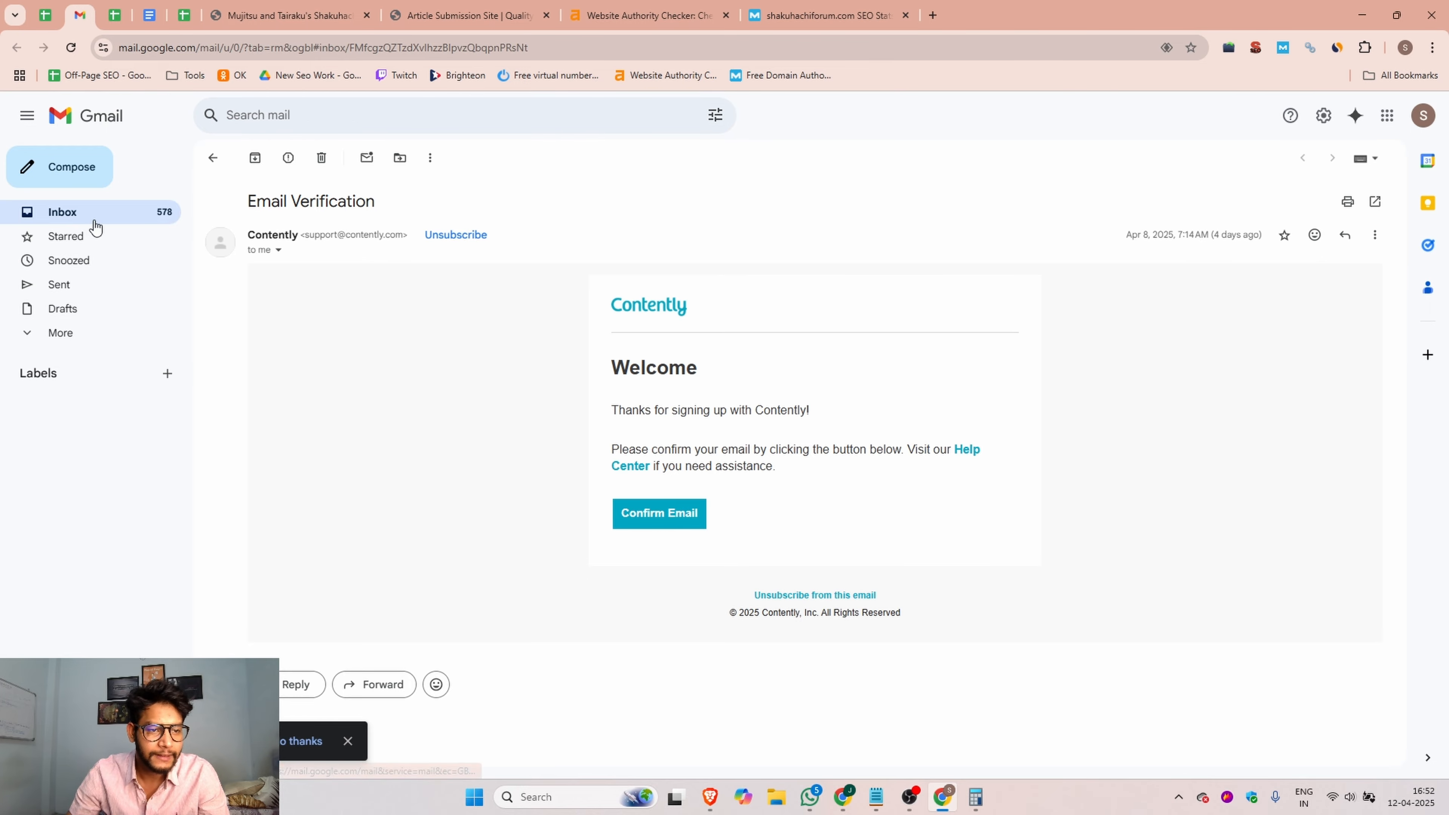
pyautogui.click(131, 227)
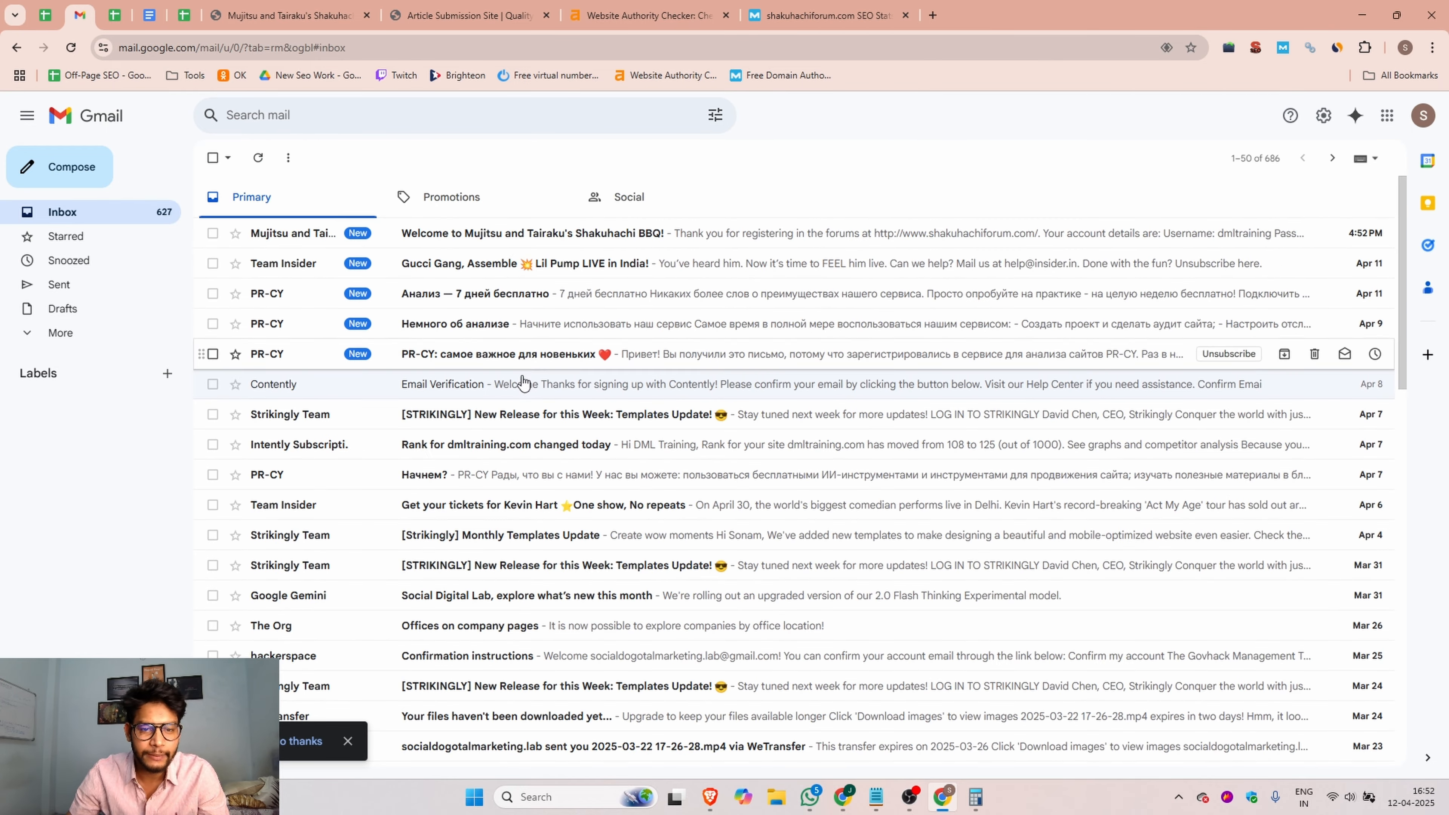
pyautogui.click(550, 240)
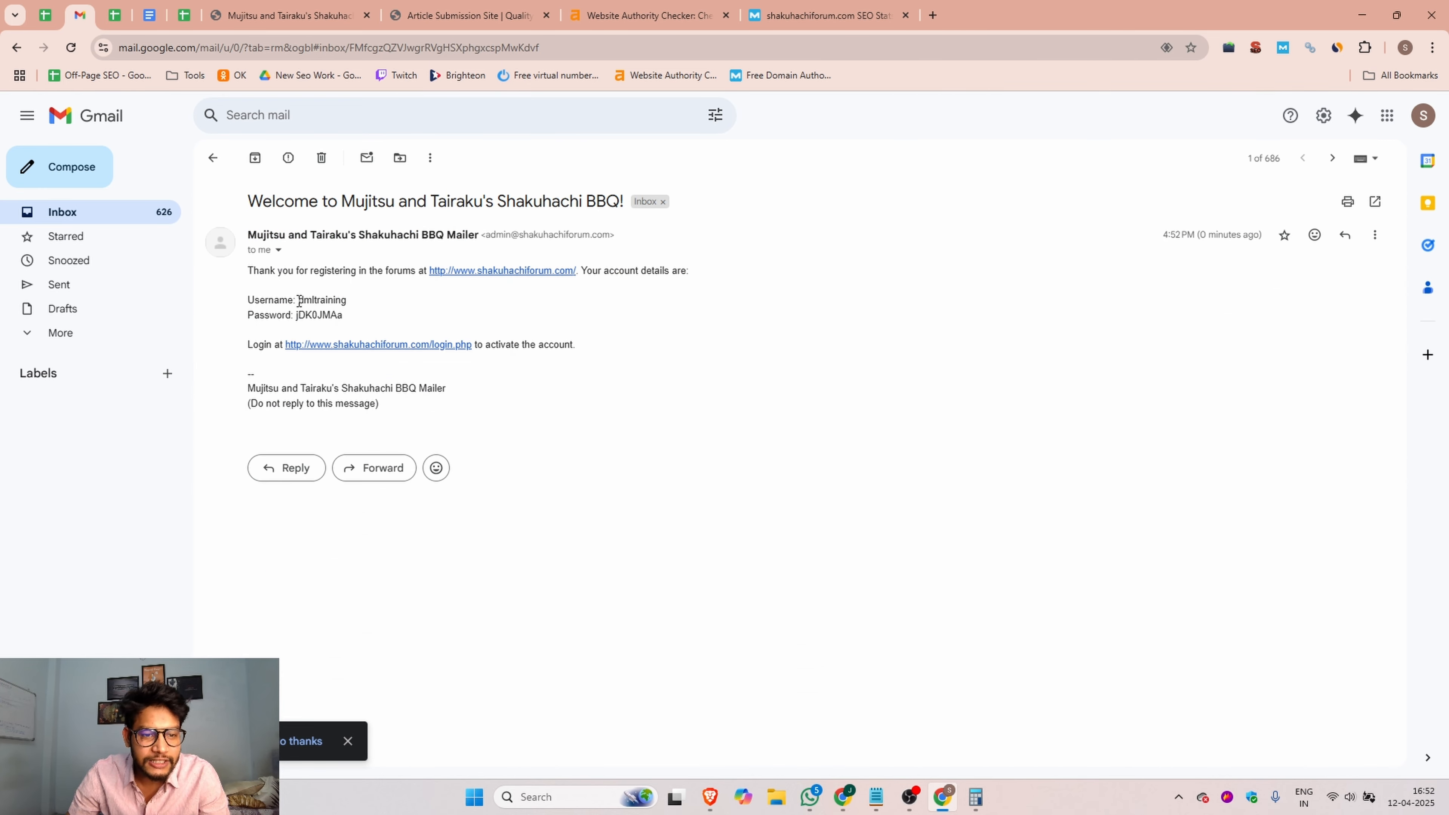
pyautogui.moveTo(299, 301)
pyautogui.mouseDown()
pyautogui.moveTo(345, 301)
pyautogui.moveTo(297, 314)
pyautogui.mouseUp()
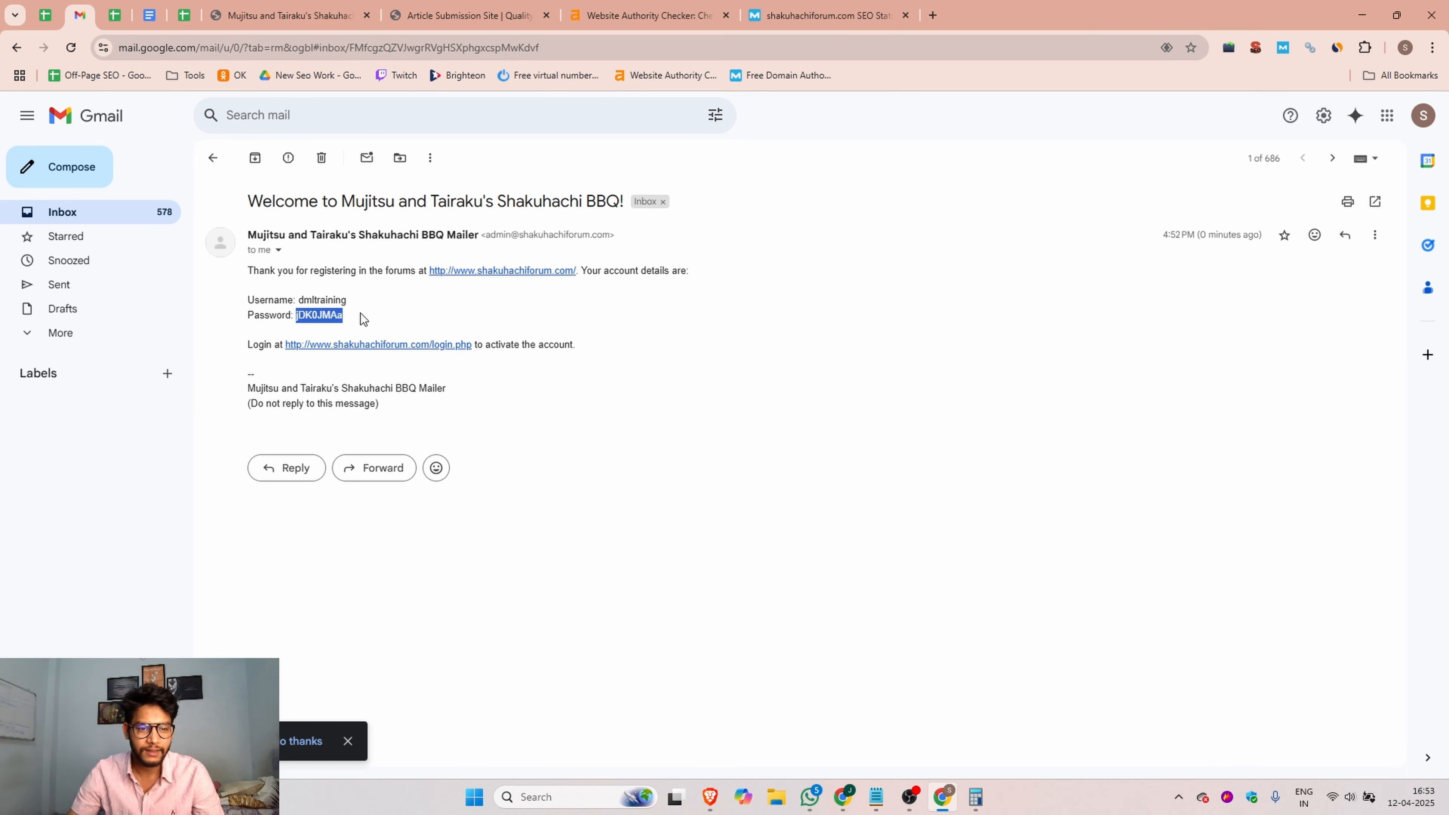
# Step: Log in to the forum as dmltraining with the e-mailed account password and save the login in the browser
pyautogui.click(296, 17)
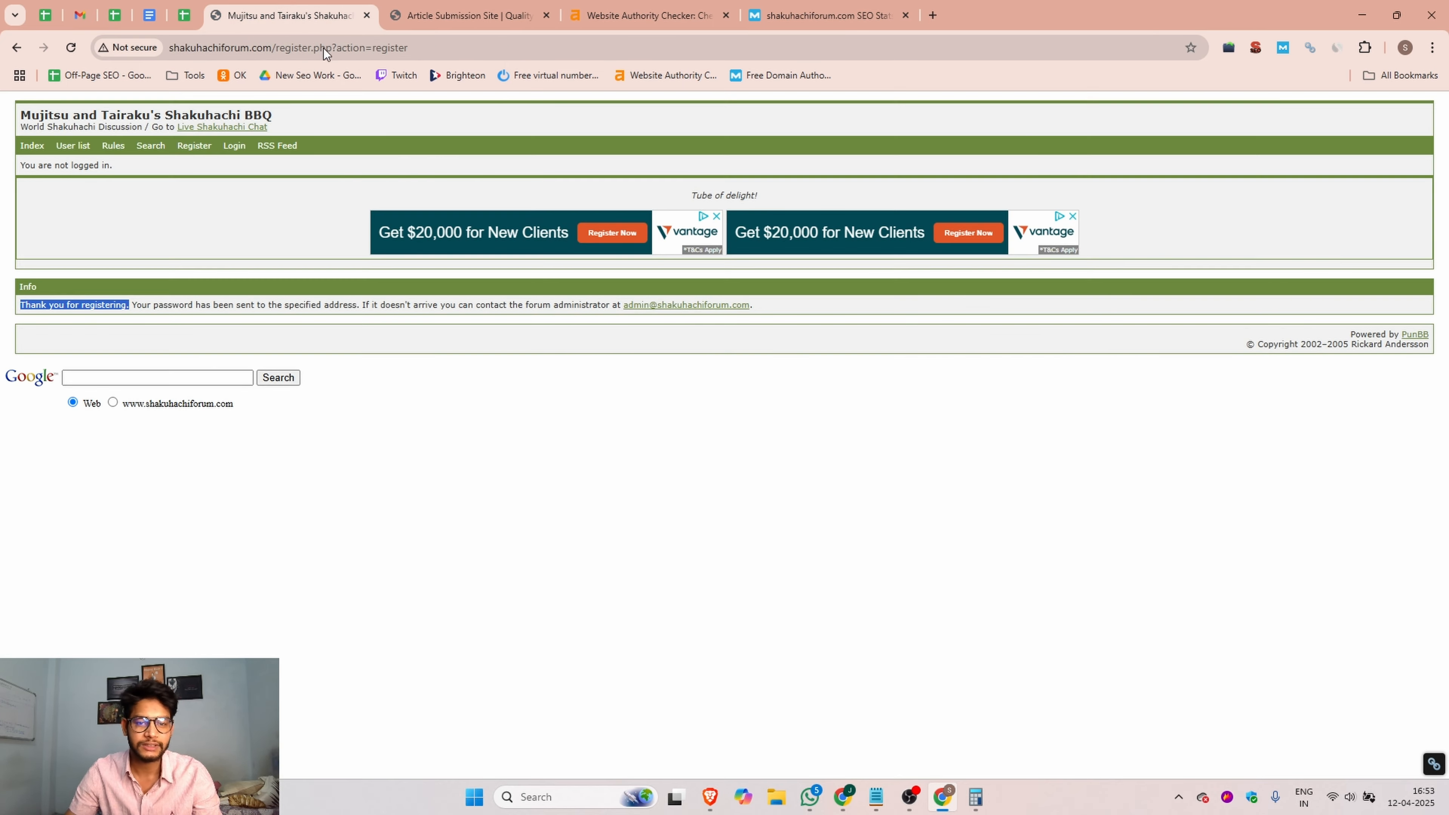
pyautogui.click(234, 146)
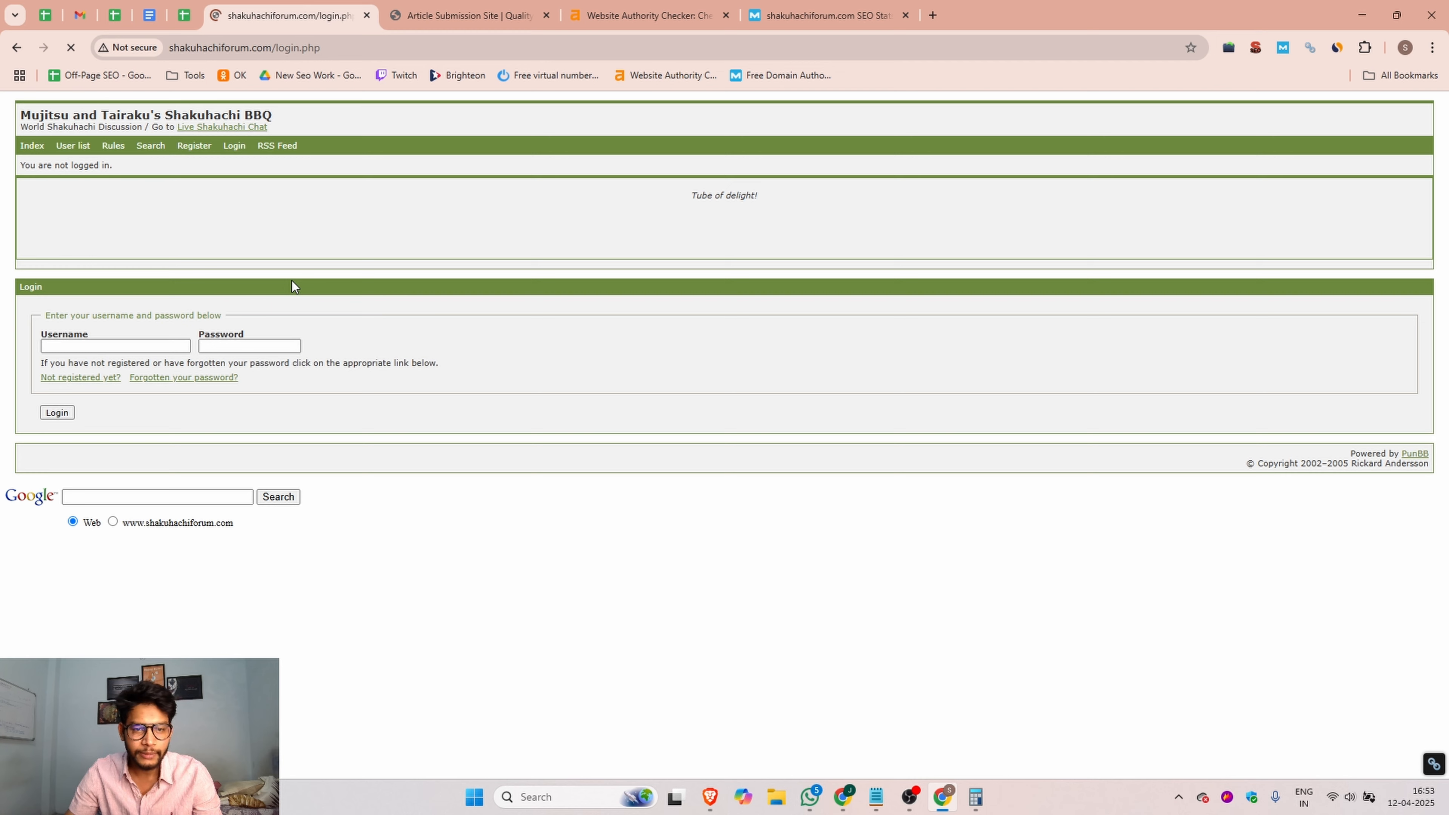
pyautogui.click(169, 344)
pyautogui.click(142, 375)
pyautogui.click(223, 347)
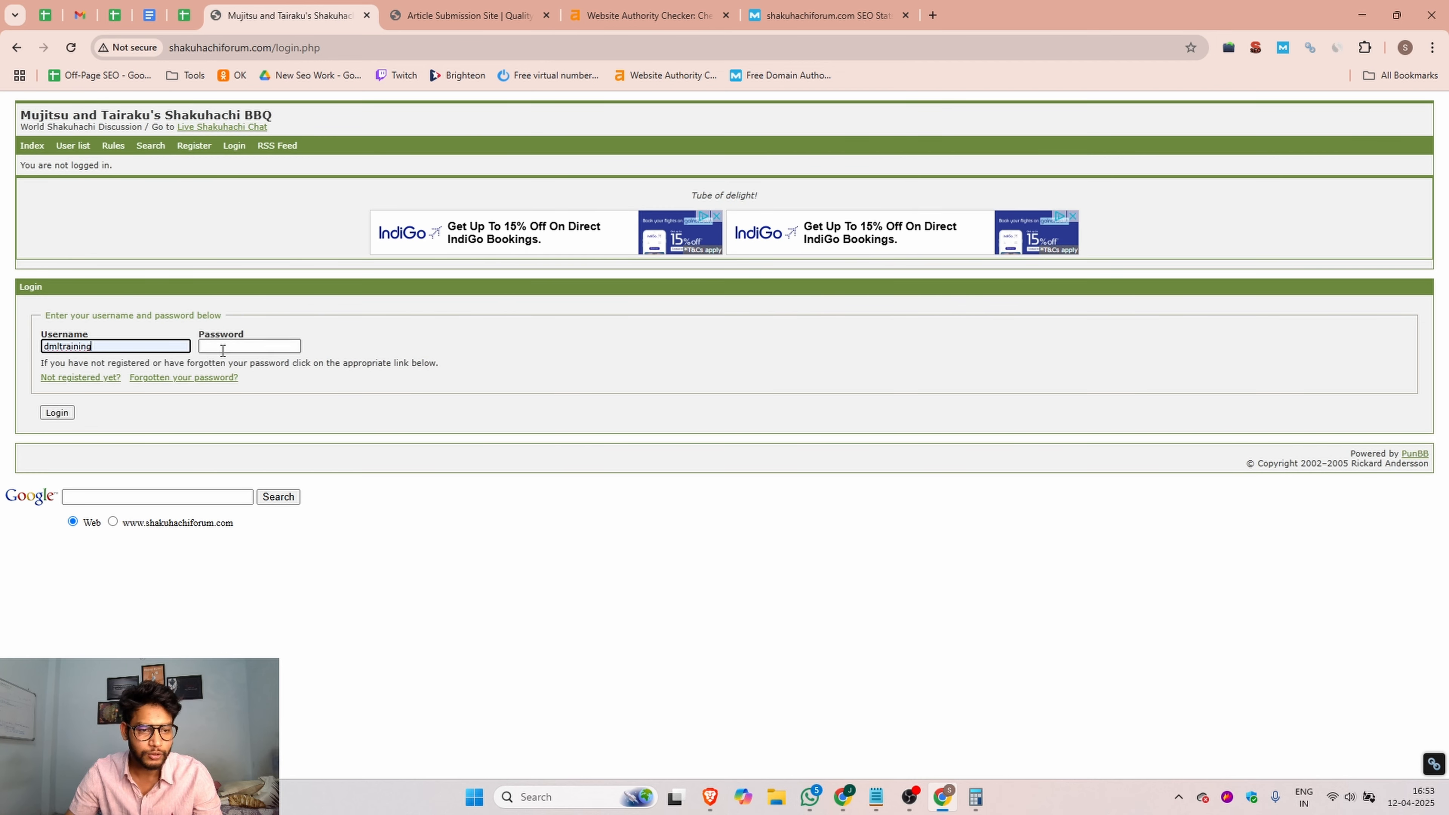
pyautogui.hotkey('ctrl', 'v')
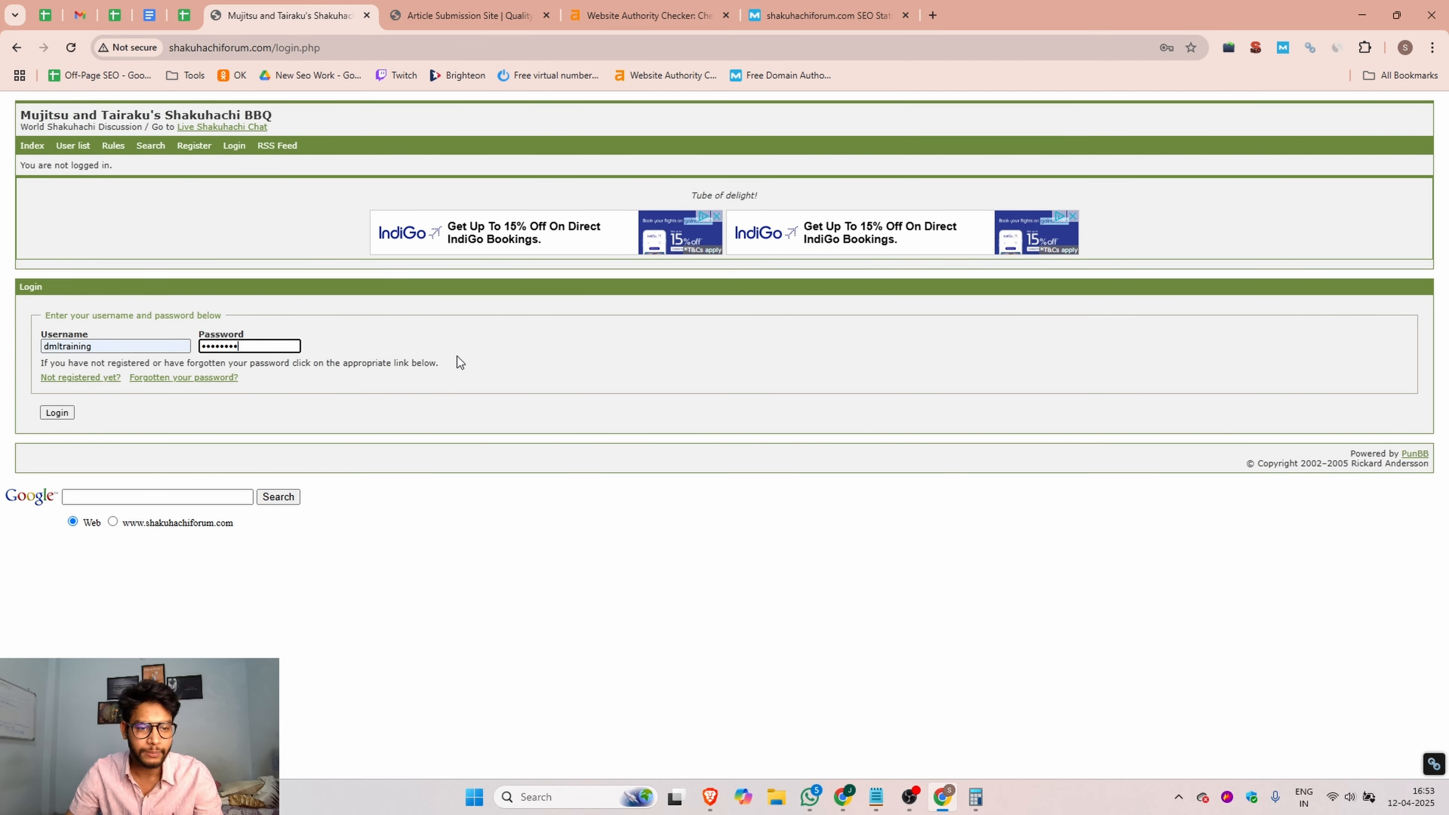
pyautogui.click(61, 414)
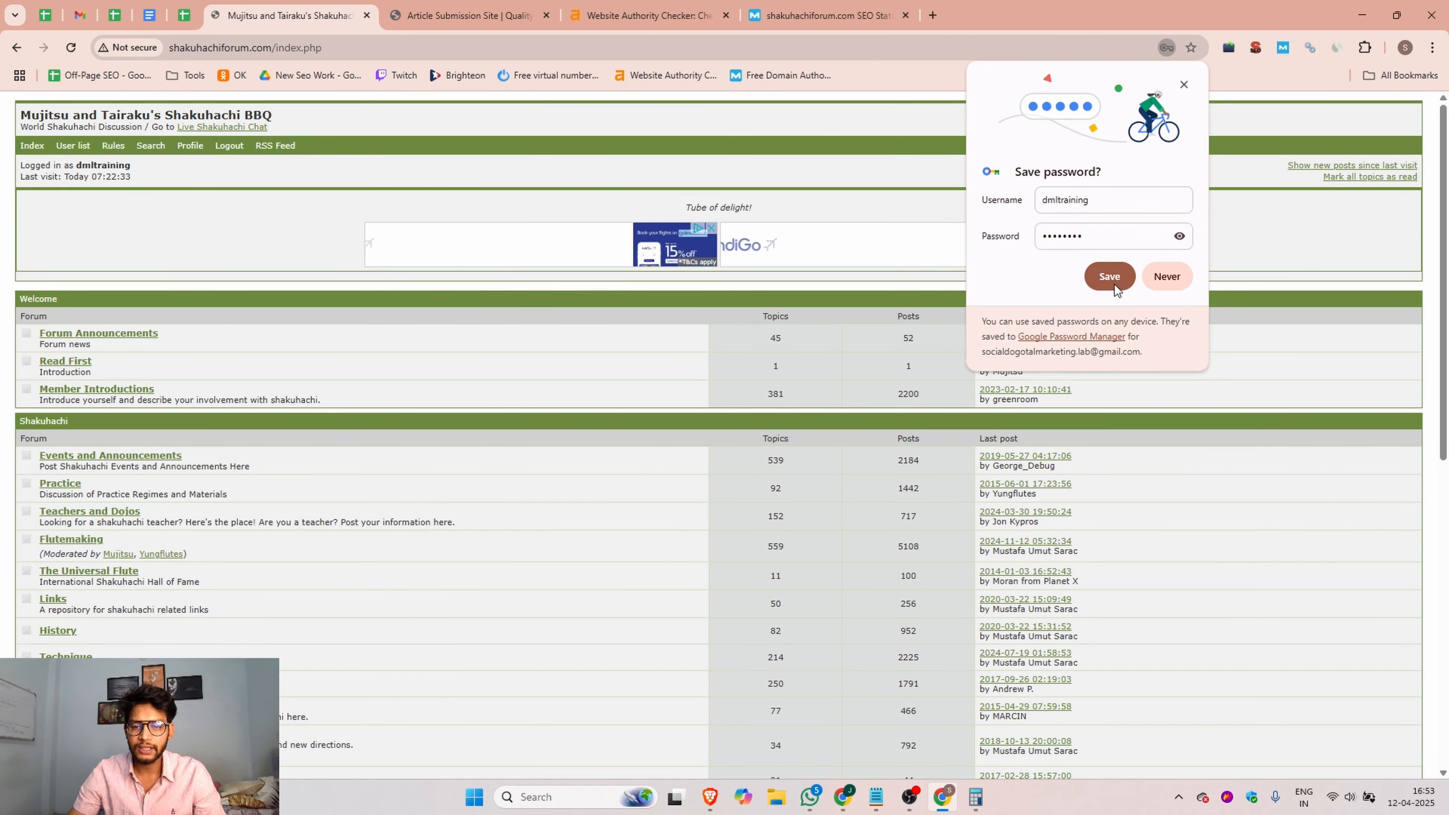
pyautogui.click(1110, 277)
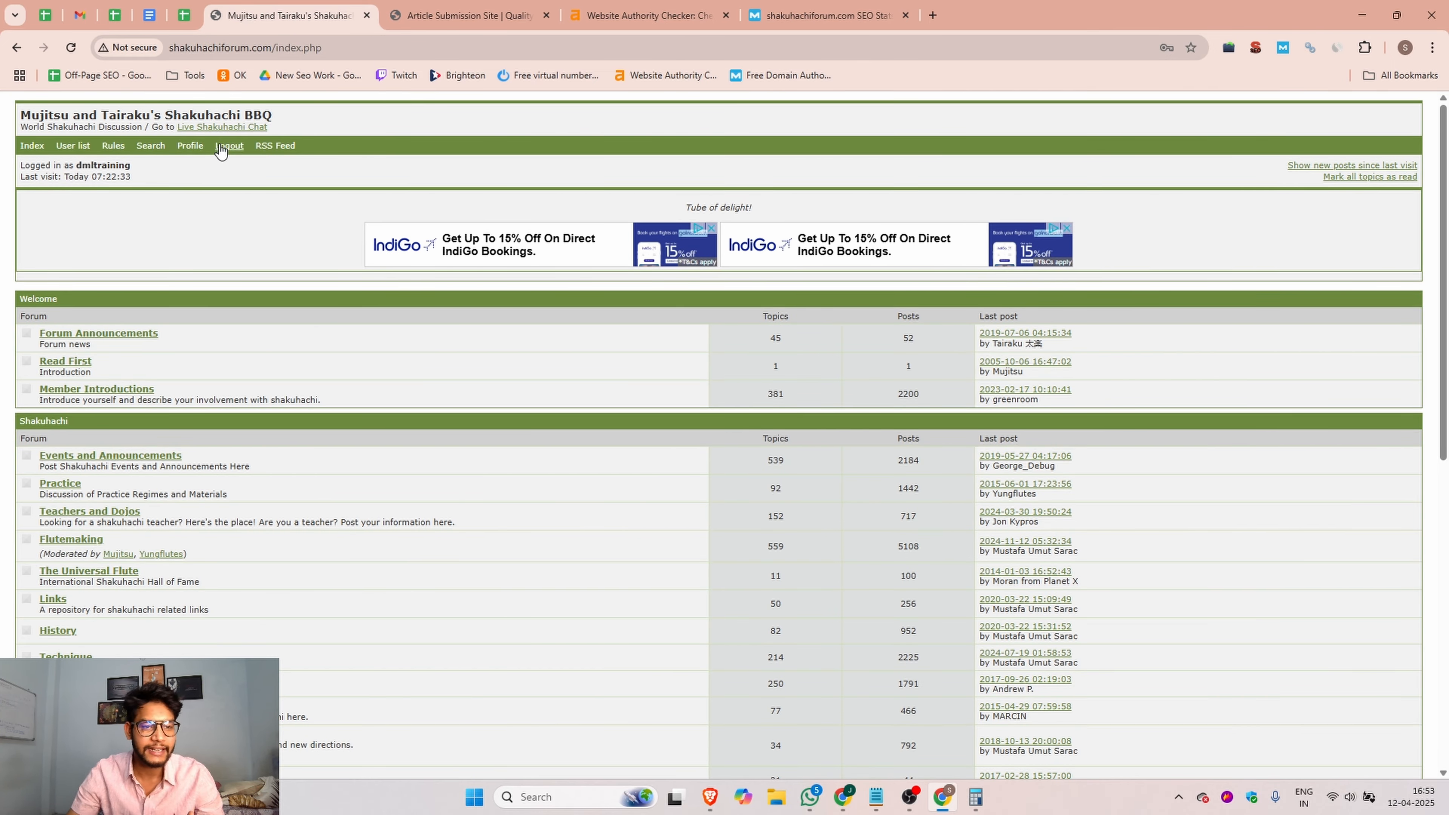
pyautogui.click(191, 147)
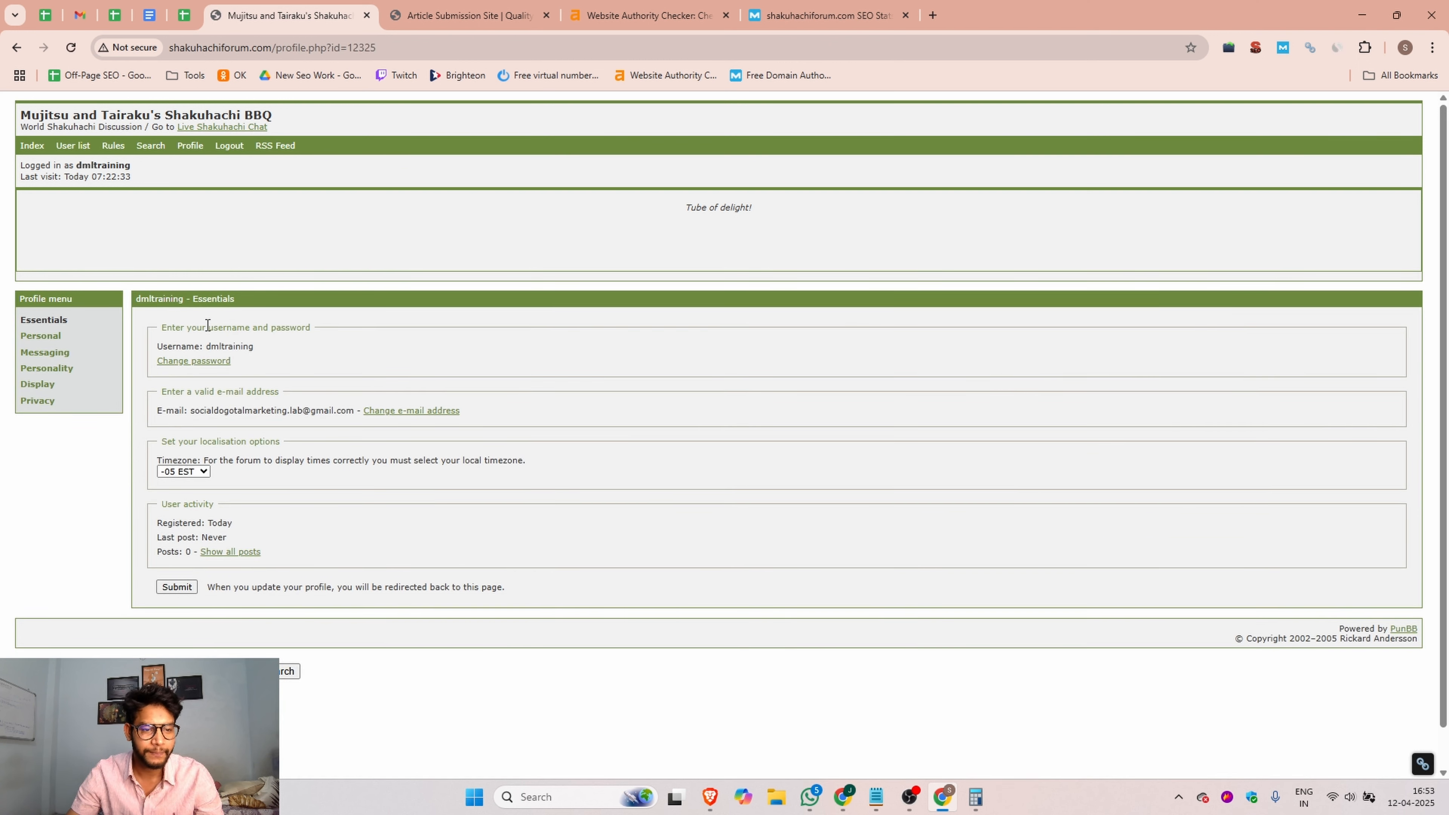
pyautogui.click(30, 342)
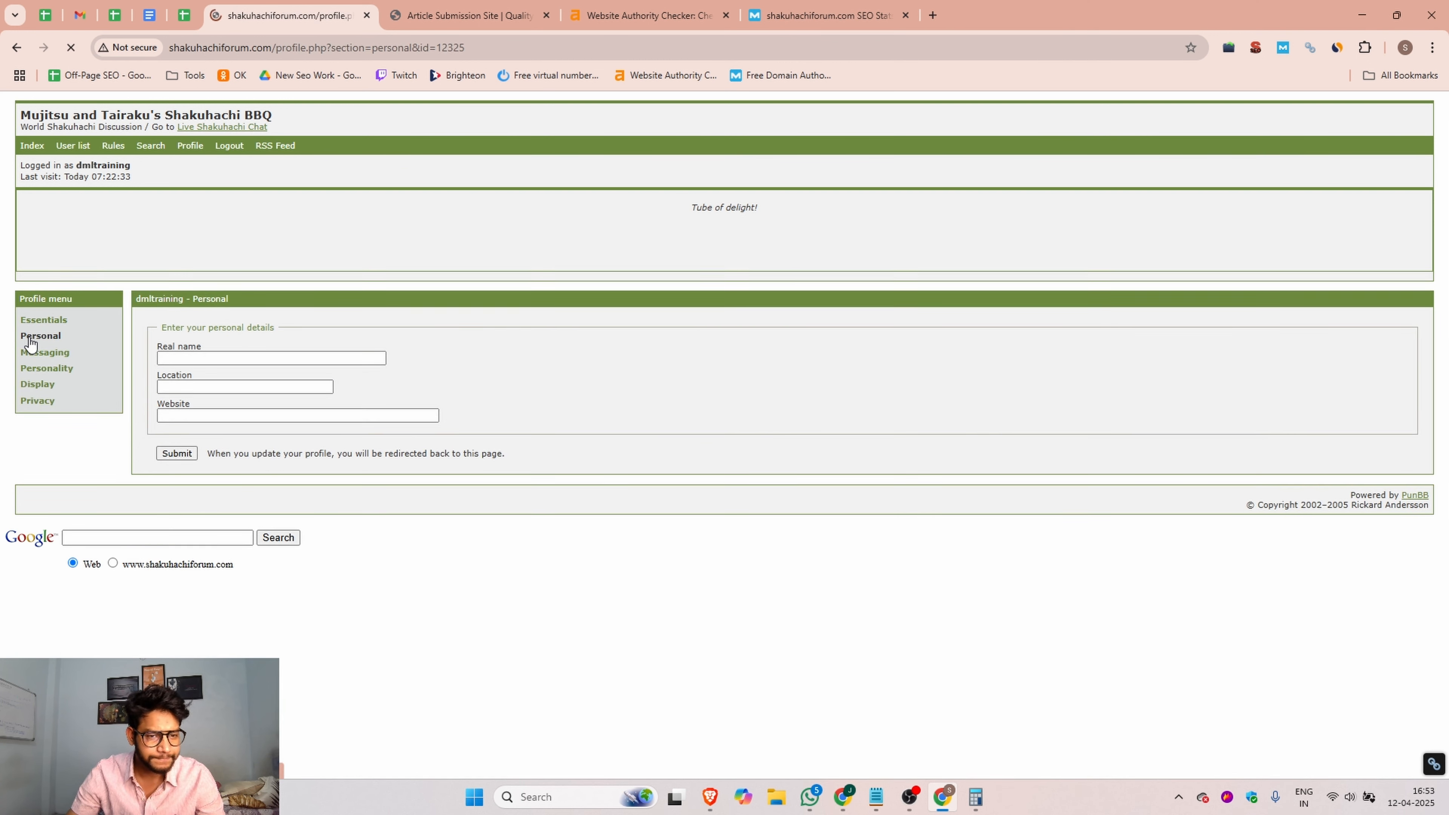
pyautogui.click(203, 359)
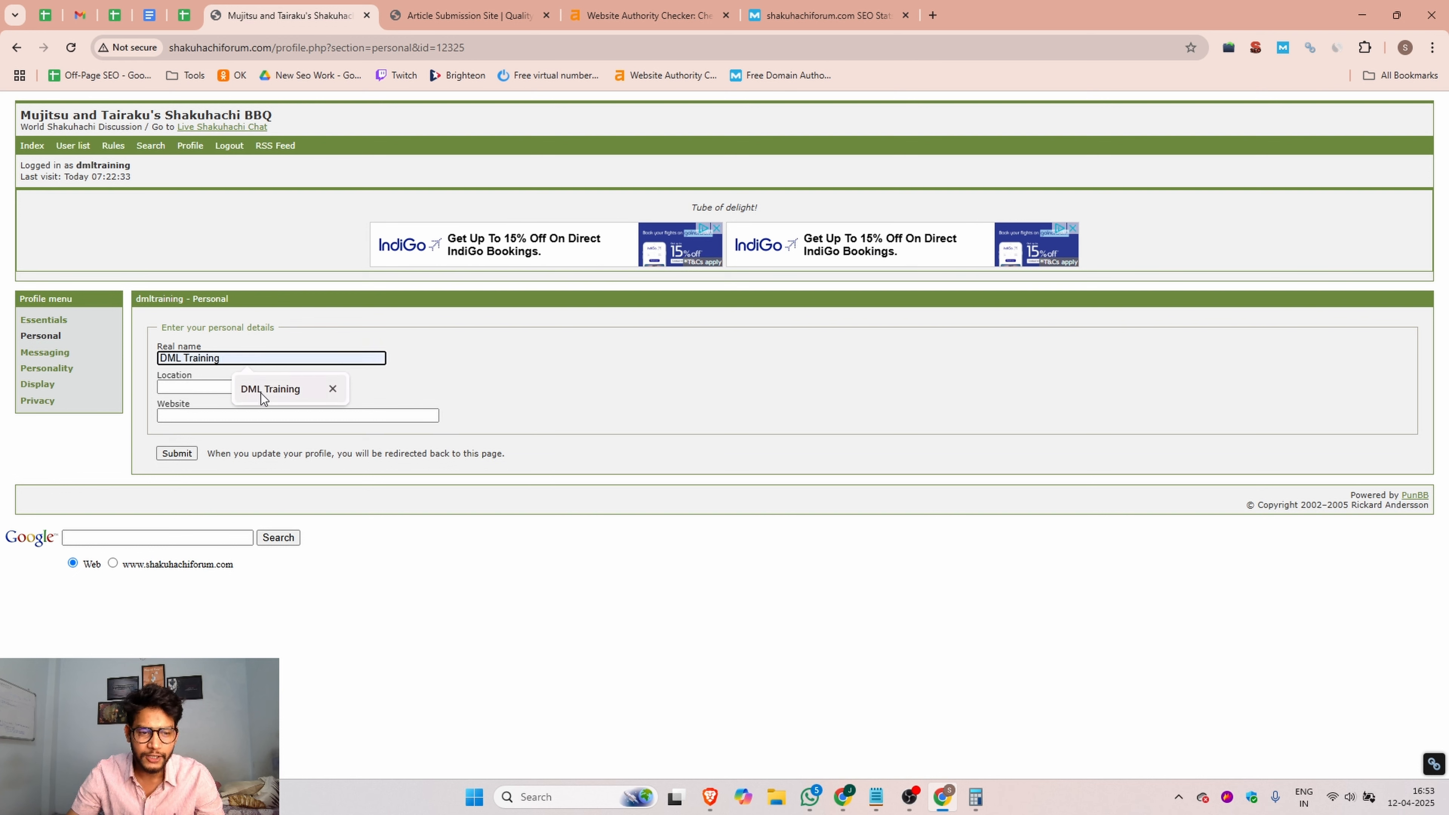
pyautogui.click(276, 389)
pyautogui.click(191, 386)
pyautogui.click(250, 417)
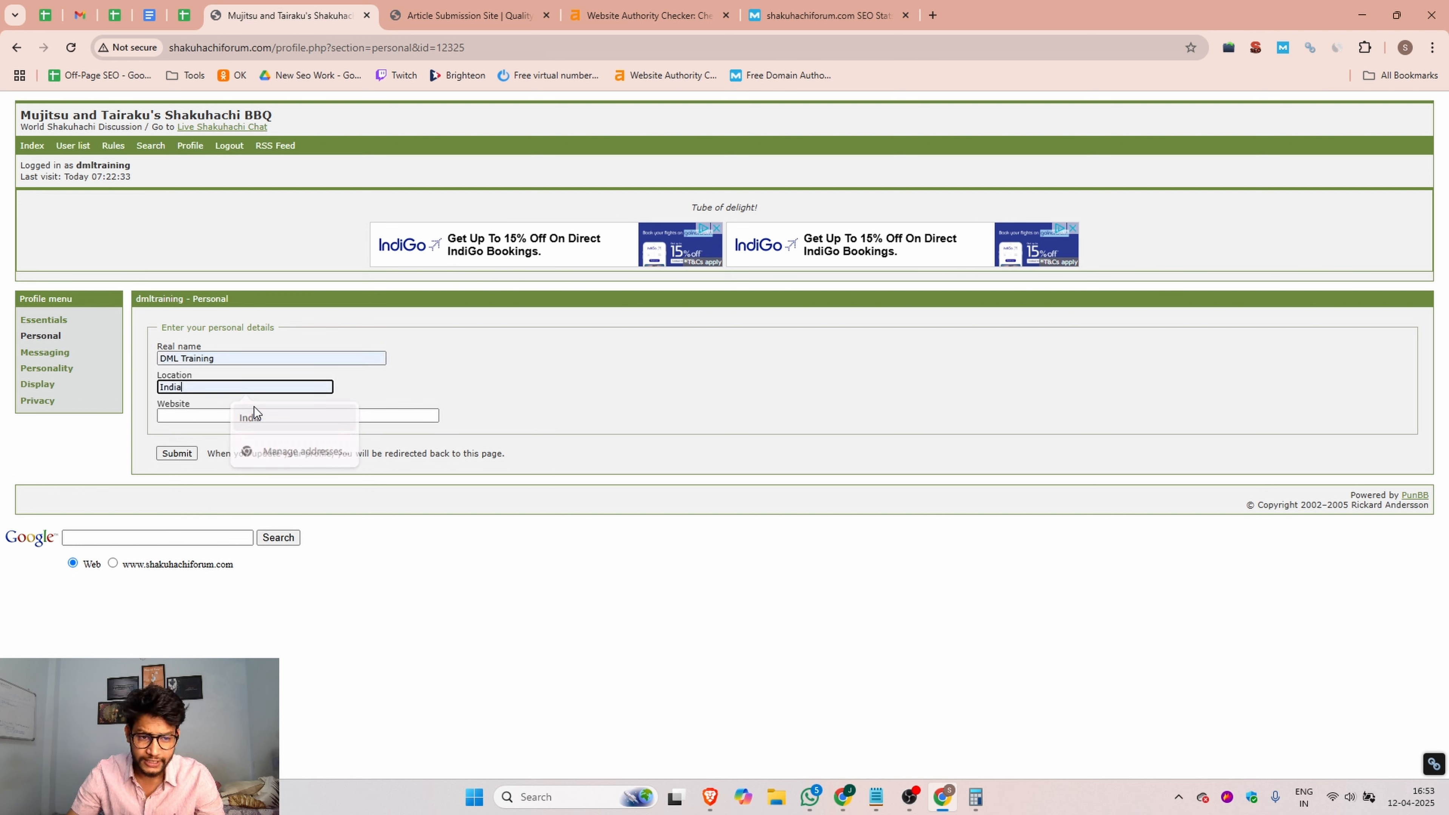
pyautogui.click(194, 414)
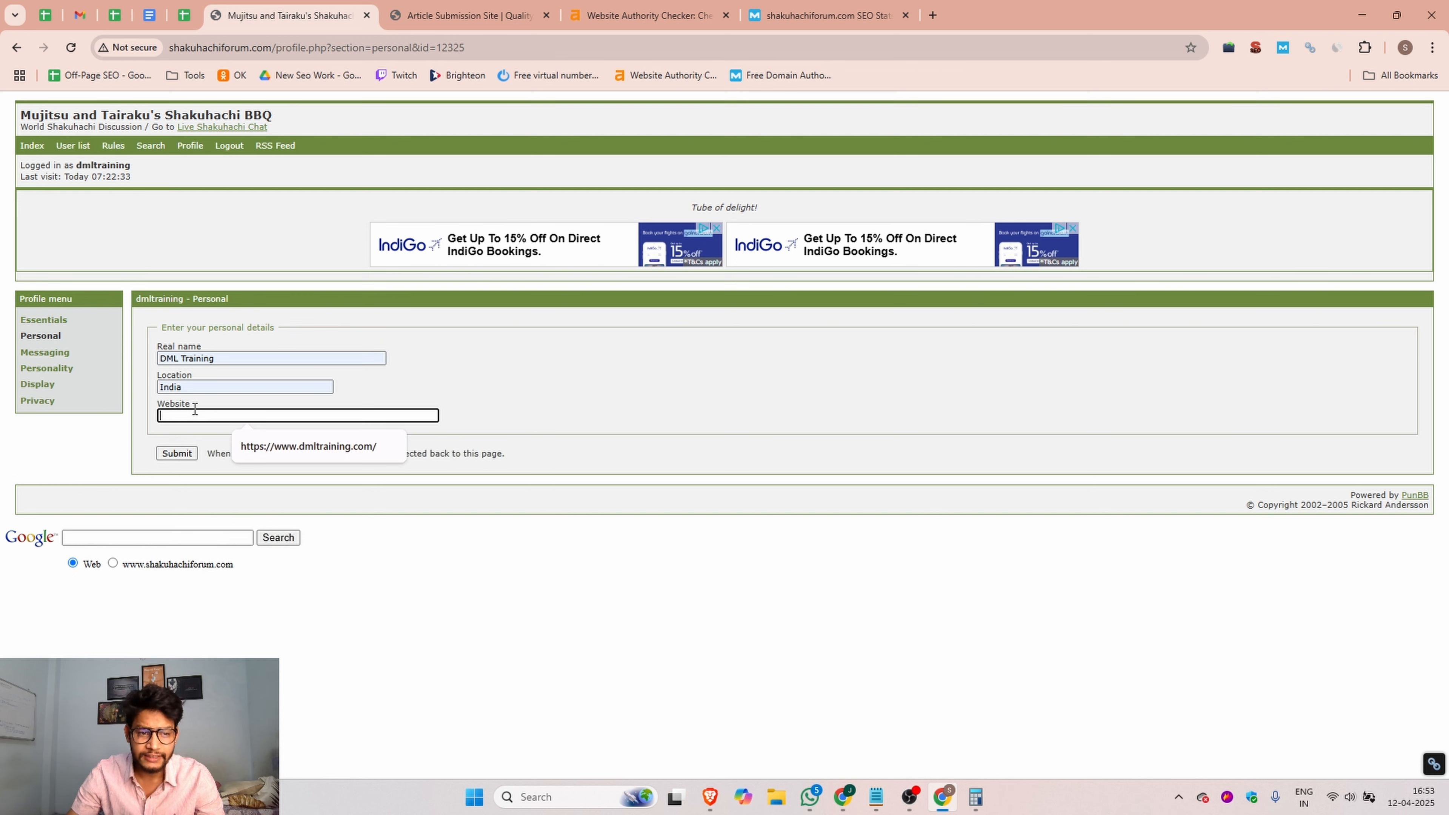
pyautogui.click(303, 446)
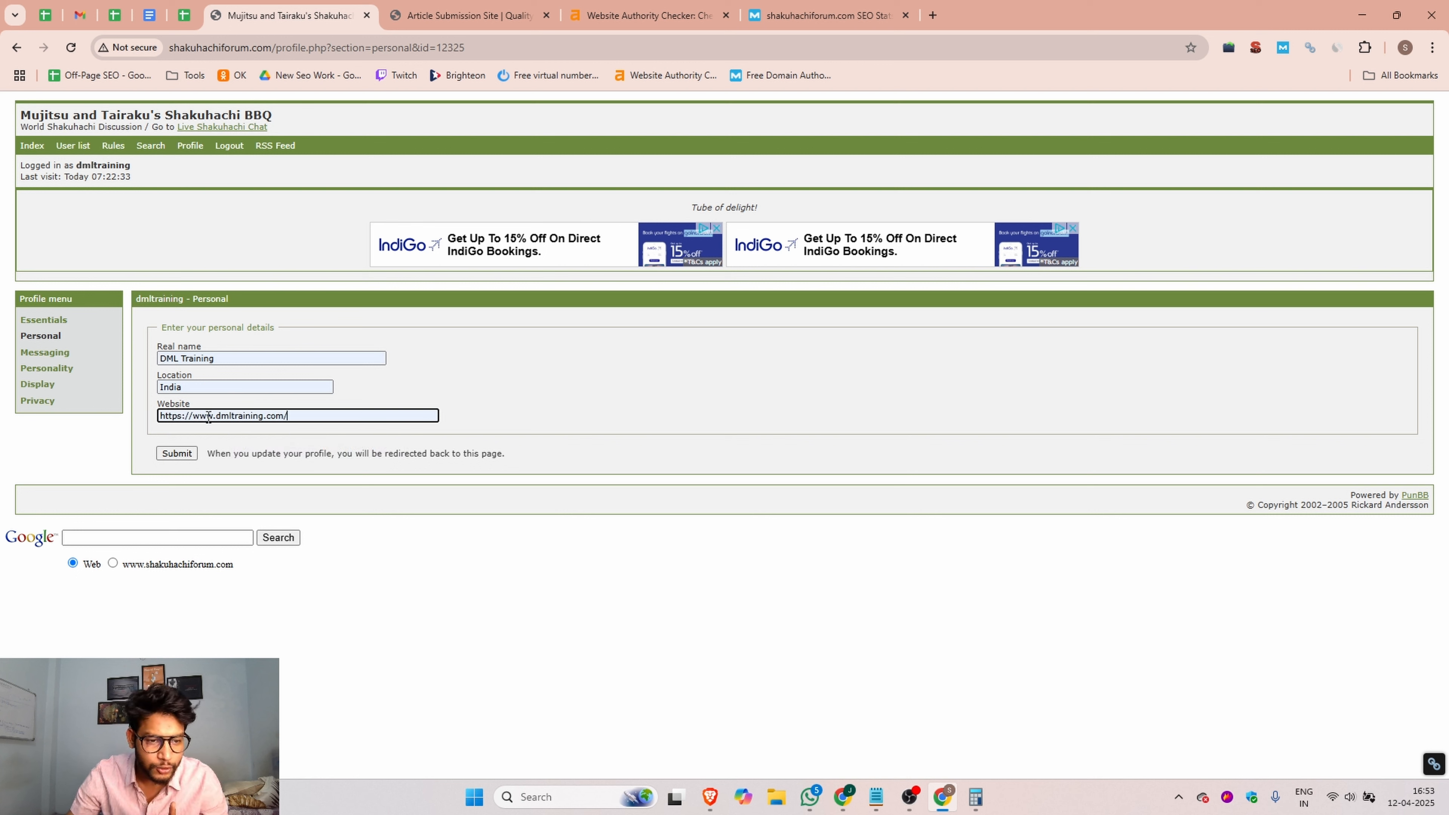
pyautogui.moveTo(193, 417); pyautogui.dragTo(163, 419)
pyautogui.press('BackSpace')
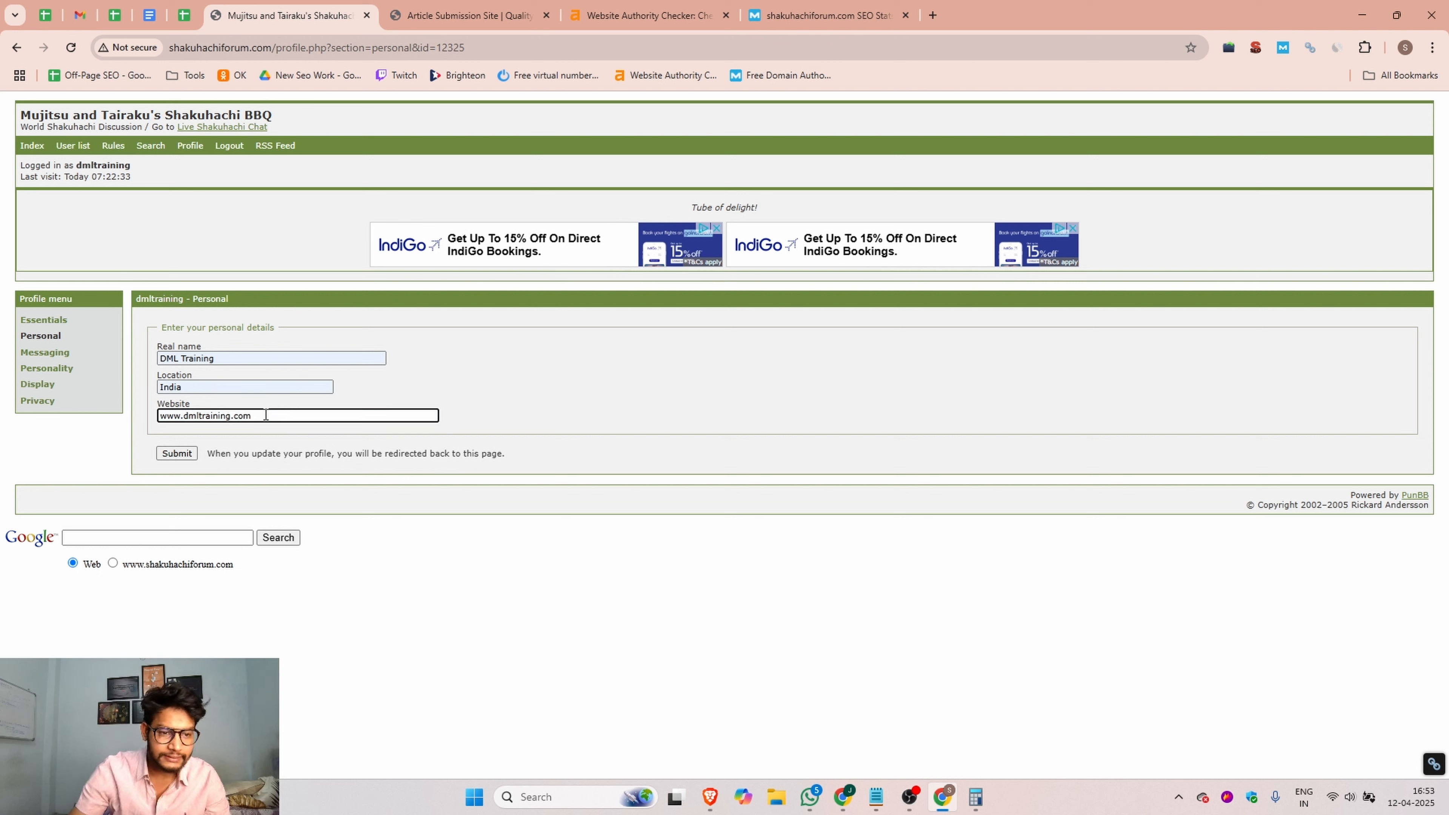
pyautogui.click(266, 416)
pyautogui.press('BackSpace')
pyautogui.click(115, 441)
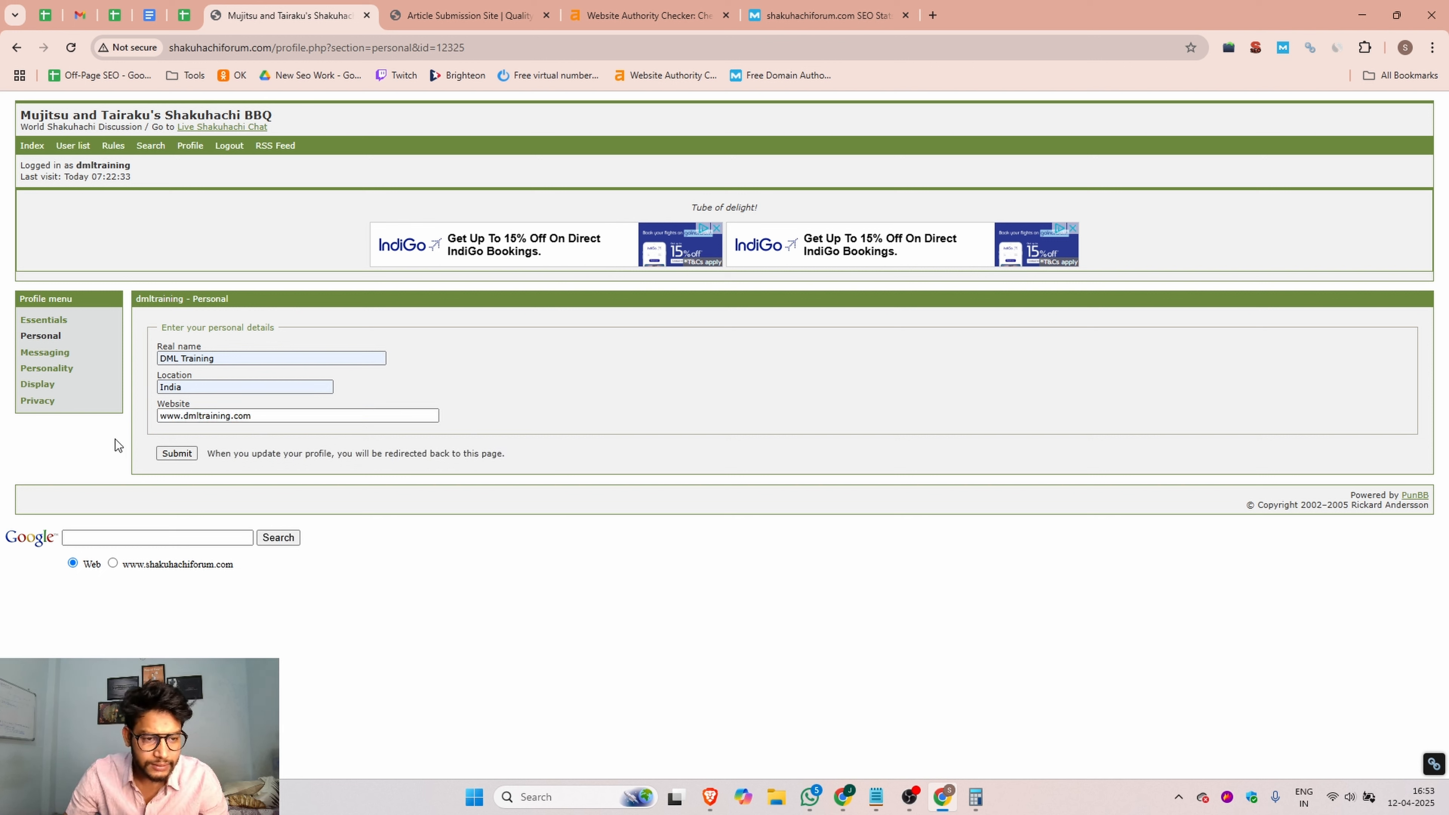
pyautogui.click(160, 415)
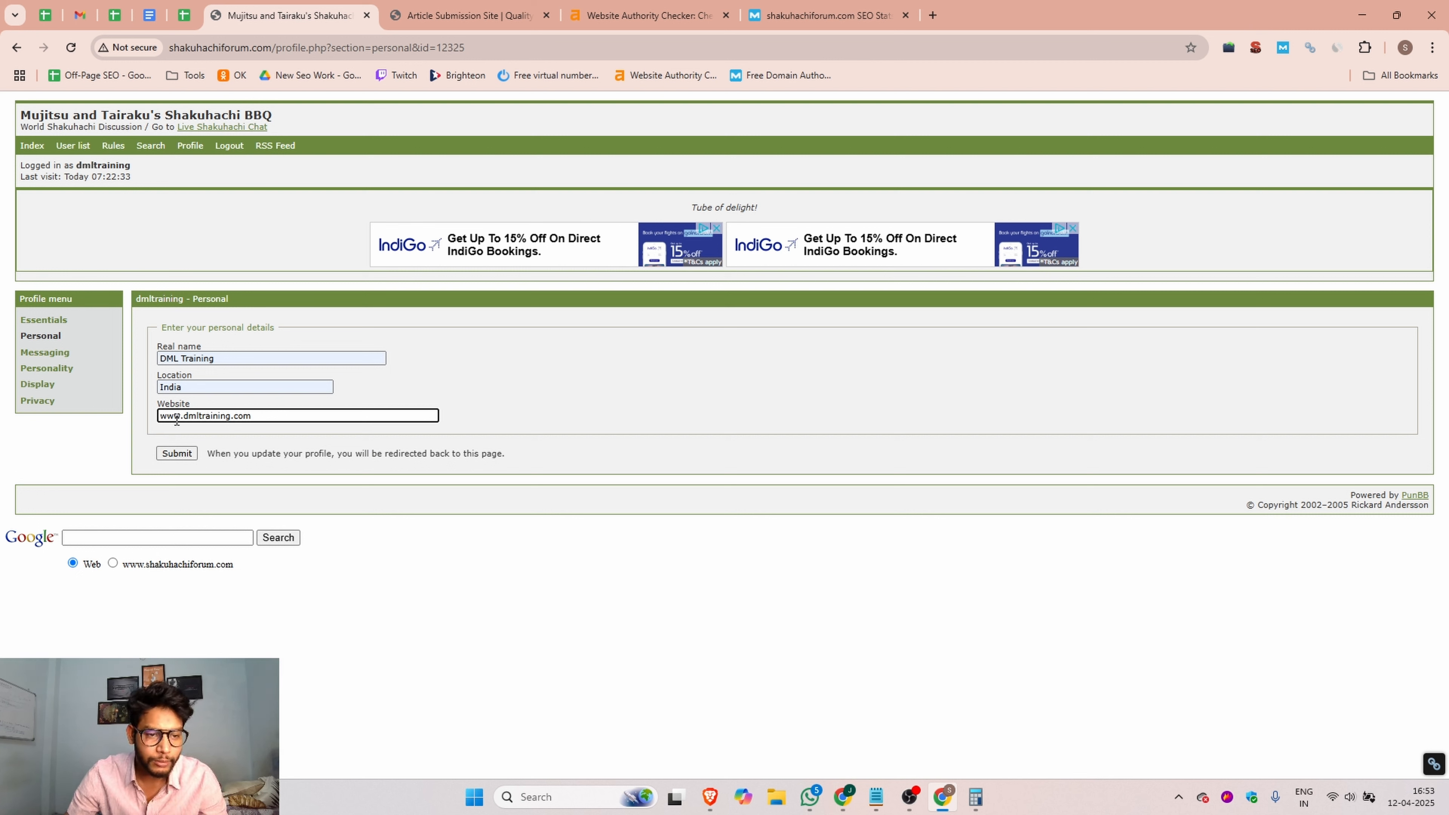
pyautogui.click(177, 454)
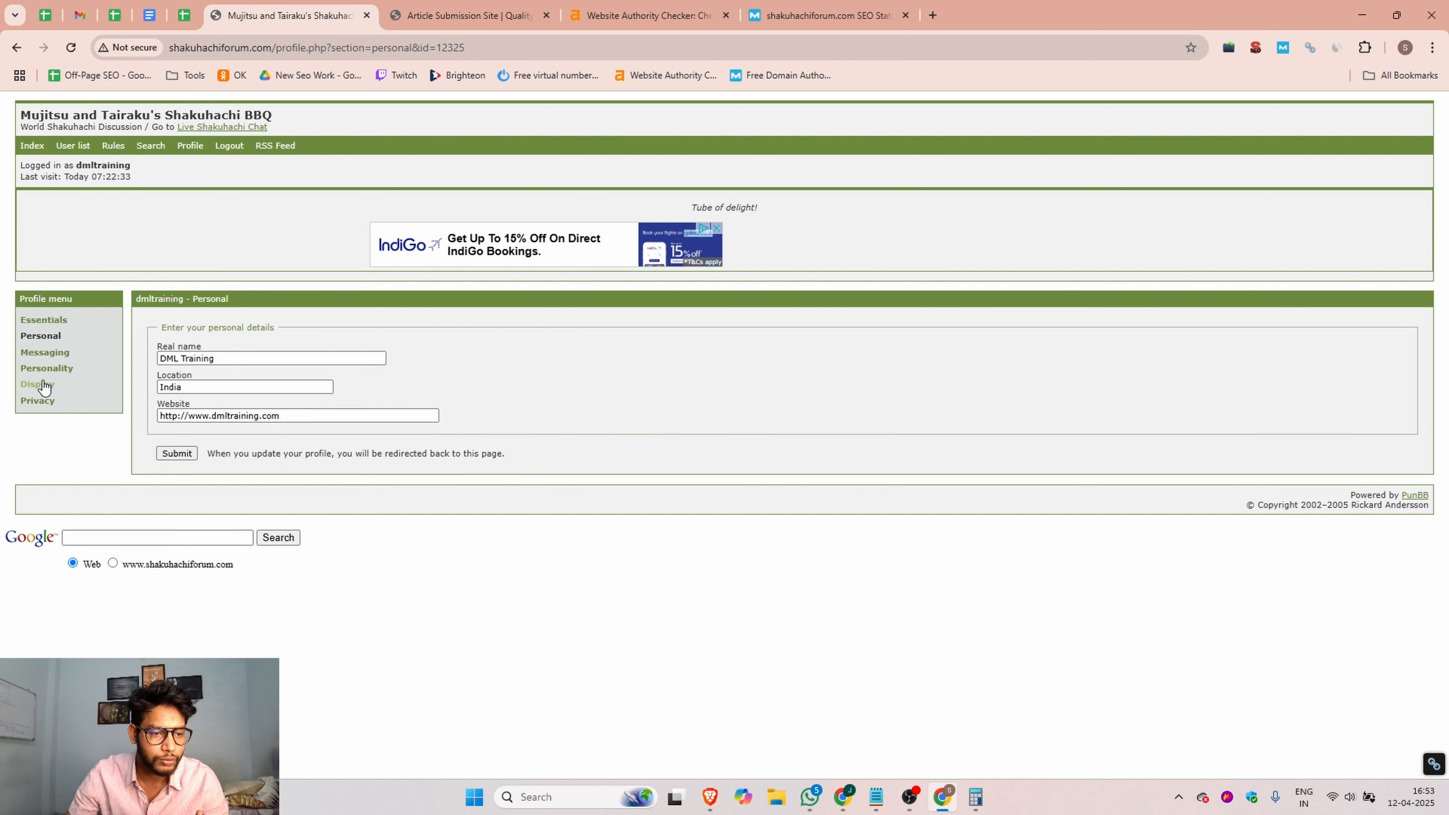
# Step: Open the signature settings in the profile's Personality section and load dmltraining.com in a new browser tab
pyautogui.click(44, 384)
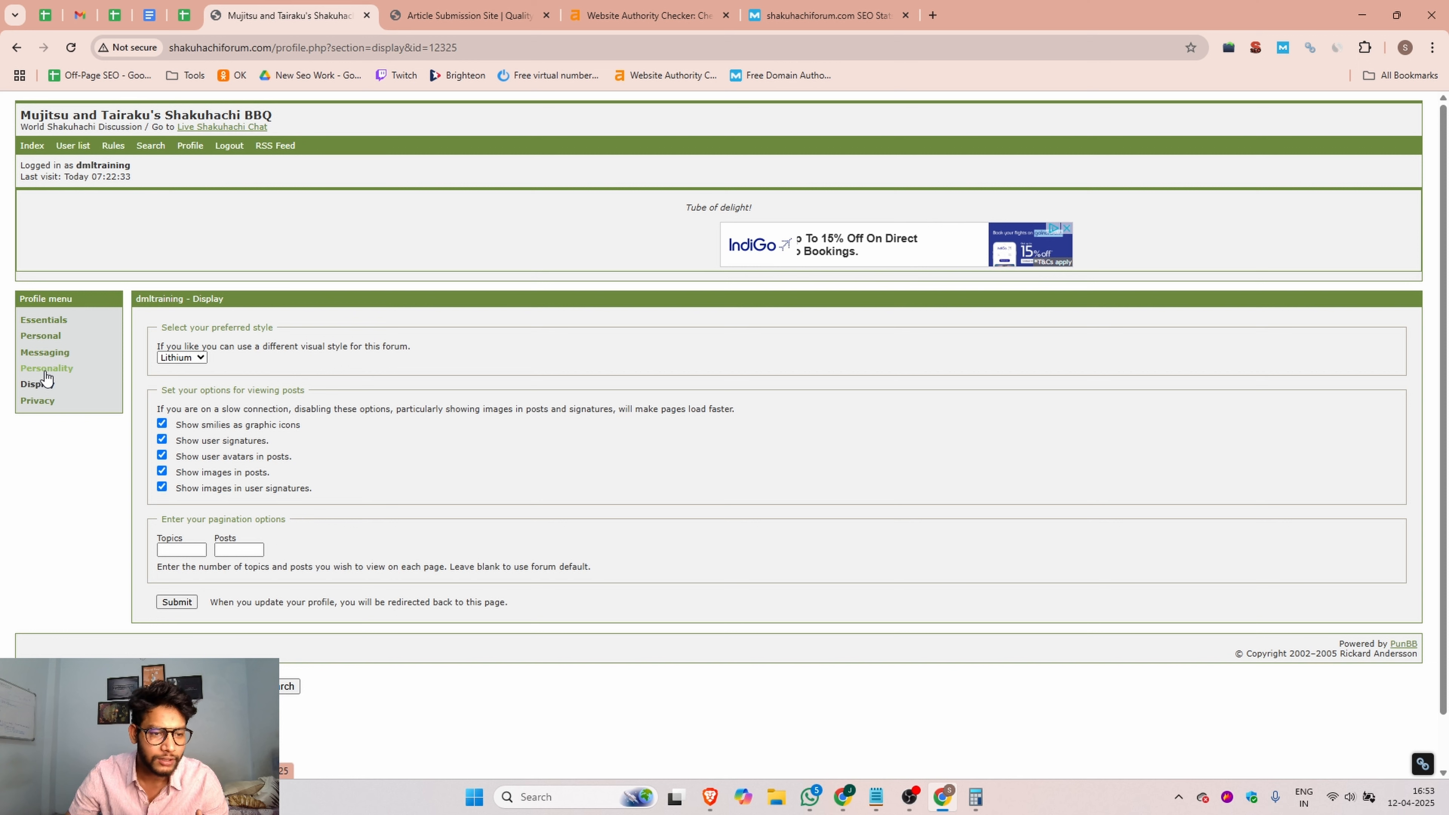
pyautogui.click(65, 372)
pyautogui.click(197, 473)
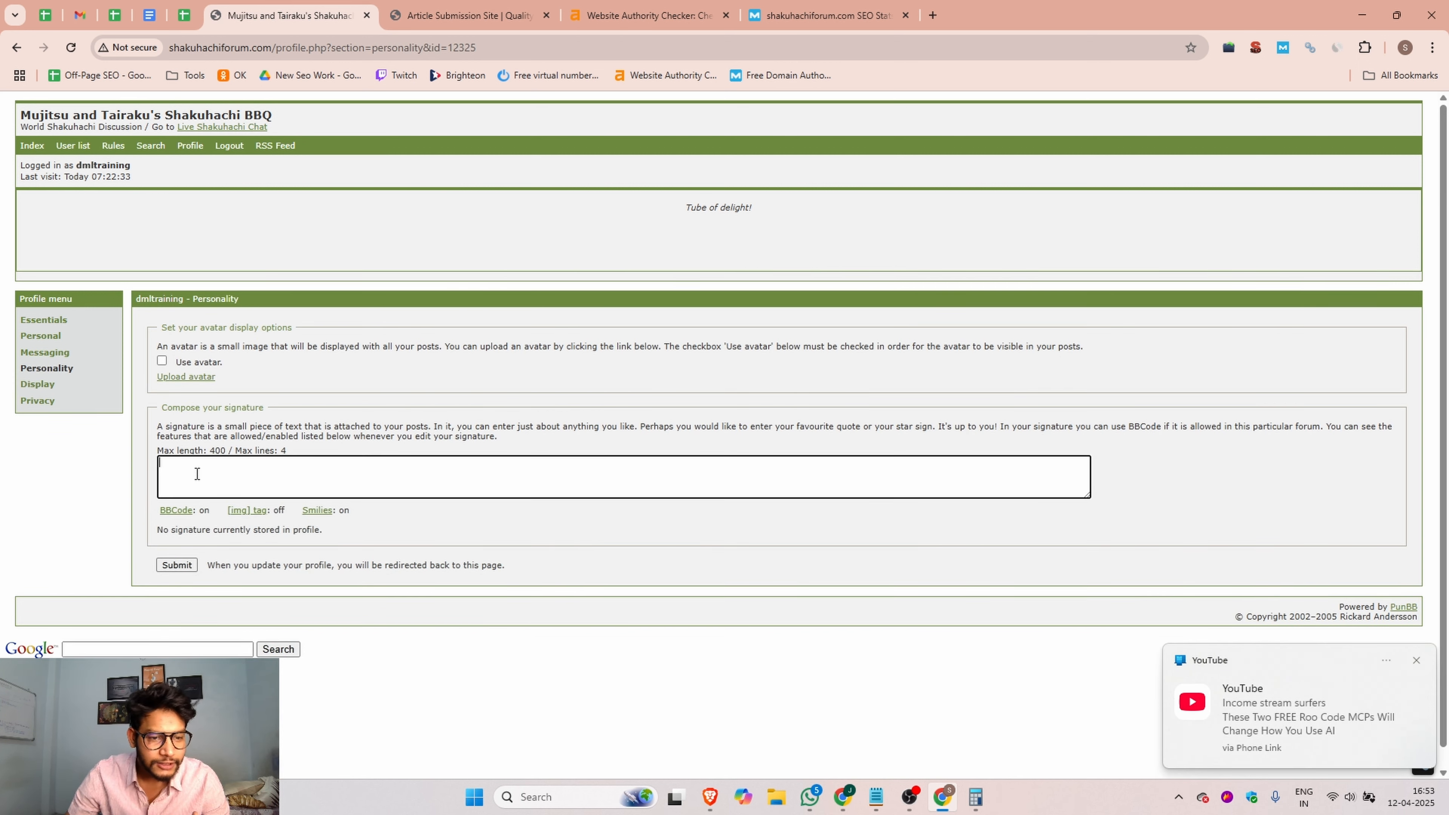
pyautogui.click(932, 15)
pyautogui.write('dm')
pyautogui.press('Return')
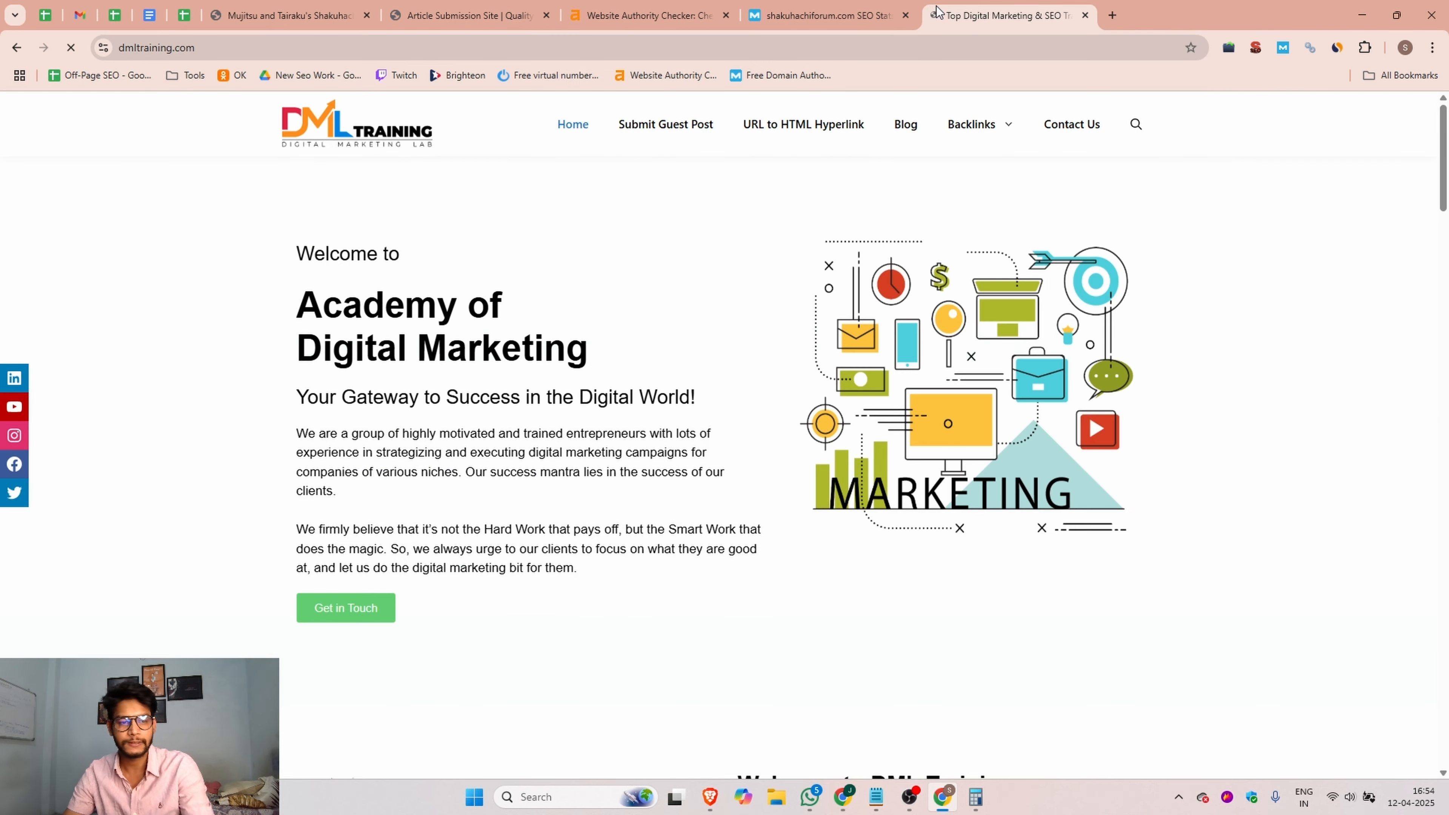
# Step: Copy the homepage heading "Academy of Digital Marketing" into the forum signature and join it into one line
pyautogui.moveTo(632, 363); pyautogui.dragTo(295, 305)
pyautogui.hotkey('ctrl', 'c')
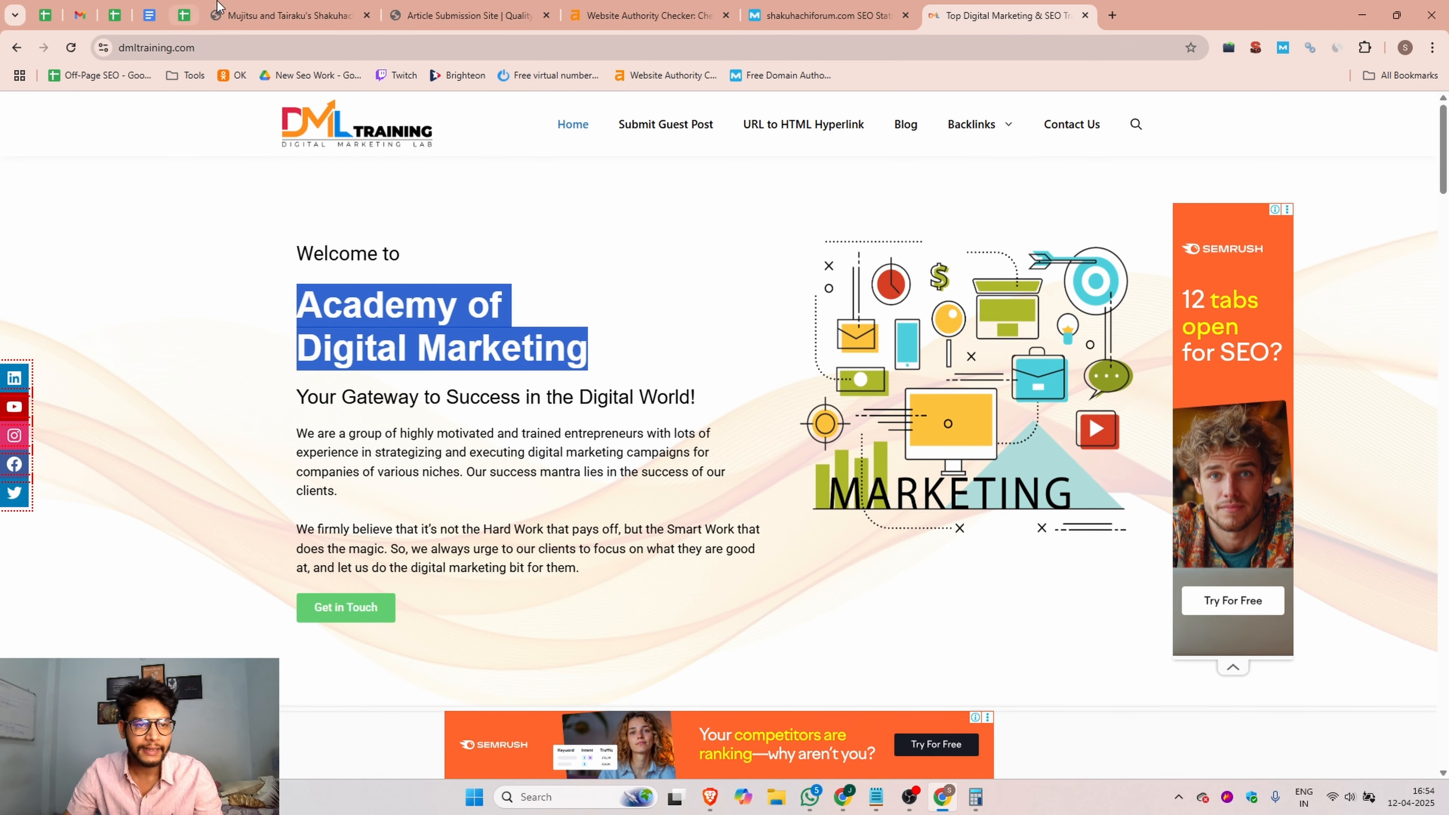
pyautogui.click(291, 15)
pyautogui.click(234, 461)
pyautogui.hotkey('ctrl', 'v')
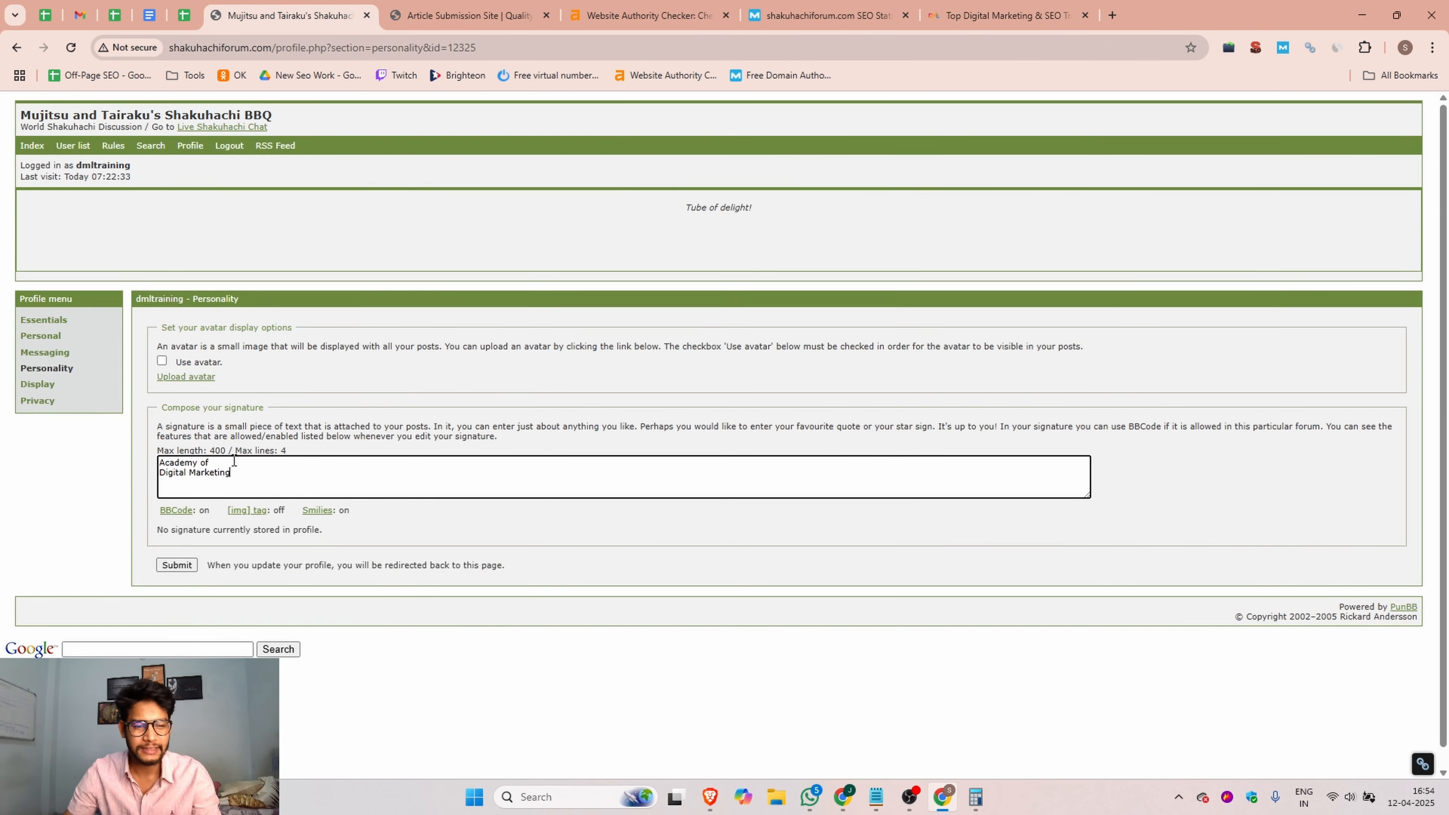
pyautogui.click(161, 473)
pyautogui.press('BackSpace')
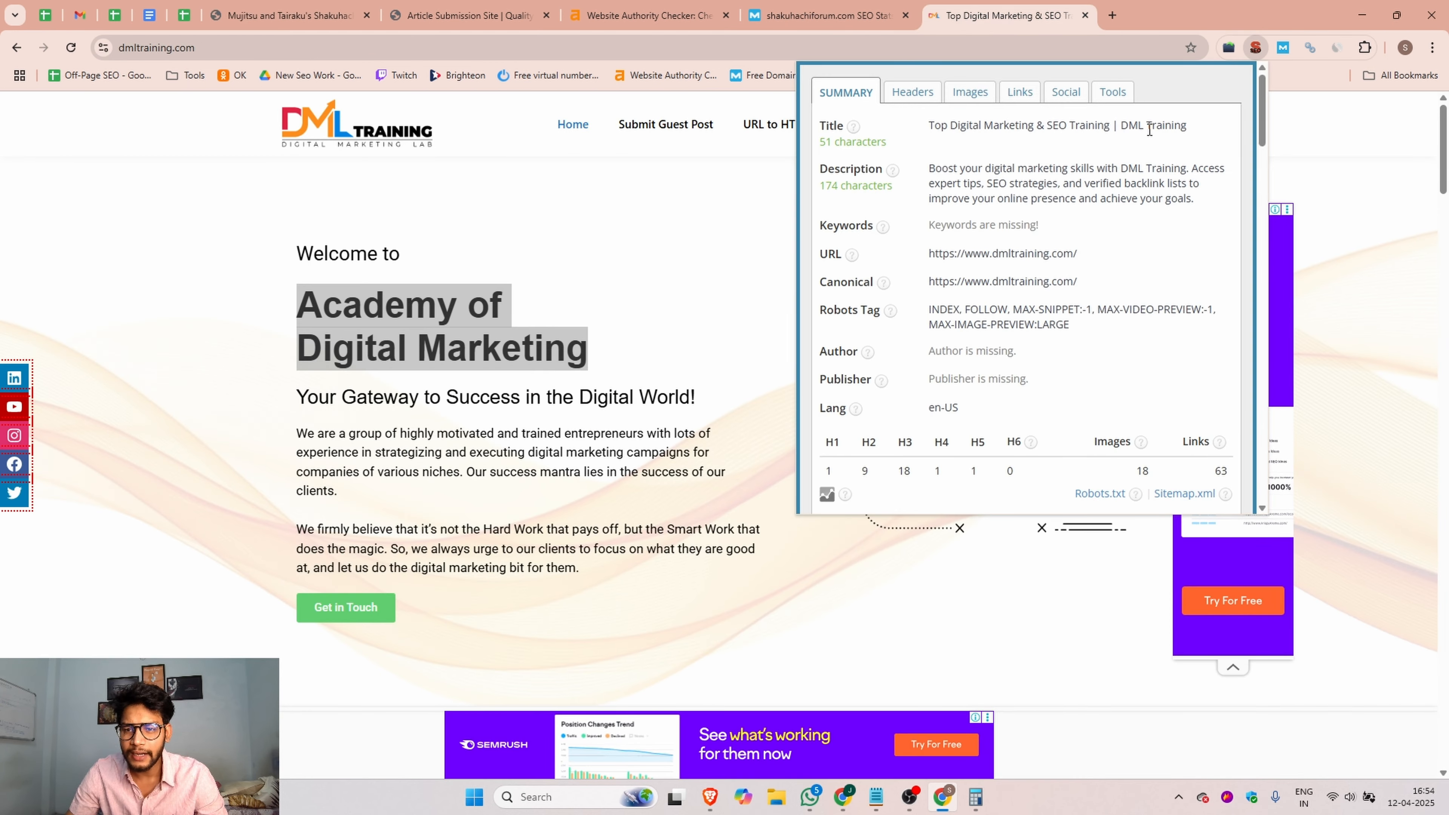
# Step: Replace the forum signature with dmltraining.com's meta description copied from the SEO extension's summary and submit the profile
pyautogui.doubleClick(1157, 130)
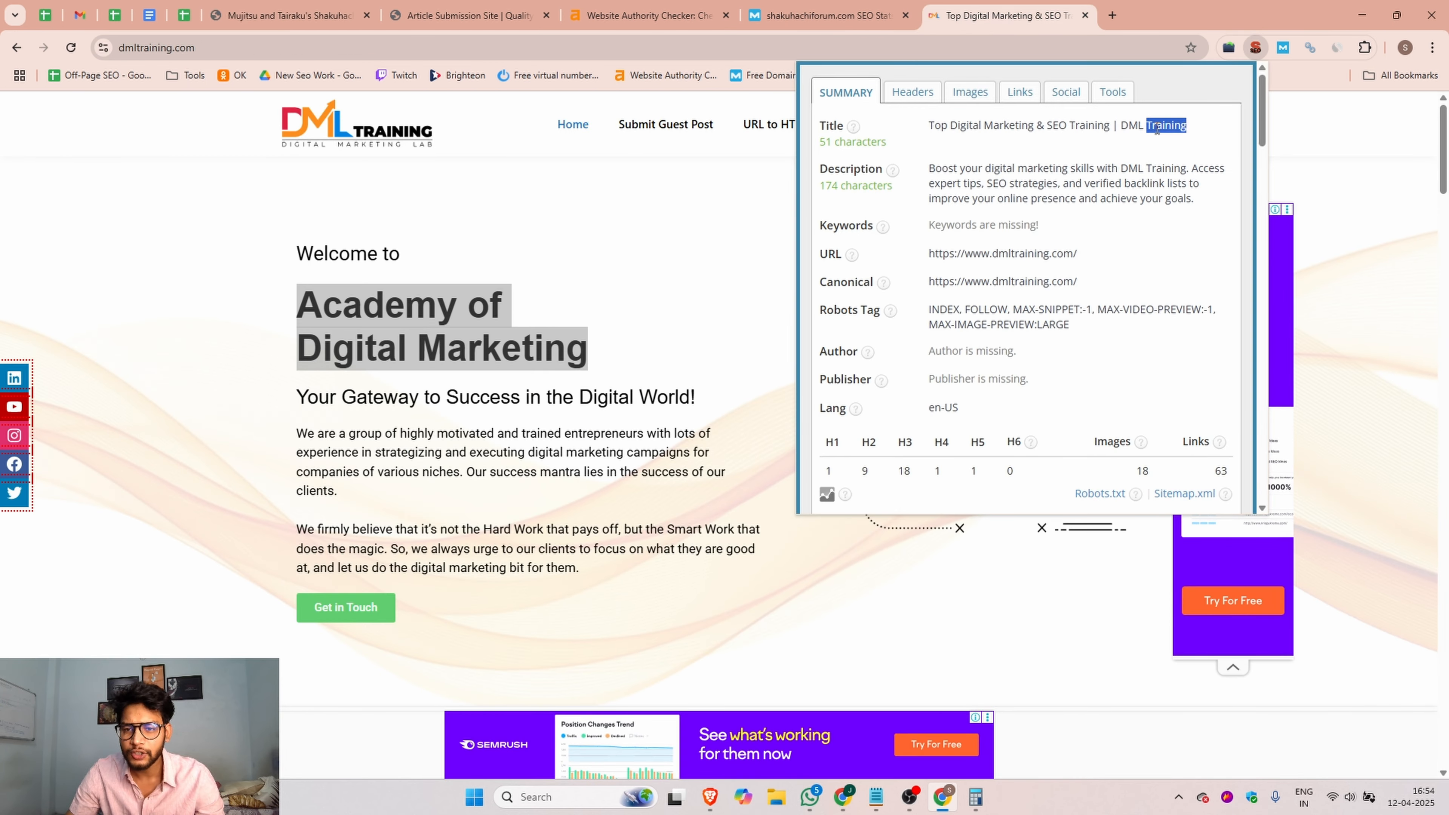
pyautogui.tripleClick(1142, 183)
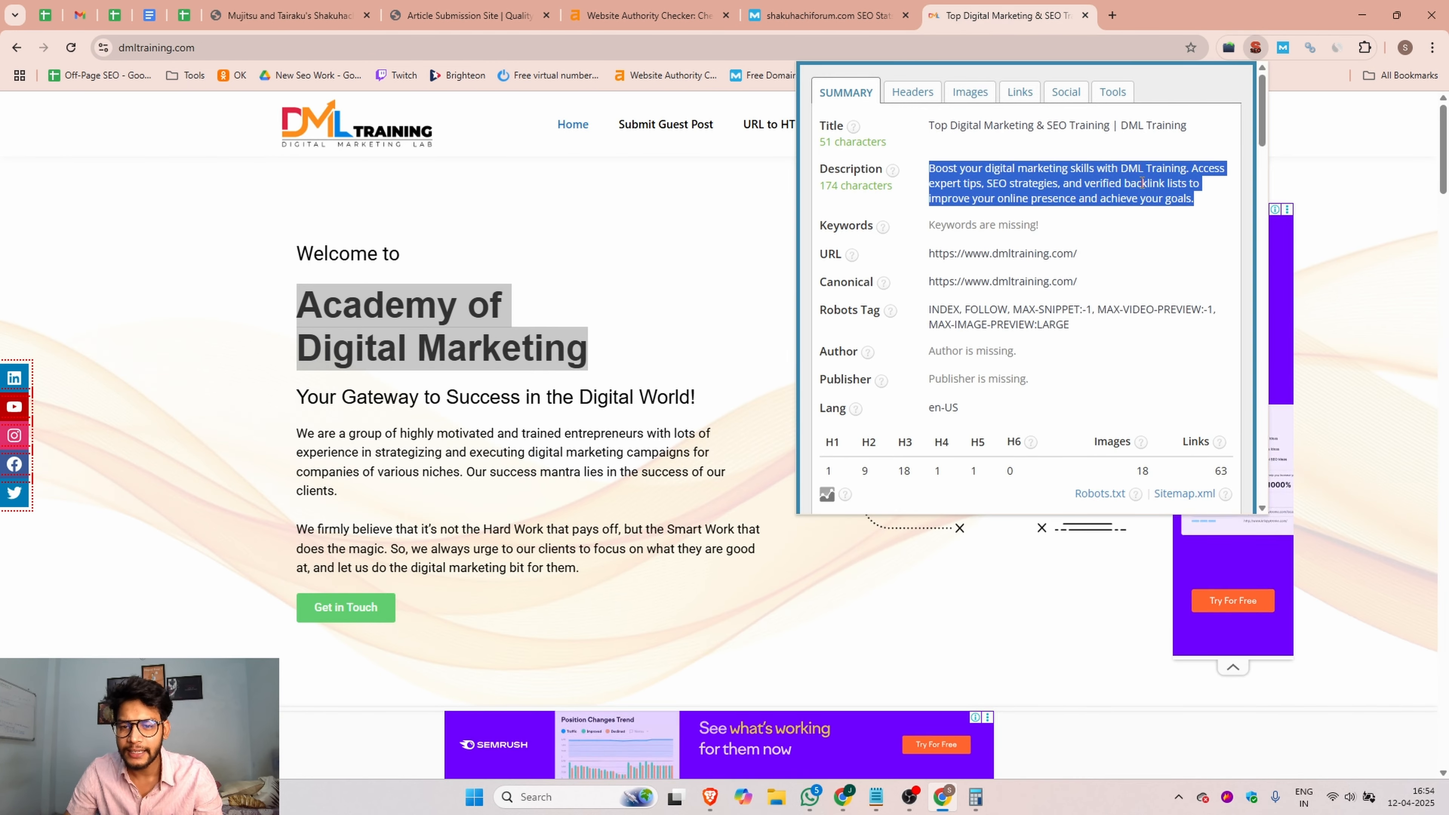
pyautogui.click(288, 15)
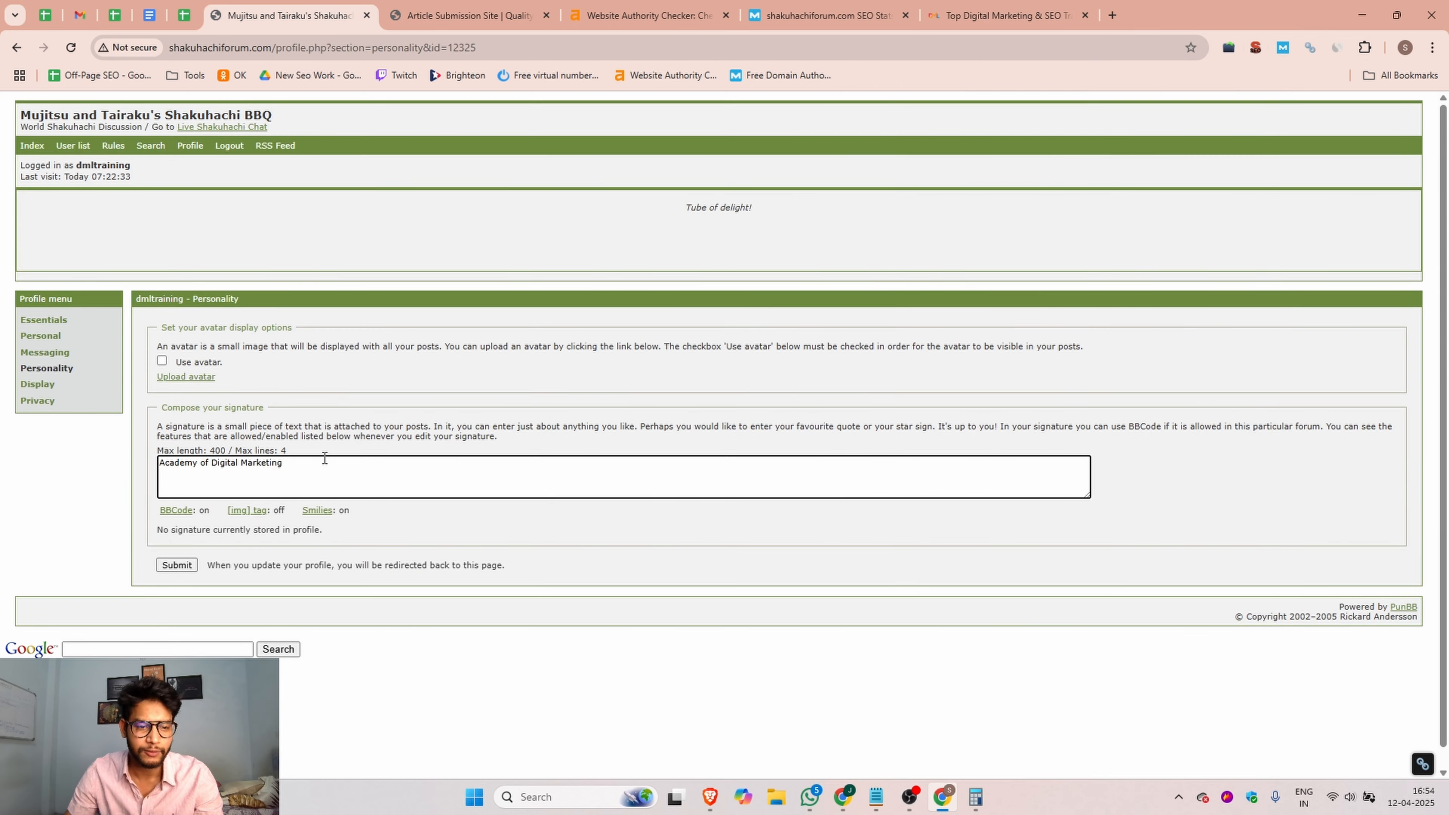
pyautogui.moveTo(302, 463); pyautogui.dragTo(147, 466)
pyautogui.hotkey('ctrl', 'v')
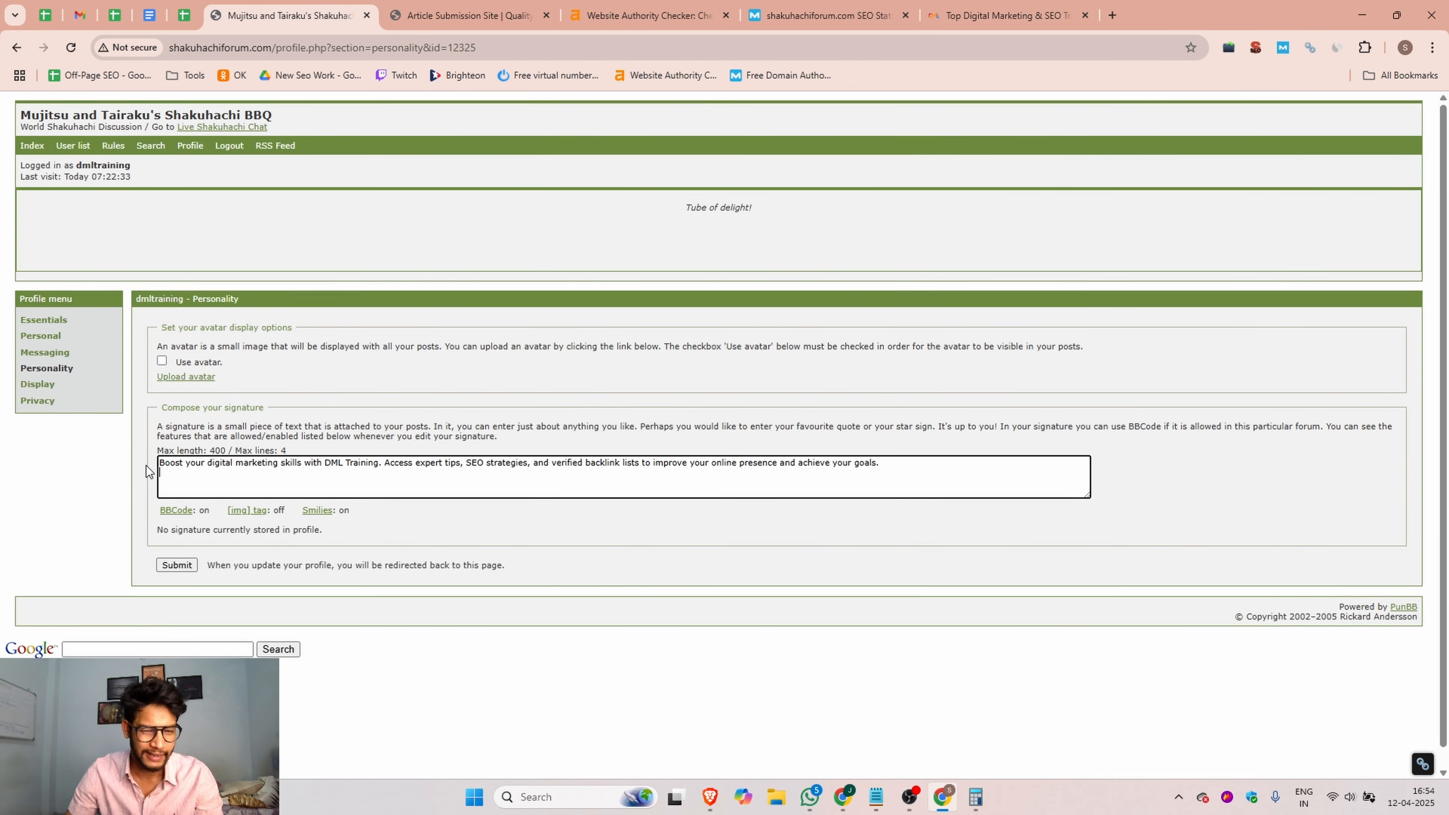
pyautogui.click(177, 565)
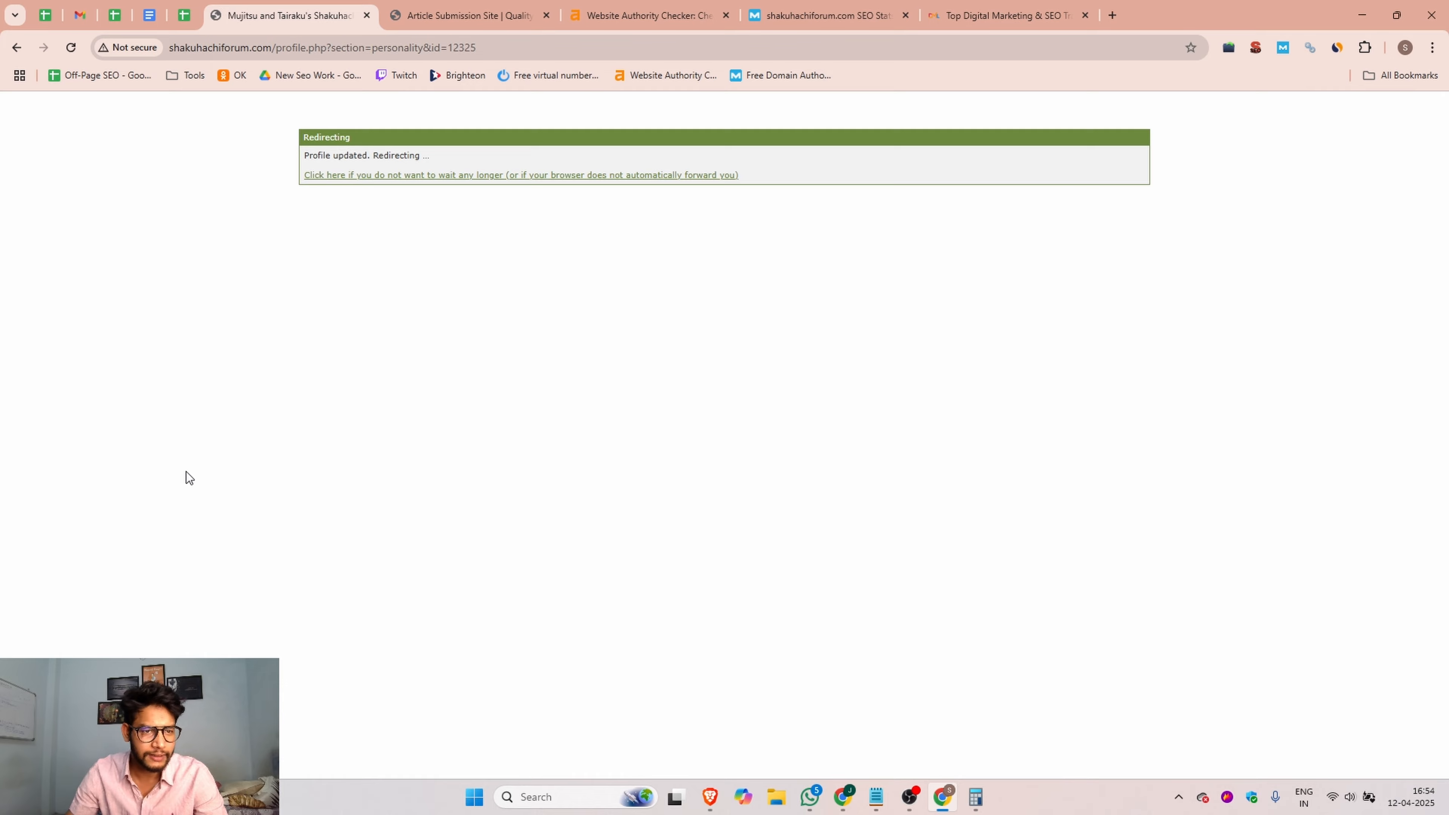
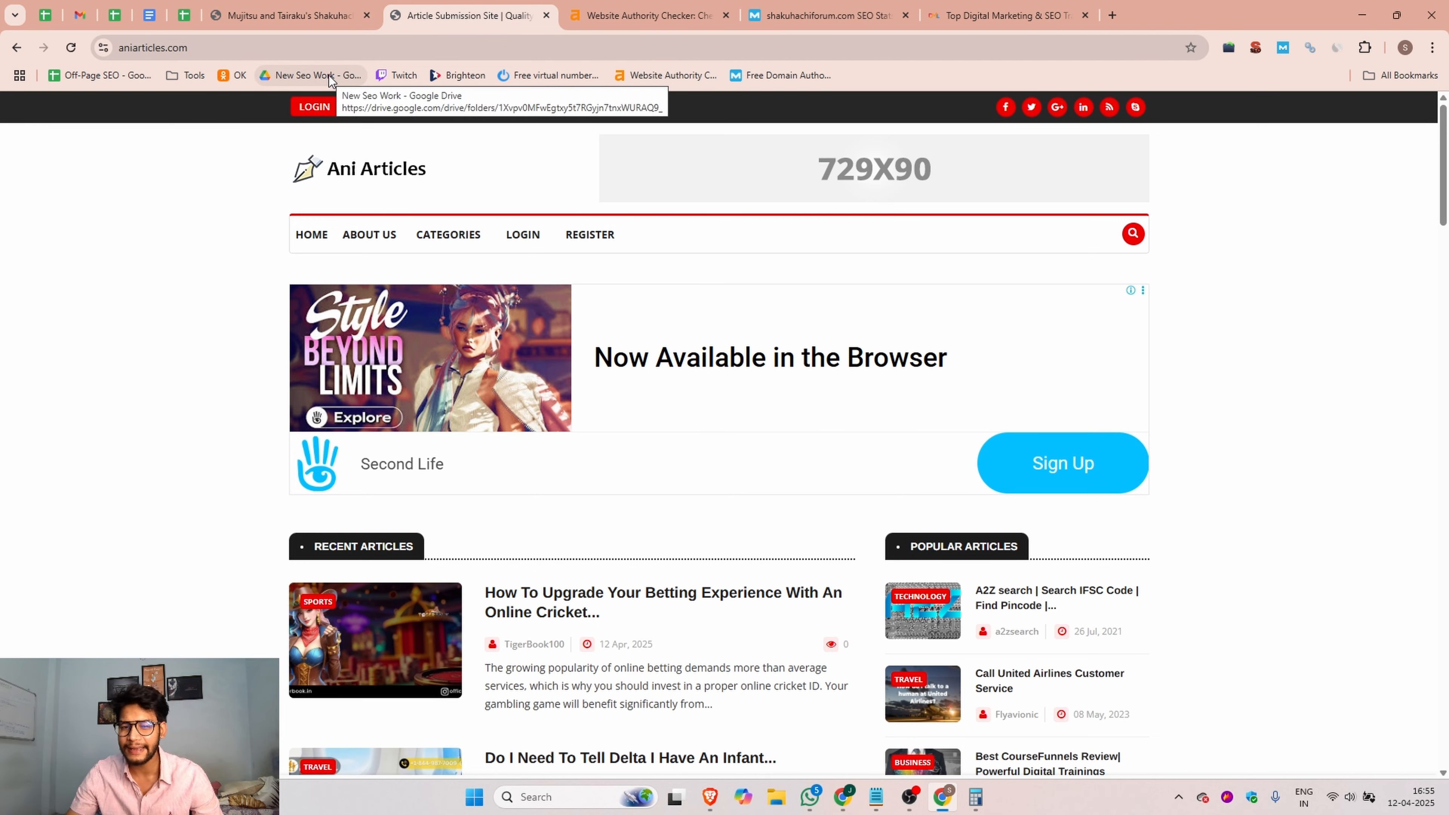
# Step: Look over the Ani Articles homepage, select its web address, and view the site's domain rating in Ahrefs
pyautogui.scroll(-3, 331, 188)
pyautogui.scroll(3, 331, 188)
pyautogui.click(193, 48)
pyautogui.hotkey('ctrl', 'c')
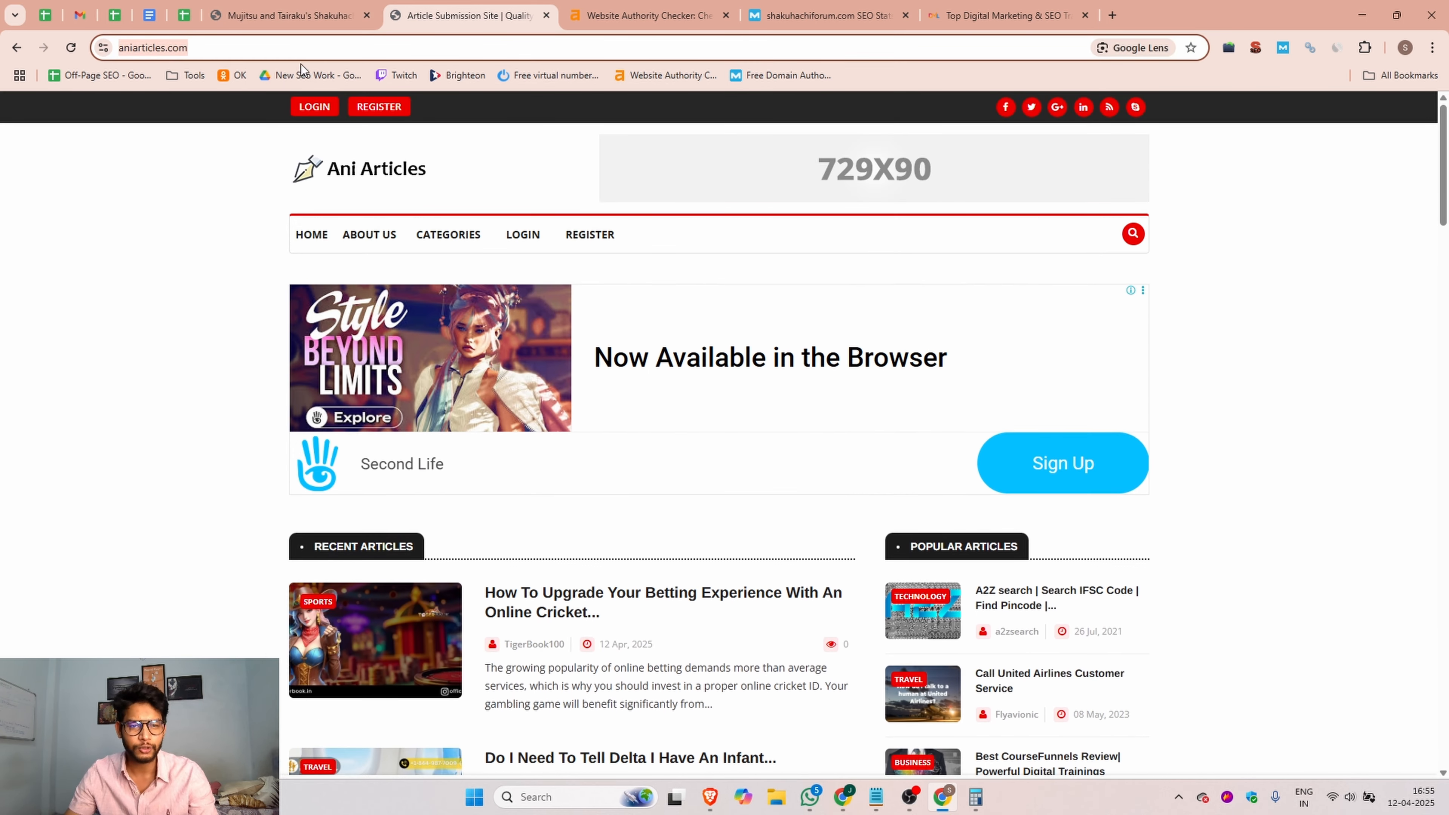
pyautogui.click(649, 15)
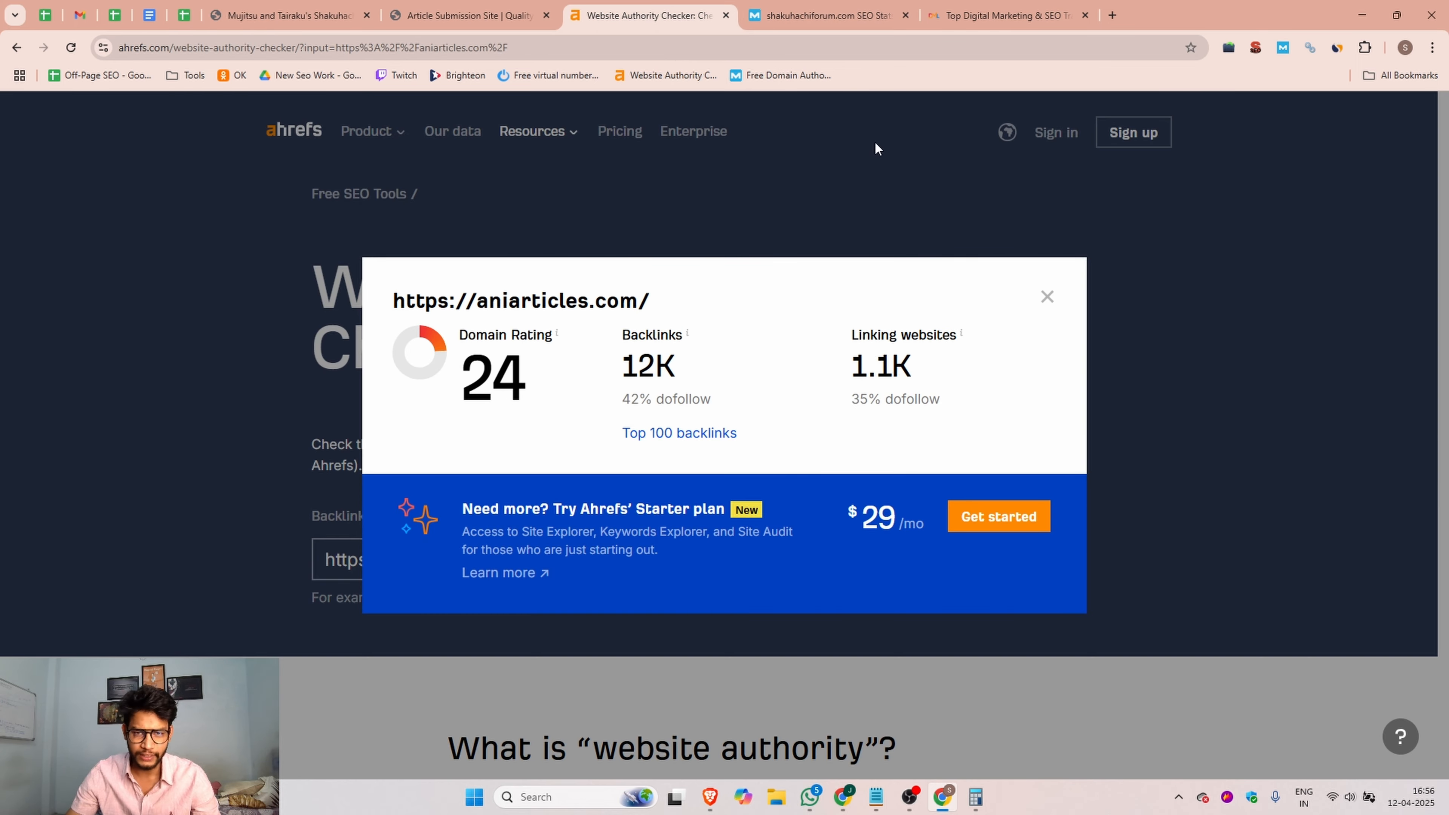
pyautogui.click(827, 16)
pyautogui.moveTo(664, 371); pyautogui.dragTo(394, 406)
pyautogui.hotkey('ctrl', 'v')
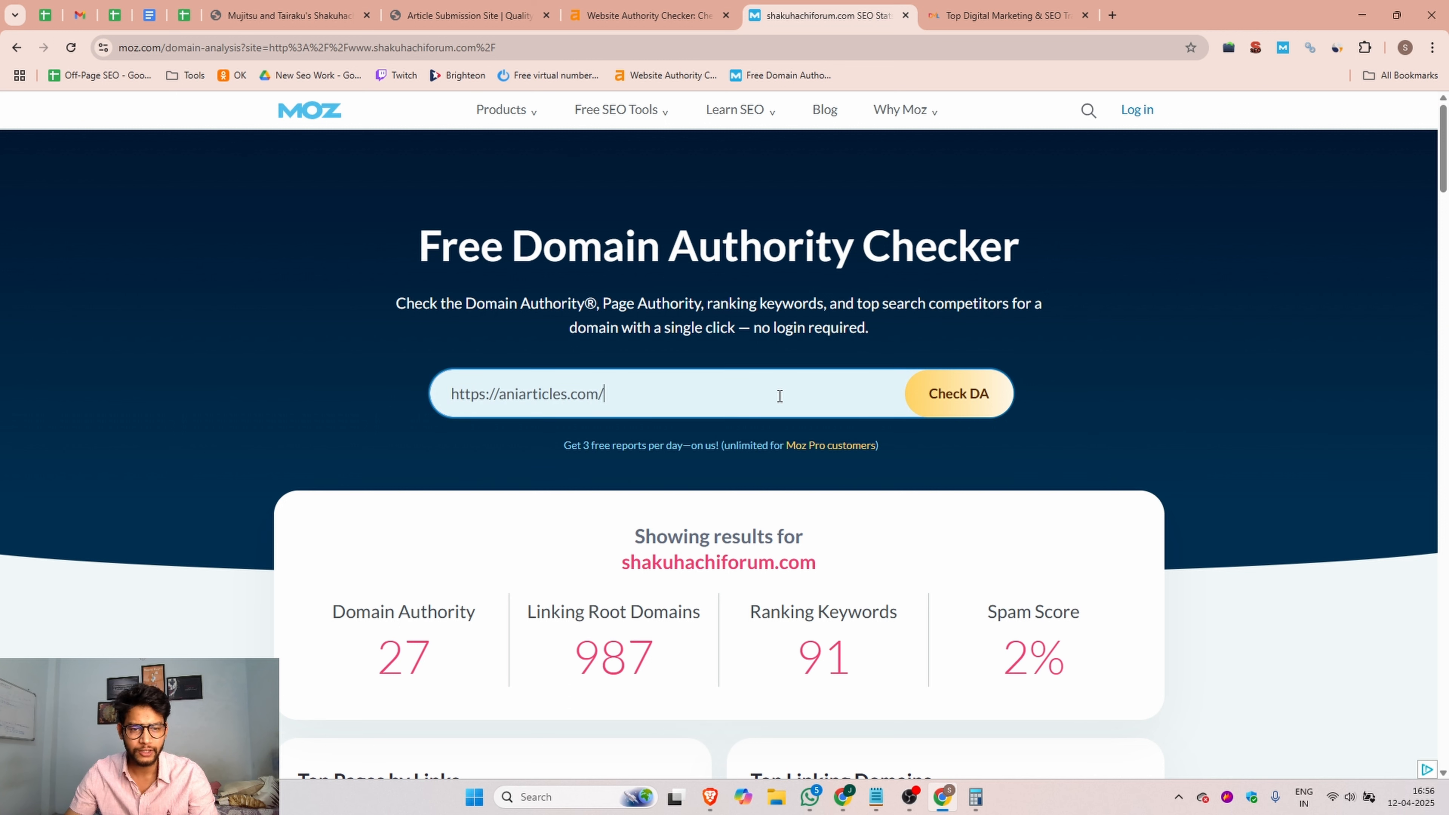
pyautogui.click(970, 394)
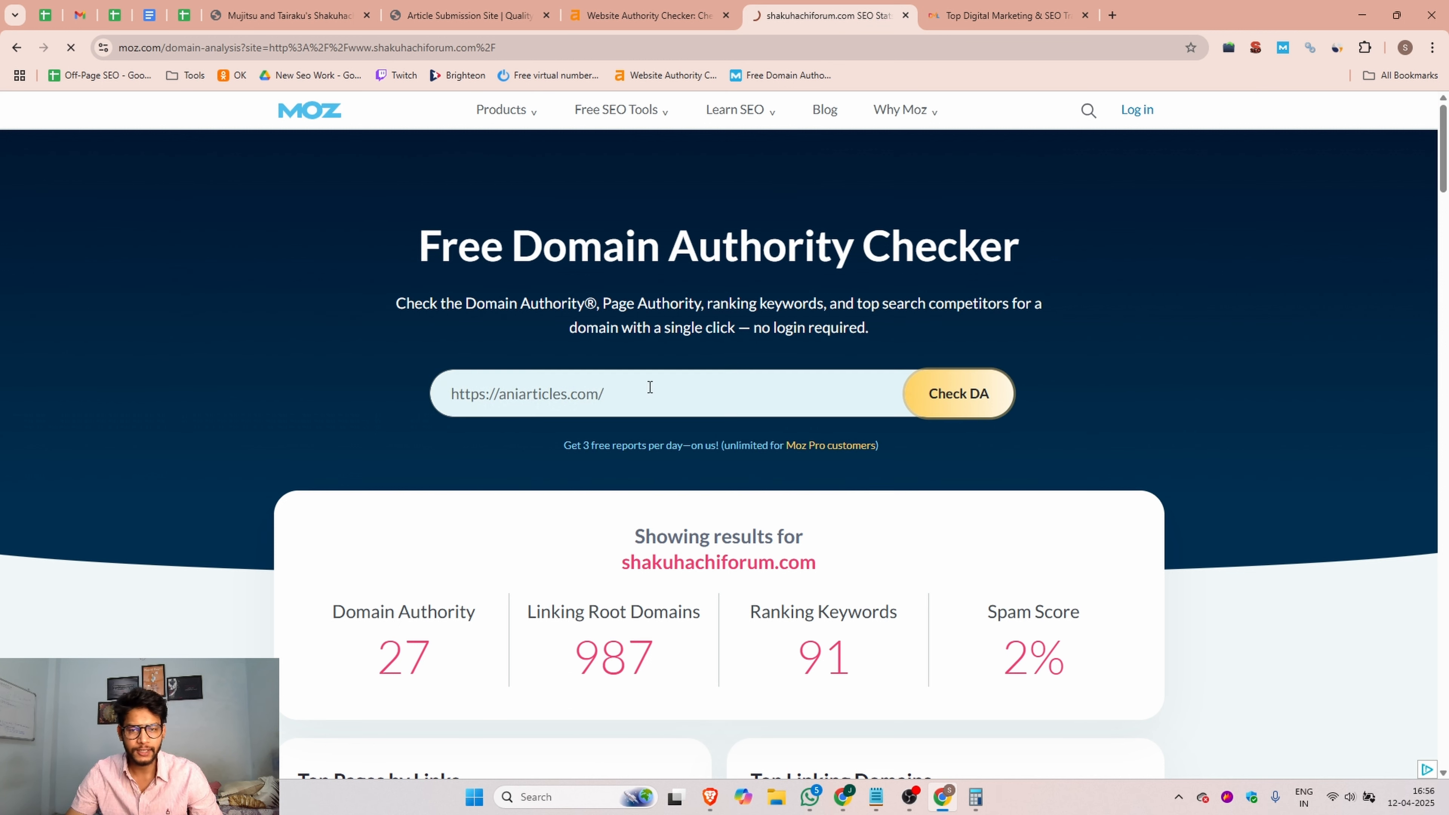
pyautogui.scroll(-4, 829, 387)
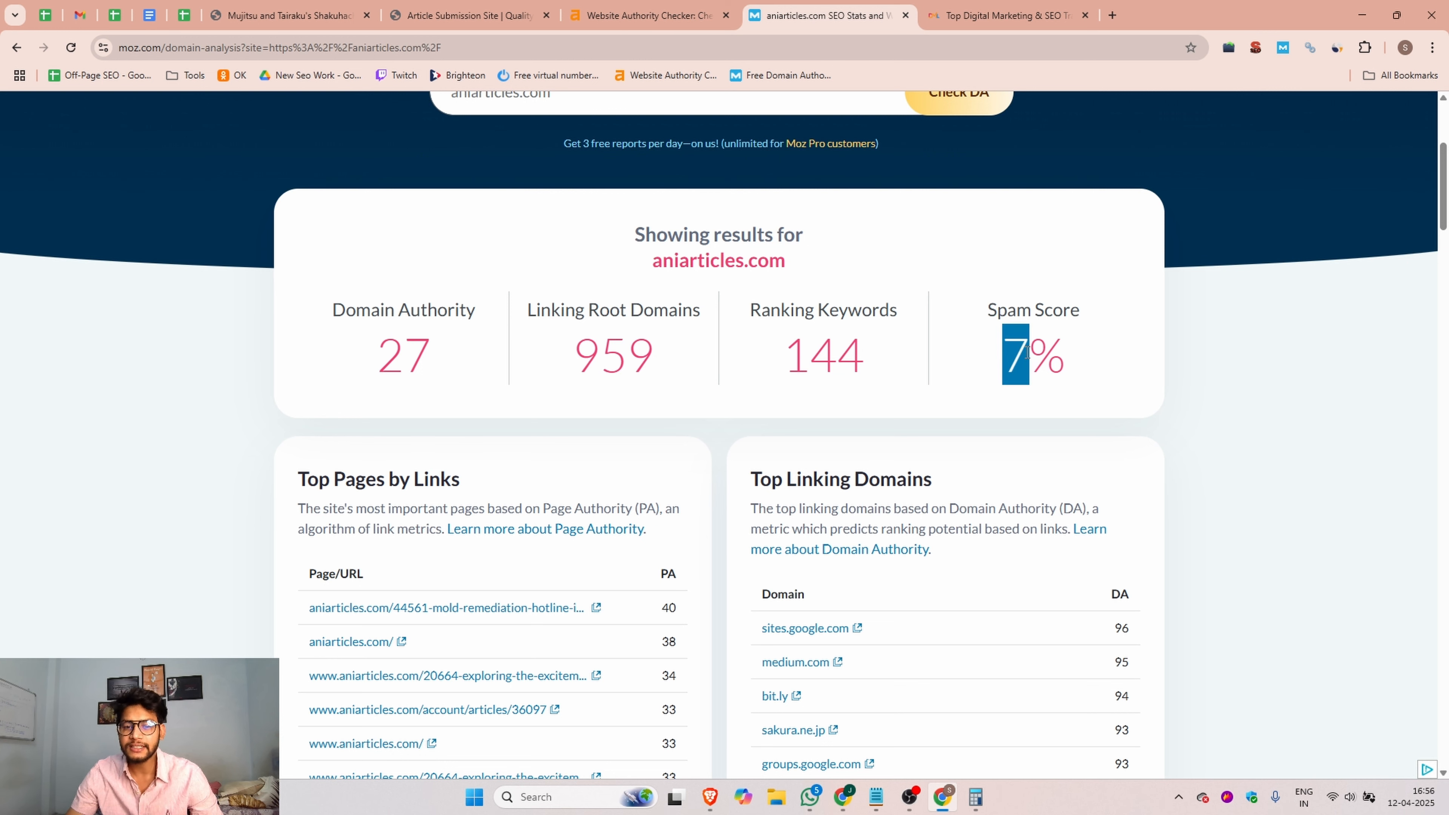
# Step: Open the Ani Articles registration form and fill in DML Training as the name along with the account e-mail address
pyautogui.click(471, 14)
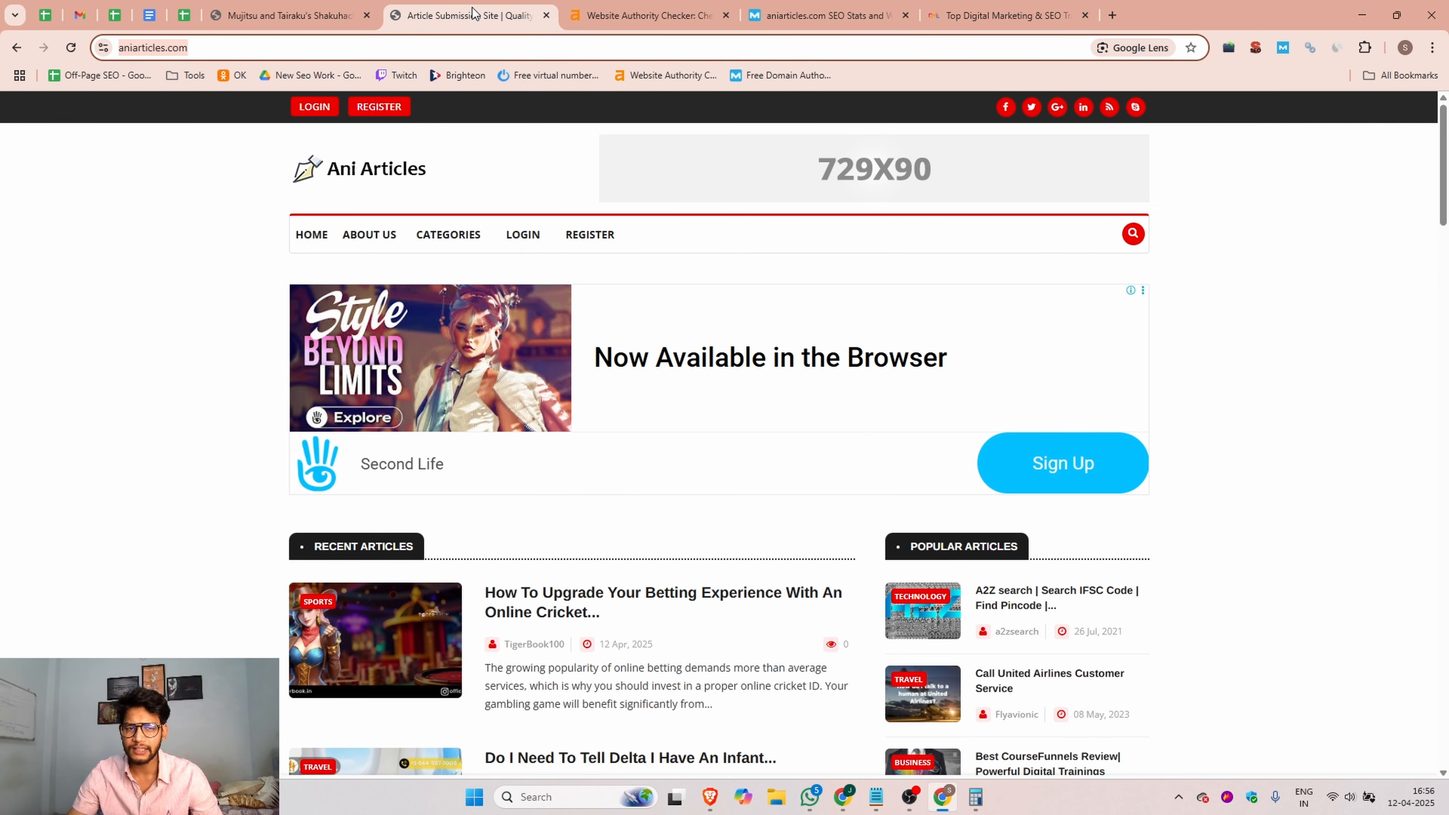
pyautogui.click(594, 234)
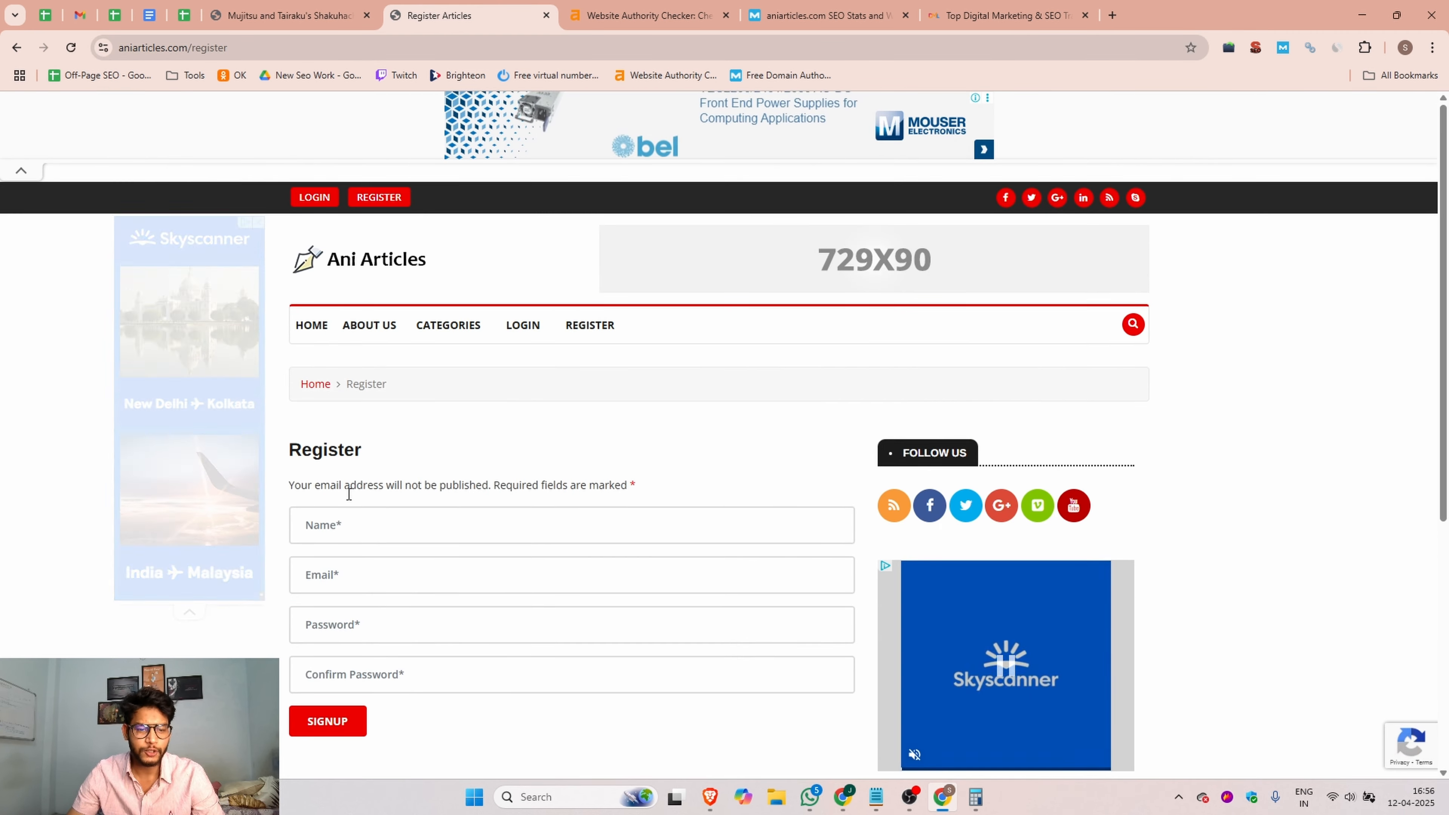
pyautogui.click(354, 524)
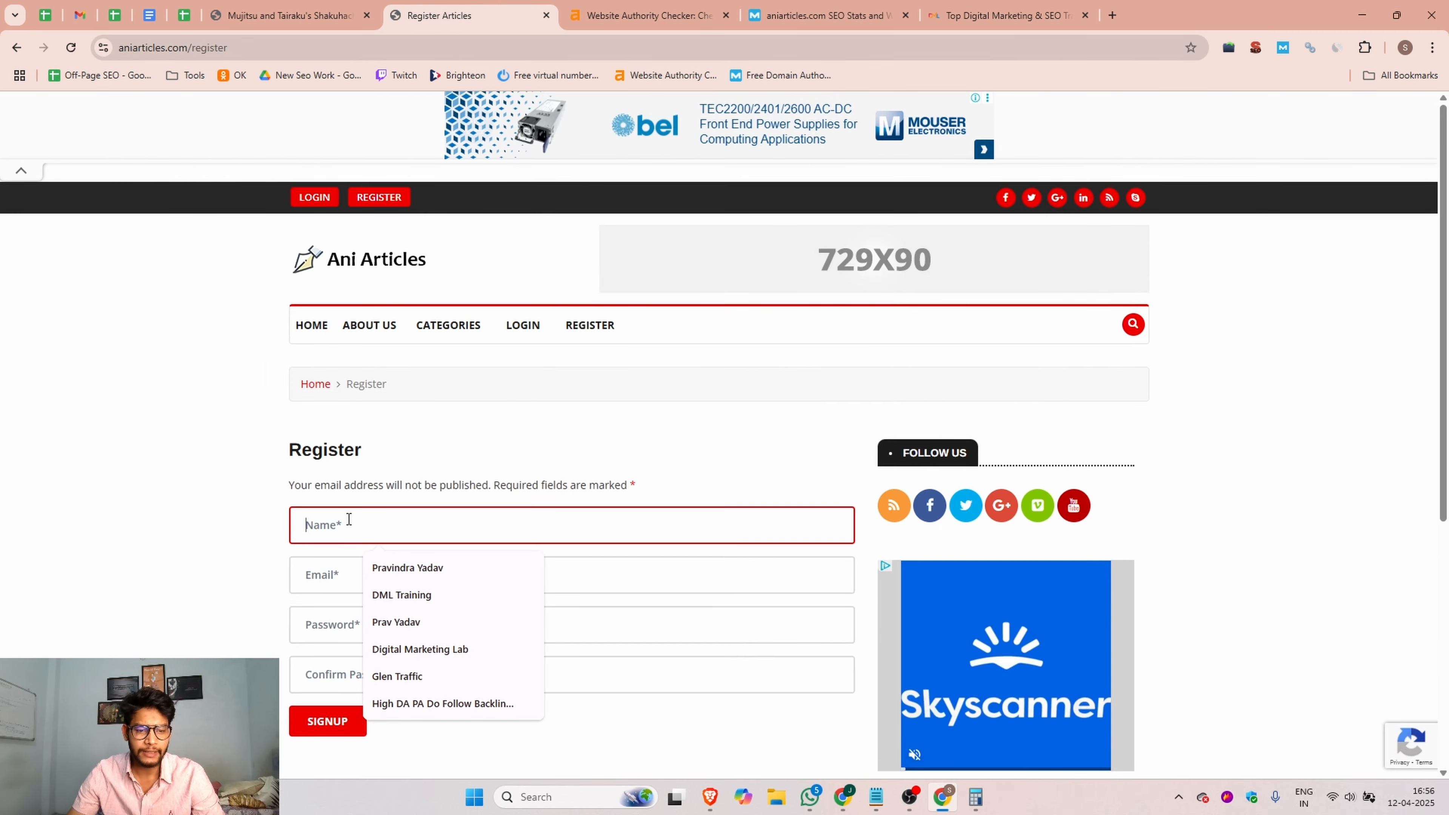
pyautogui.click(421, 596)
pyautogui.click(433, 583)
pyautogui.click(473, 625)
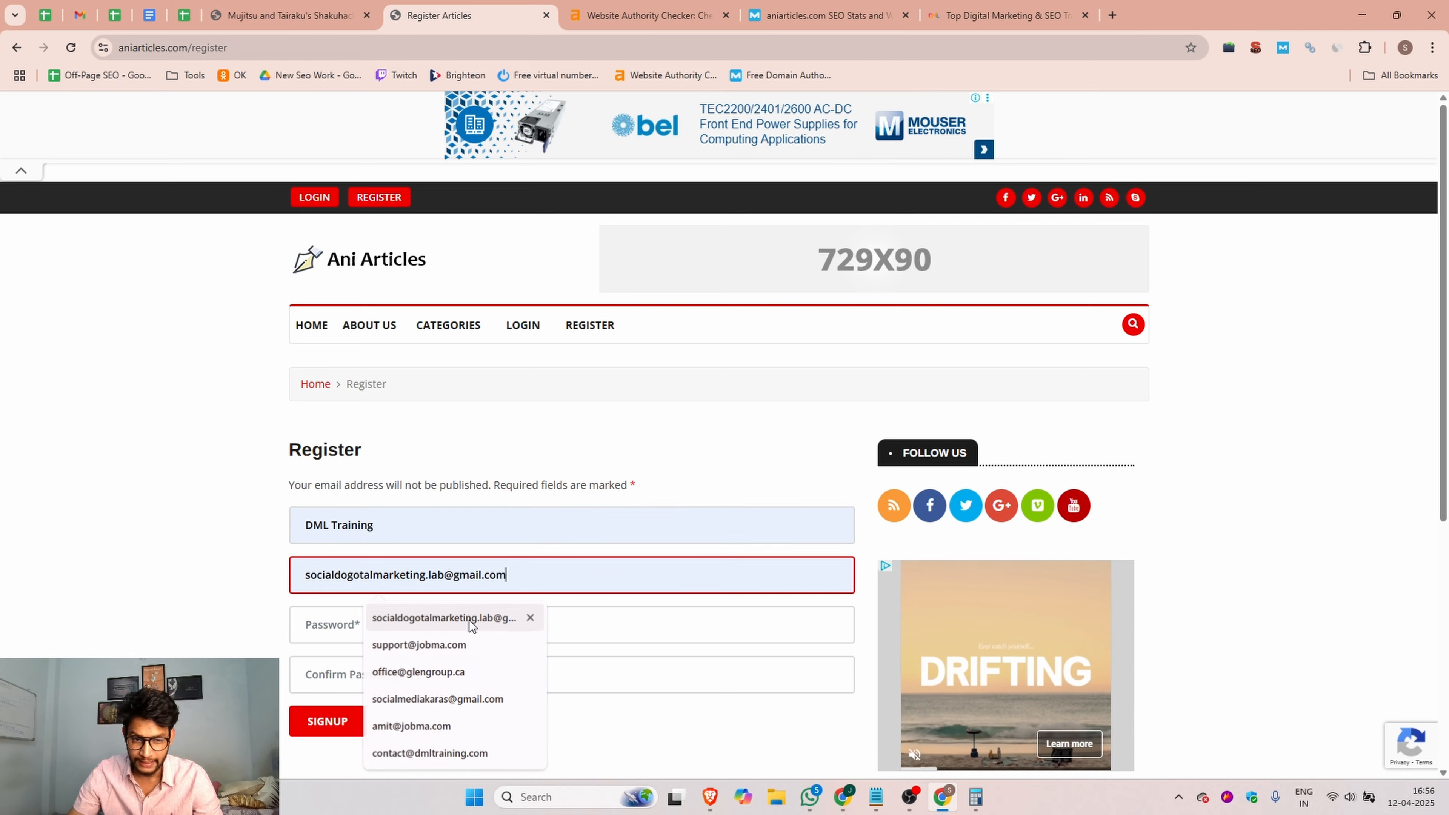
# Step: Fill both password fields with the suggested strong password and submit the Ani Articles signup
pyautogui.scroll(-5, 362, 521)
pyautogui.click(337, 230)
pyautogui.click(662, 365)
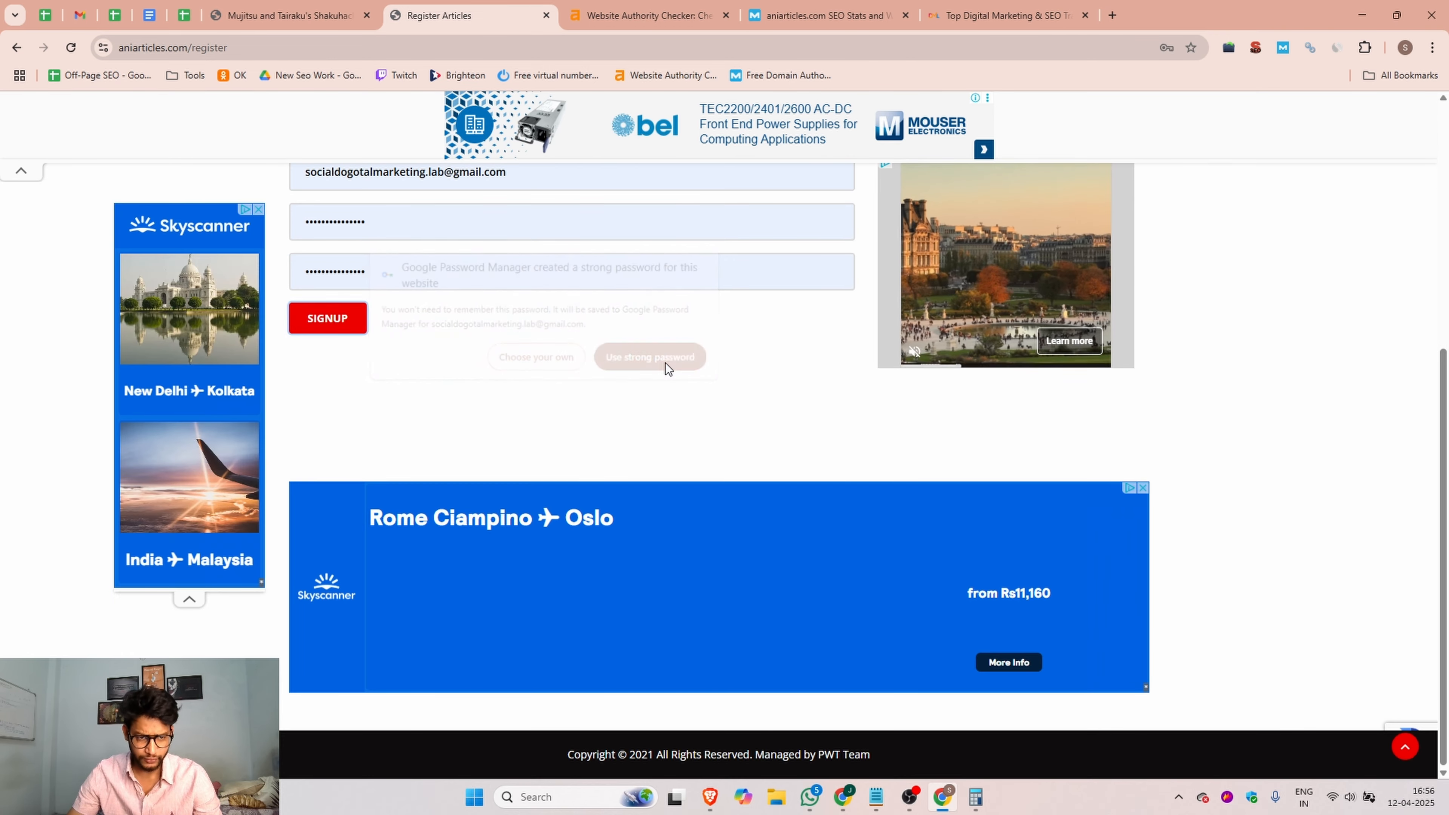
pyautogui.click(340, 324)
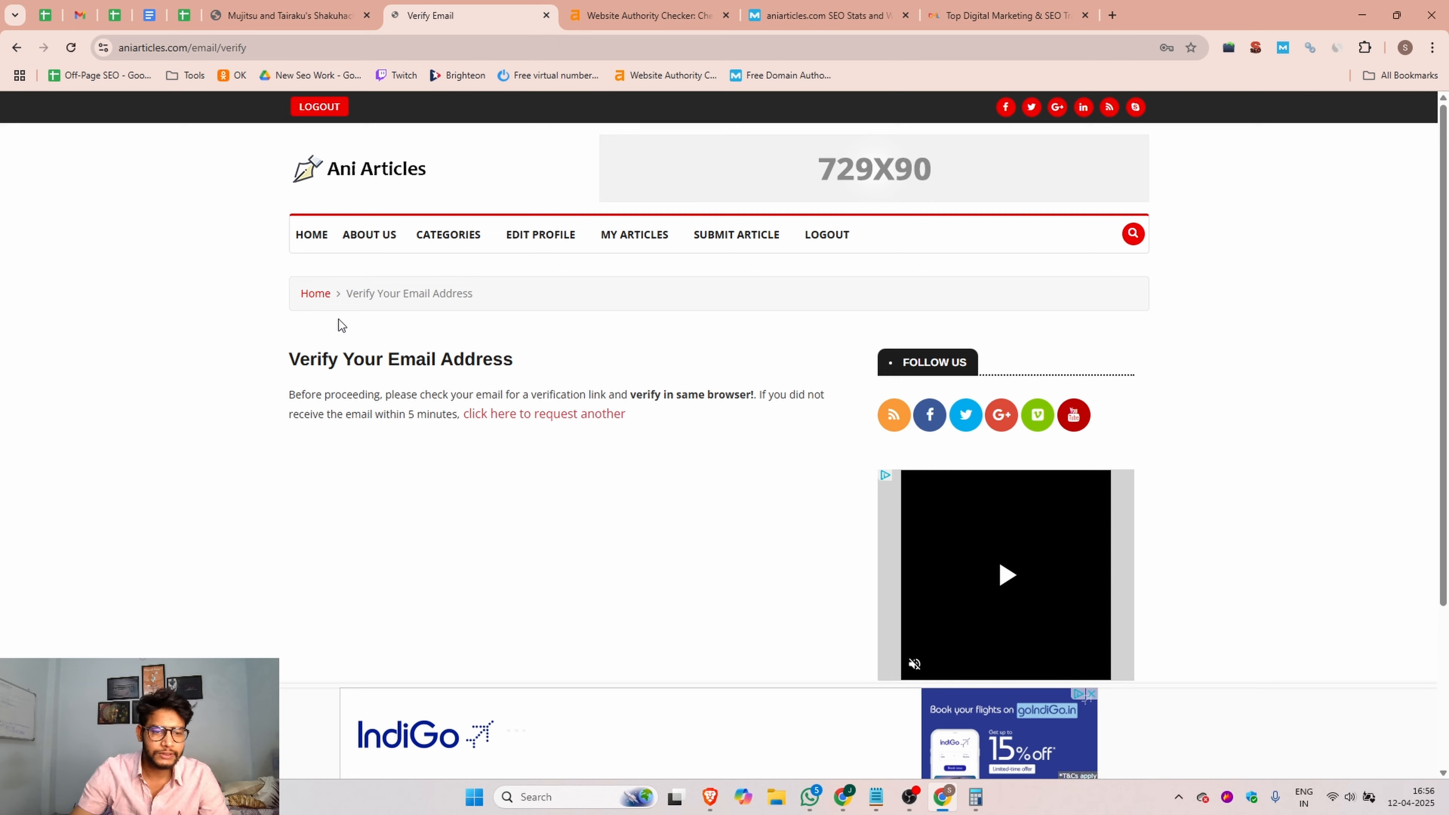
# Step: Read the e-mail verification instructions and check the refreshed Gmail inbox for the Ani Articles verification message
pyautogui.moveTo(526, 368); pyautogui.dragTo(250, 365)
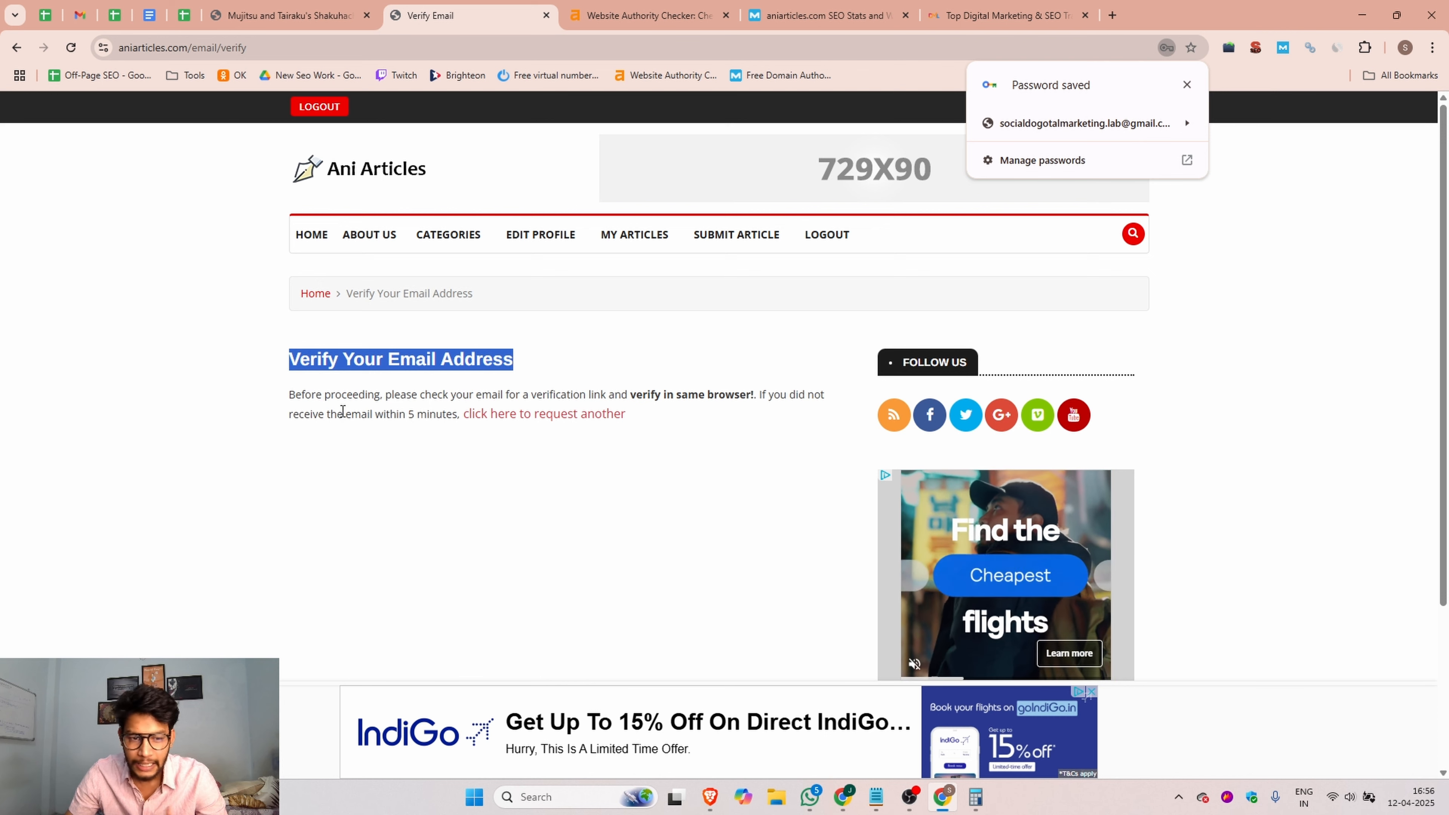
pyautogui.moveTo(408, 415); pyautogui.dragTo(456, 419)
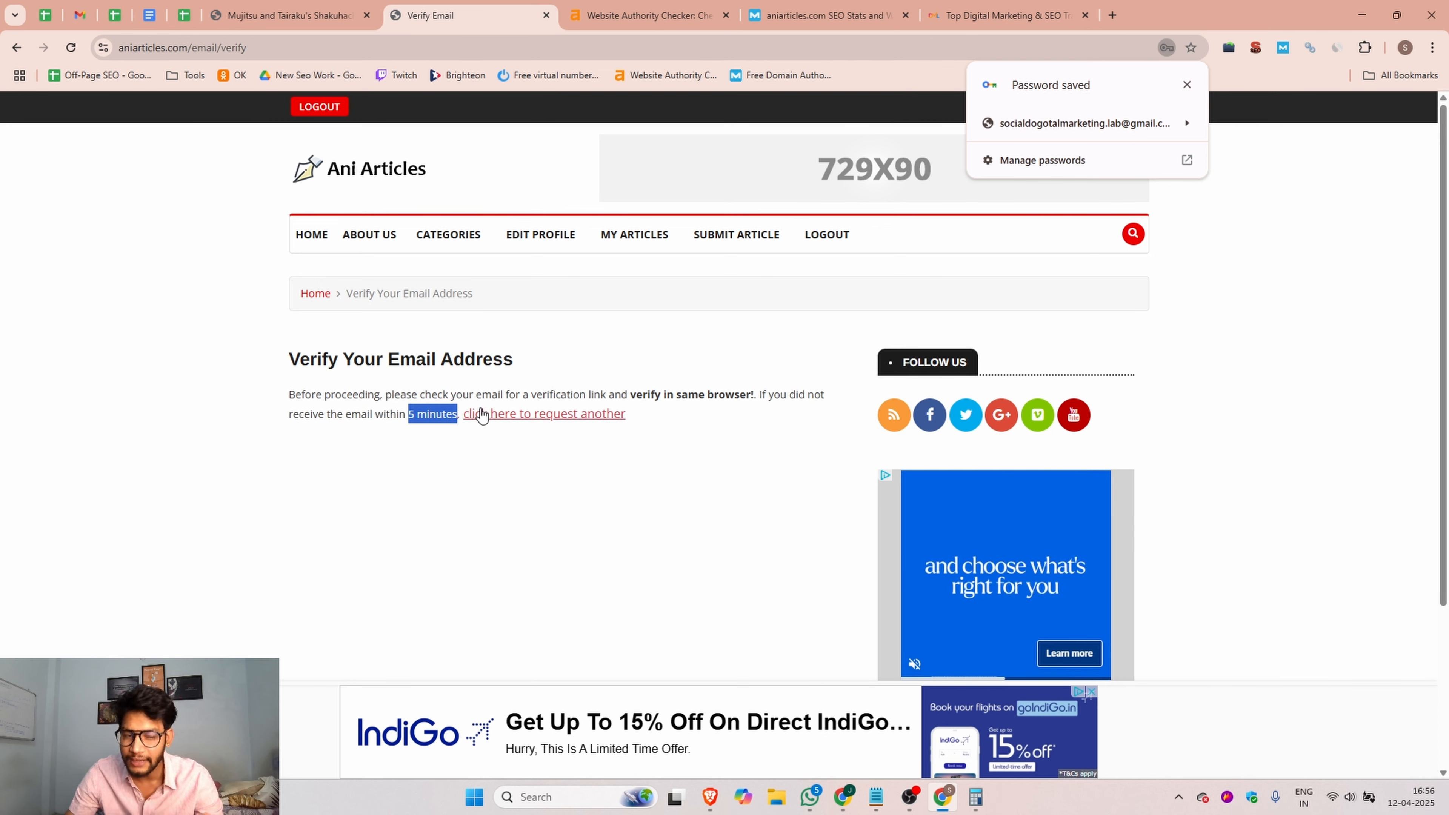
pyautogui.click(78, 8)
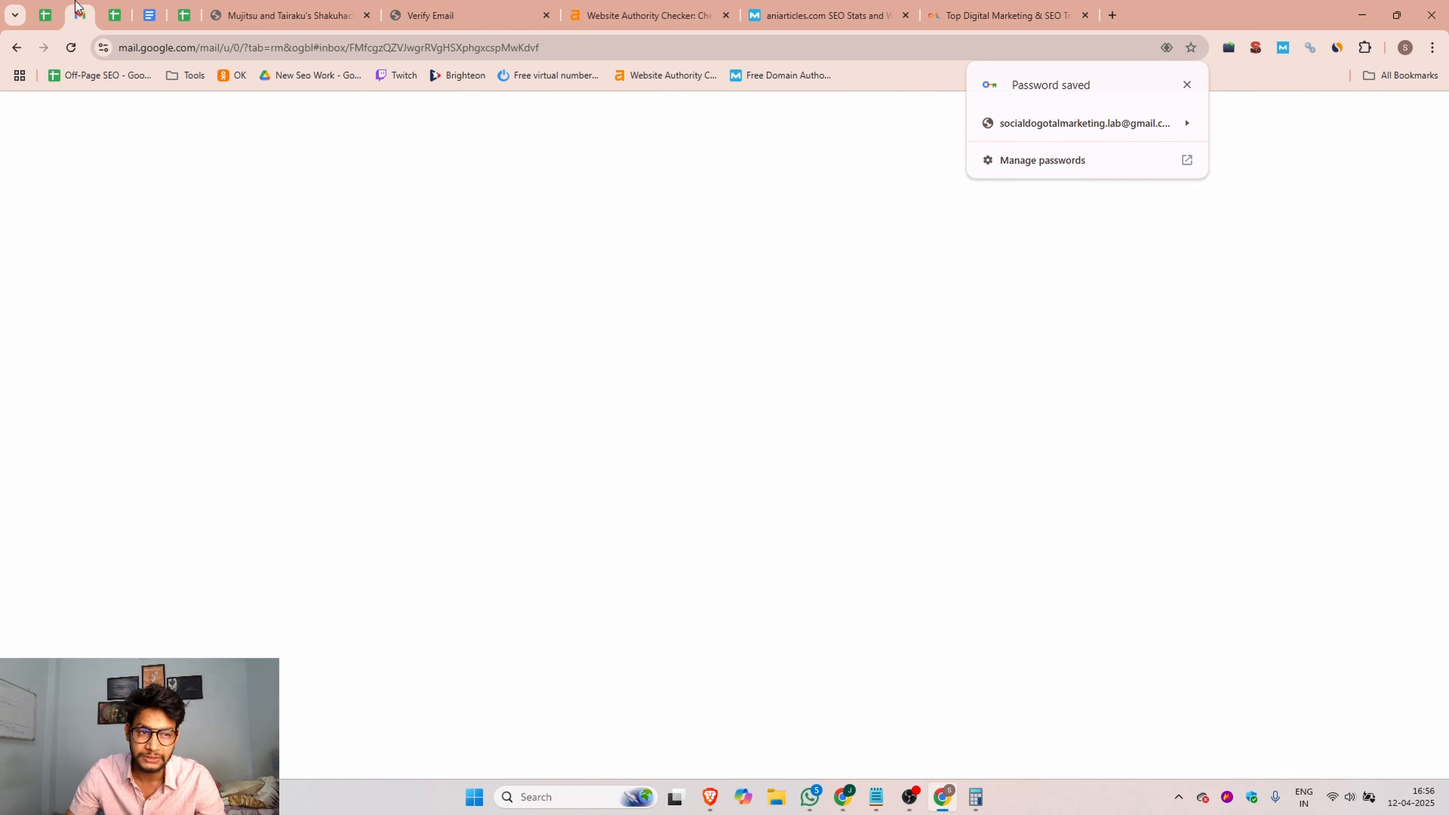
pyautogui.click(843, 797)
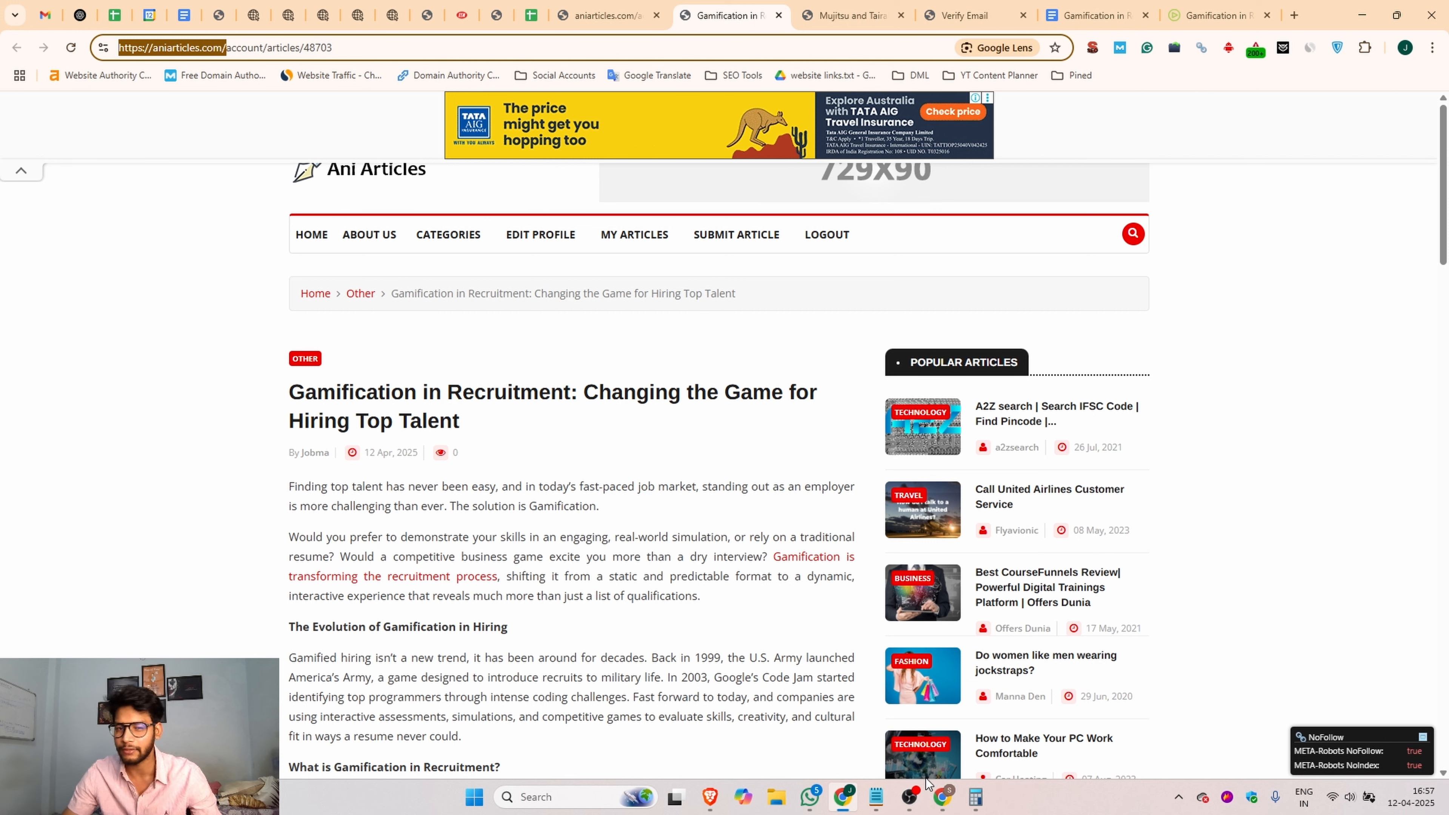
pyautogui.click(943, 805)
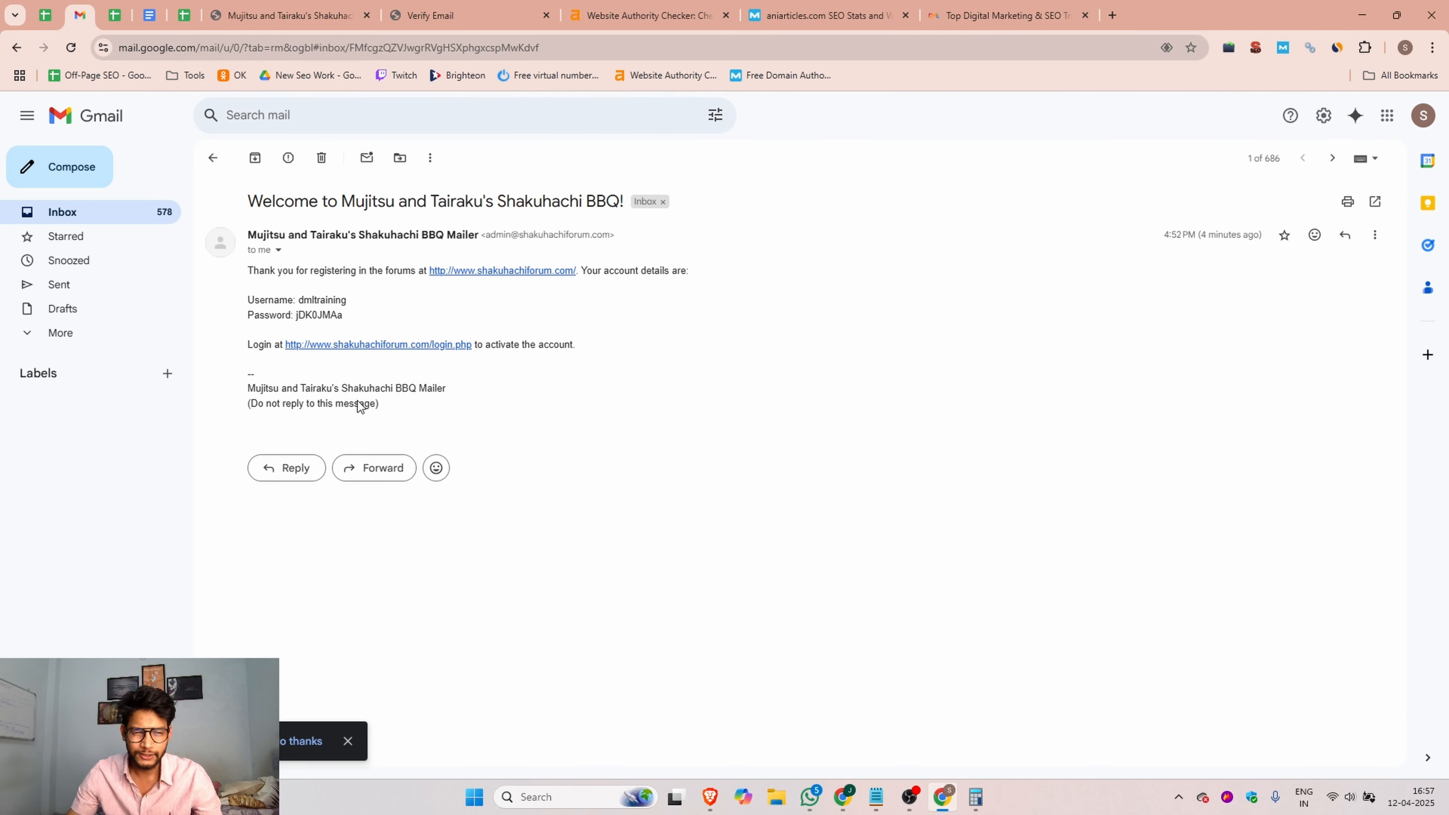
pyautogui.click(85, 214)
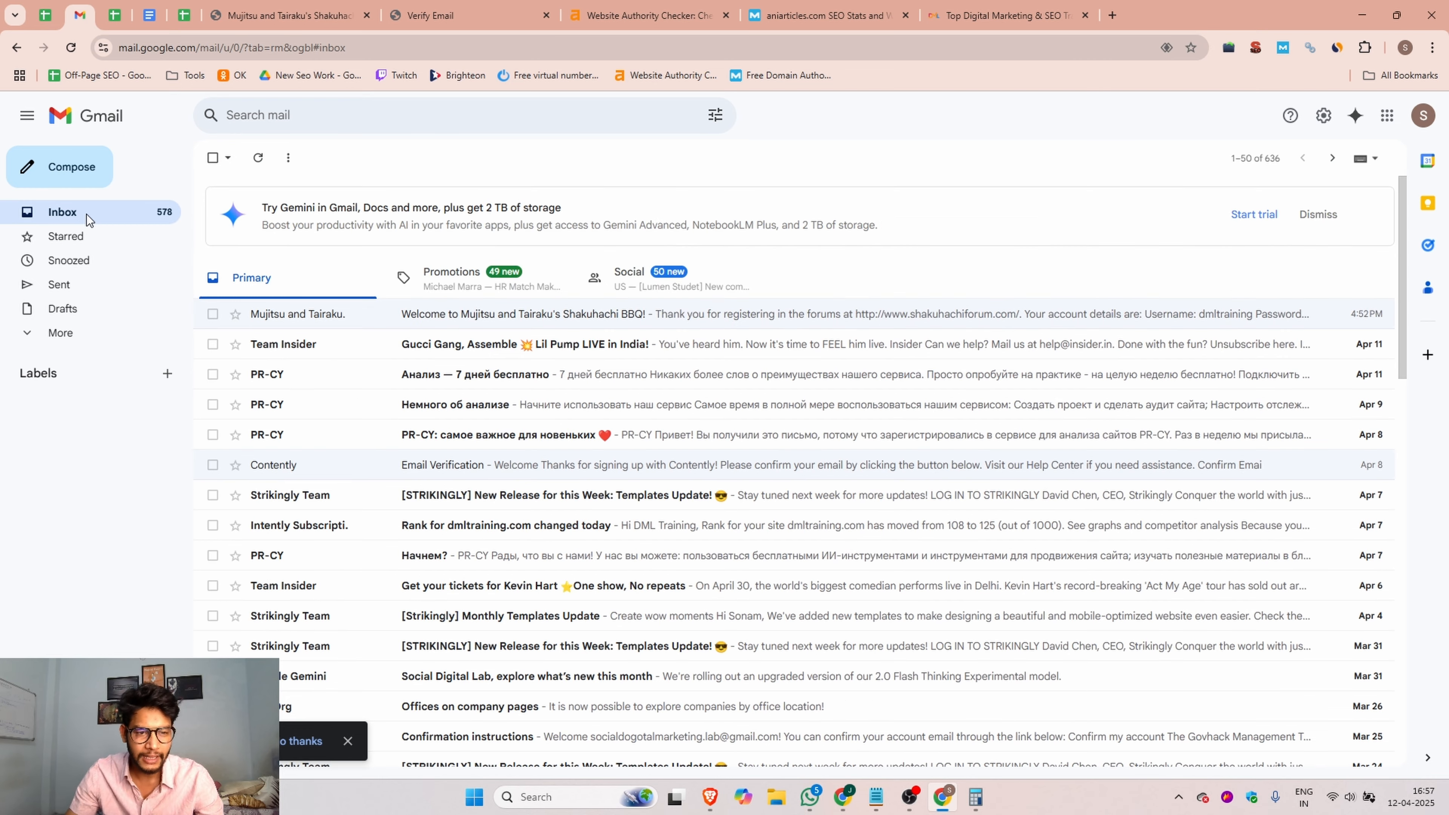
pyautogui.click(259, 160)
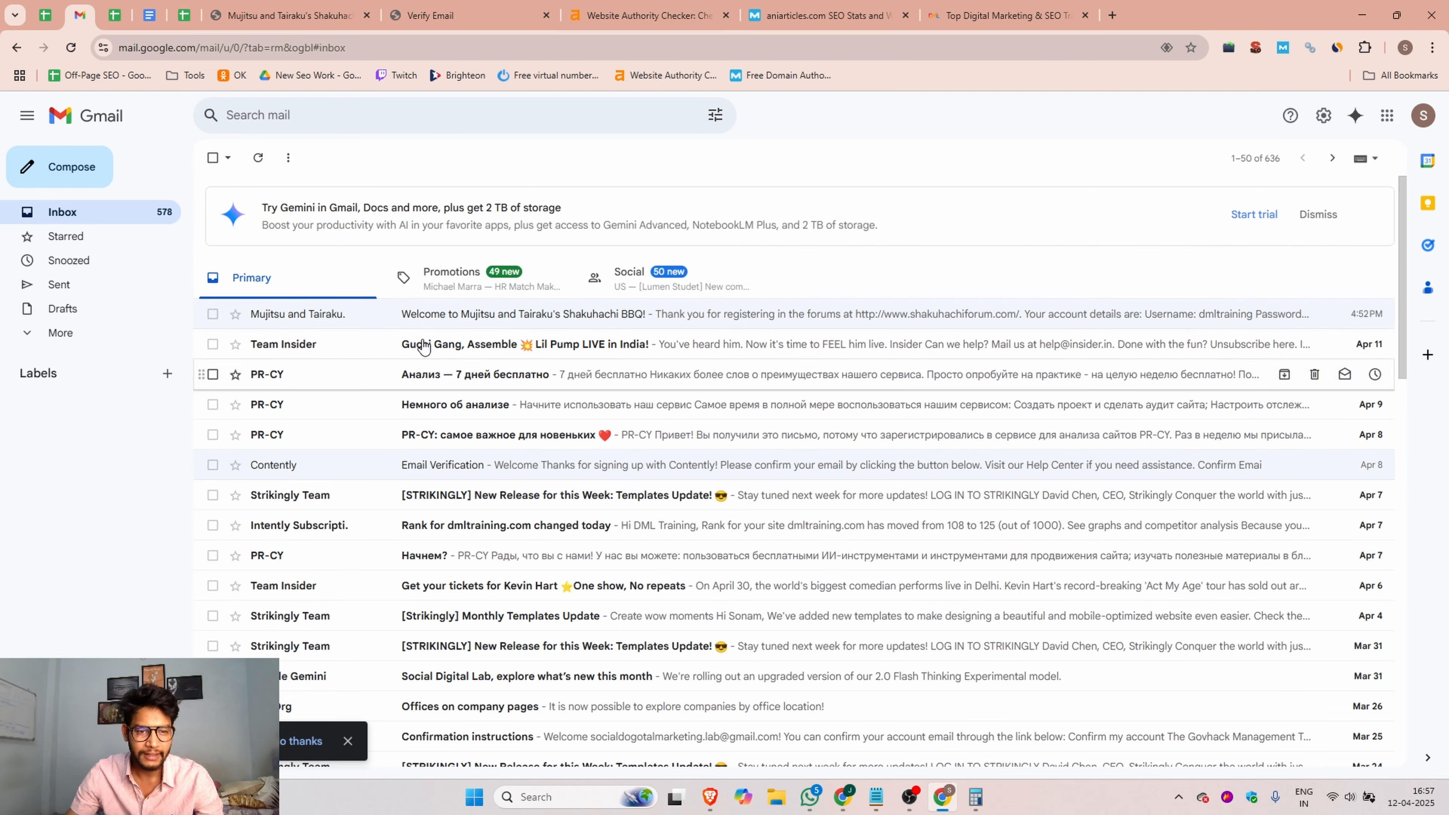
# Step: Switch to the other Chrome profile's Gmail inbox and open the Verify Email Address message from Ani Articles
pyautogui.click(843, 797)
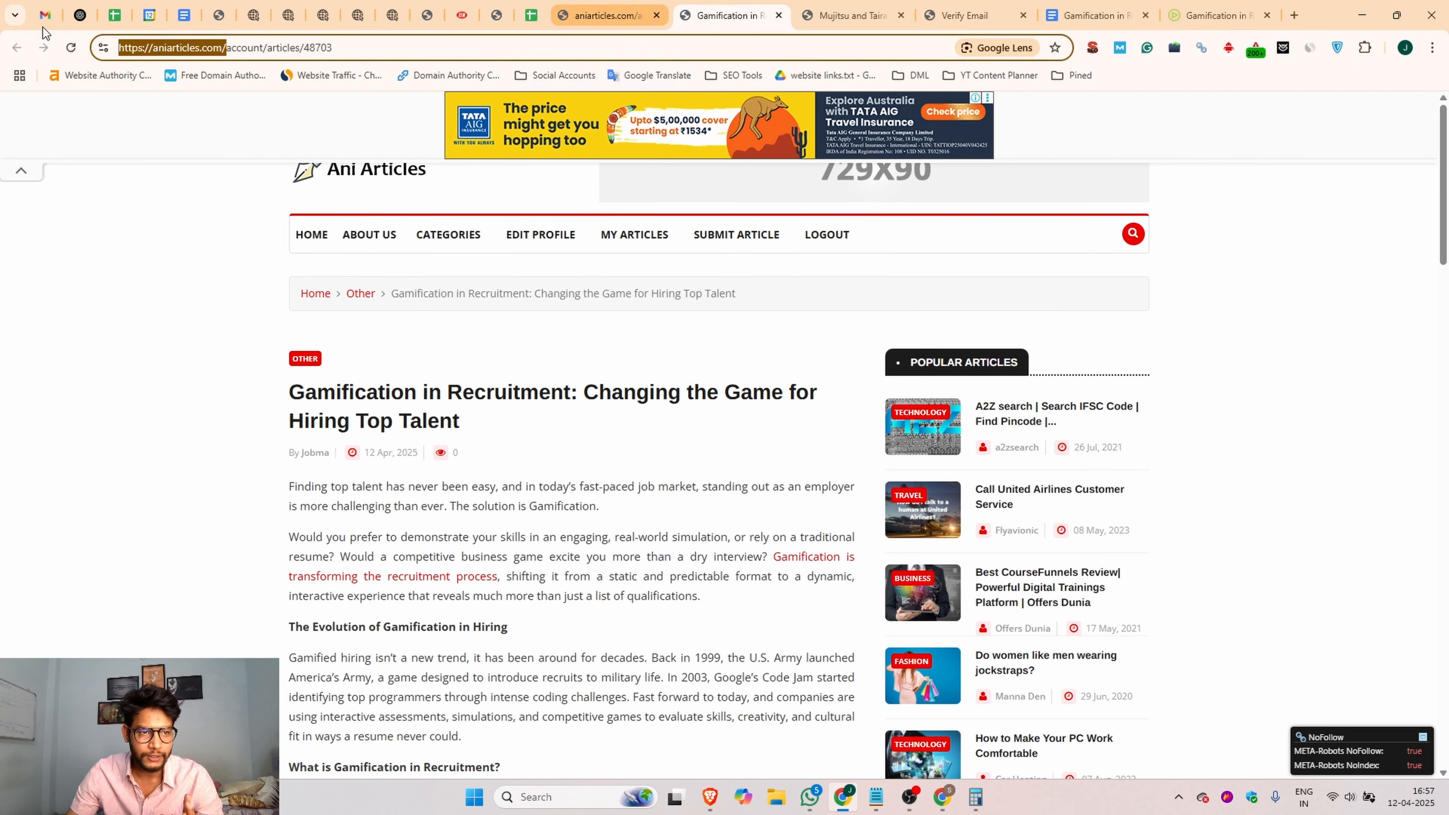
pyautogui.click(45, 15)
pyautogui.click(213, 157)
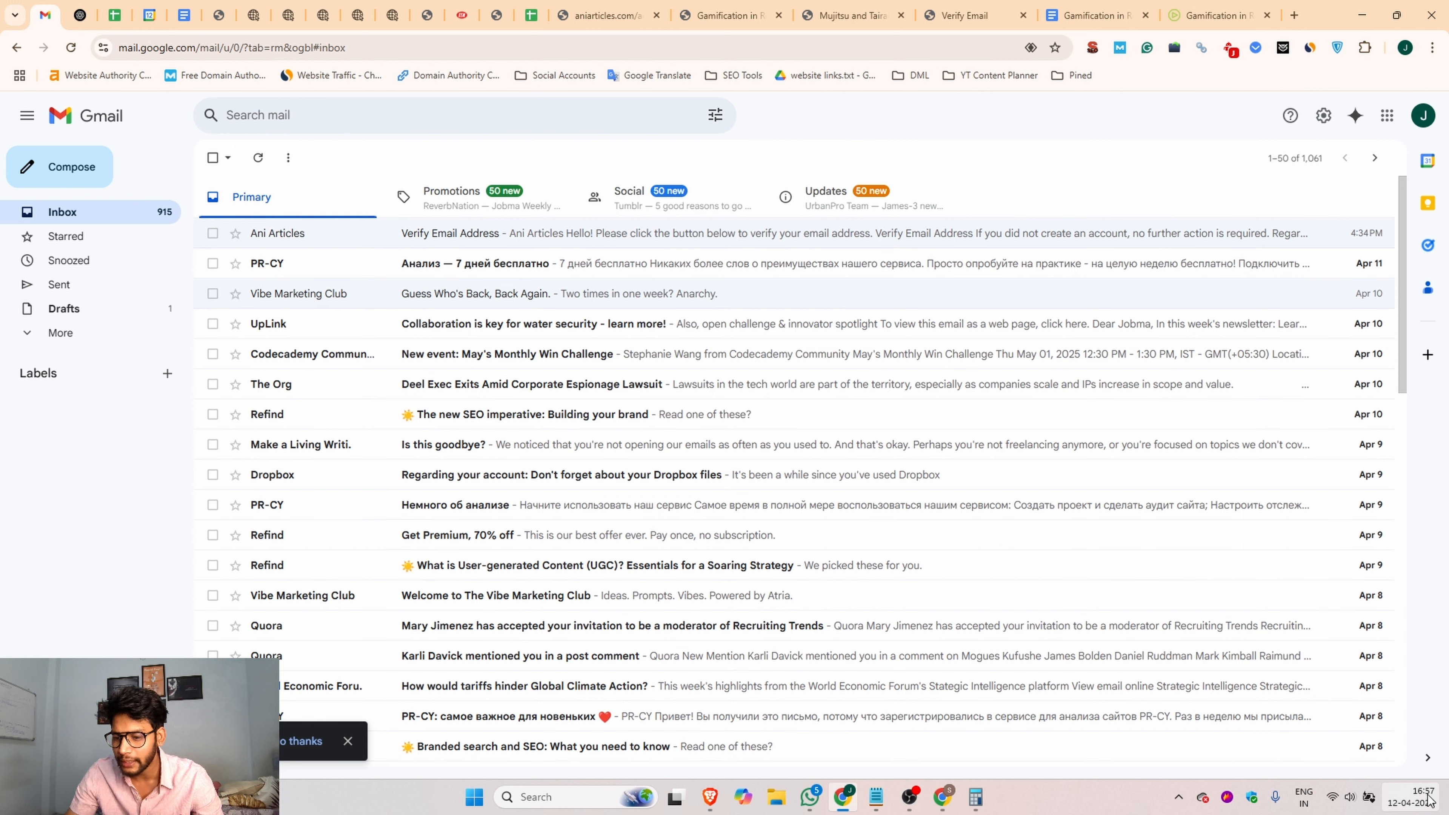
pyautogui.click(619, 235)
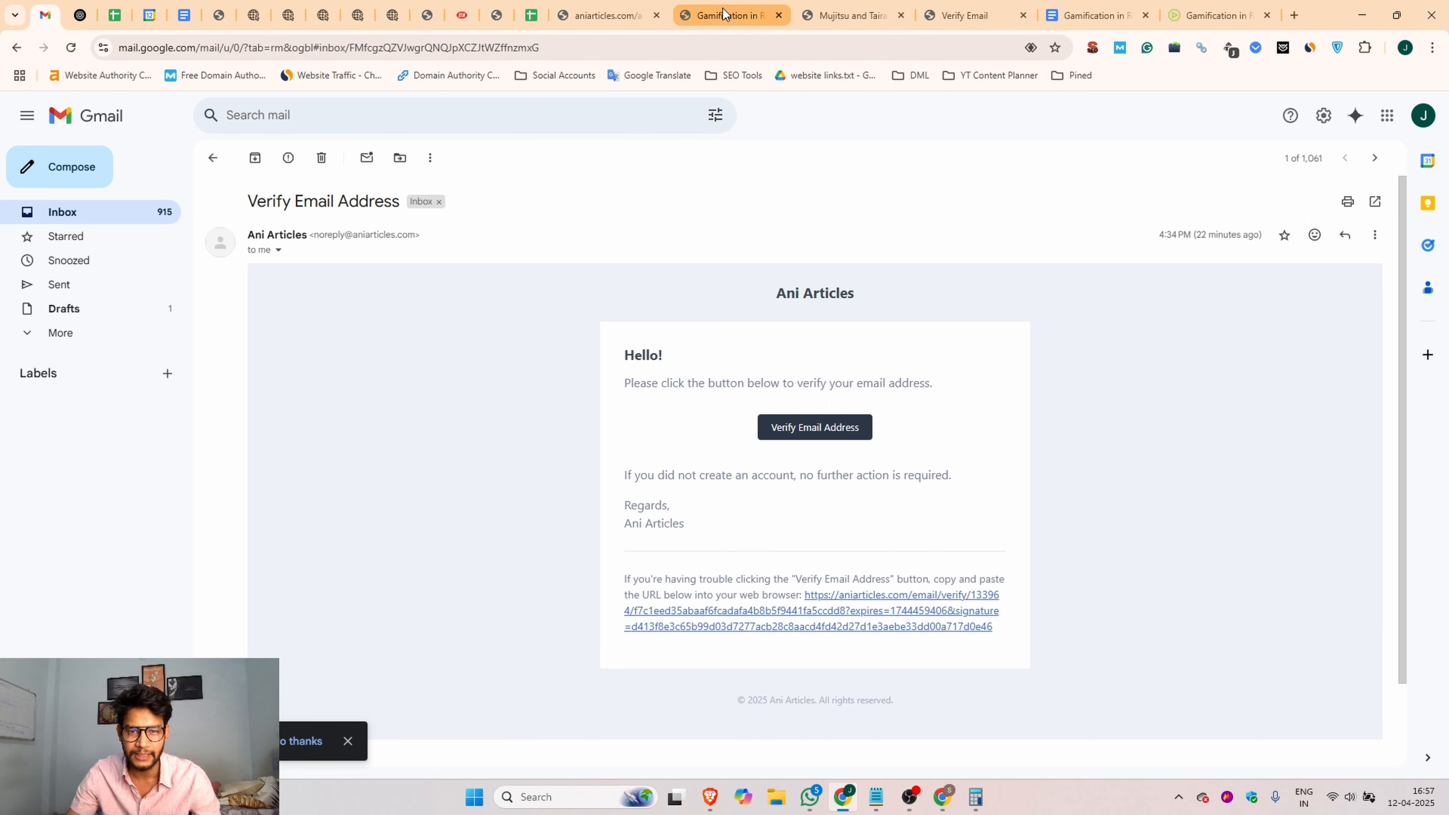
# Step: Return to the published Gamification in Recruitment article on Ani Articles and go to the site's homepage
pyautogui.click(758, 15)
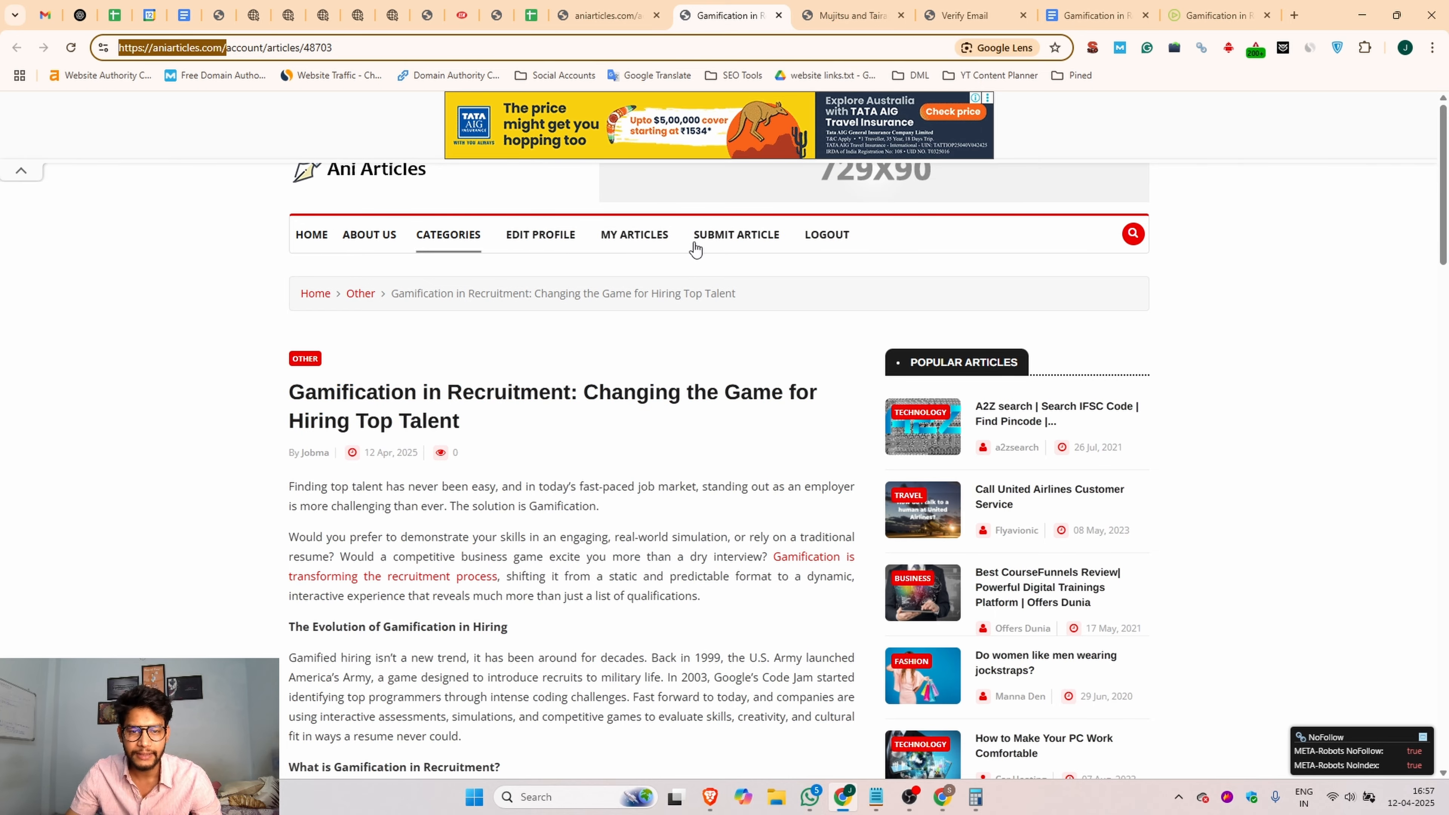
pyautogui.click(870, 12)
pyautogui.click(744, 13)
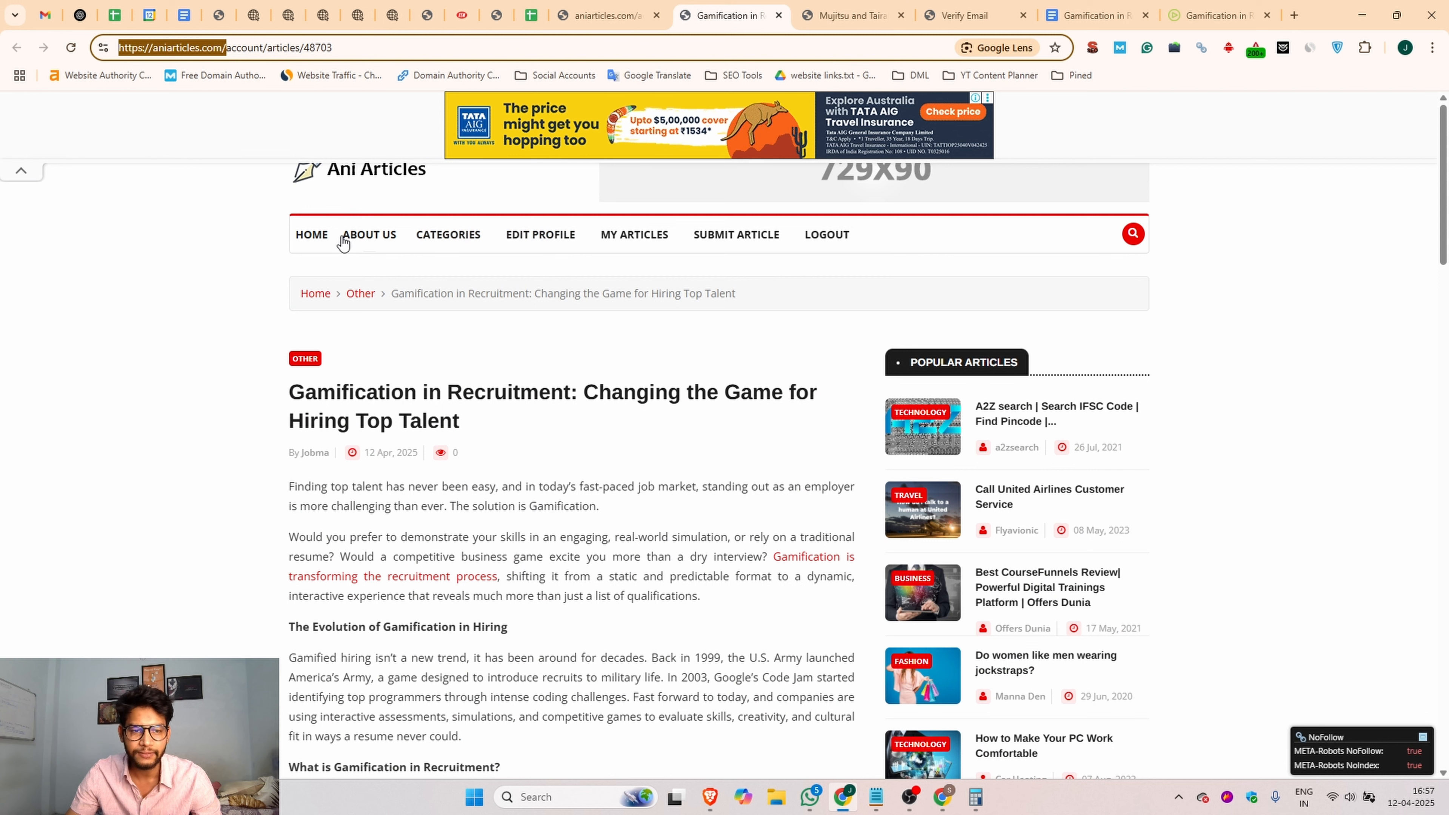
pyautogui.click(314, 234)
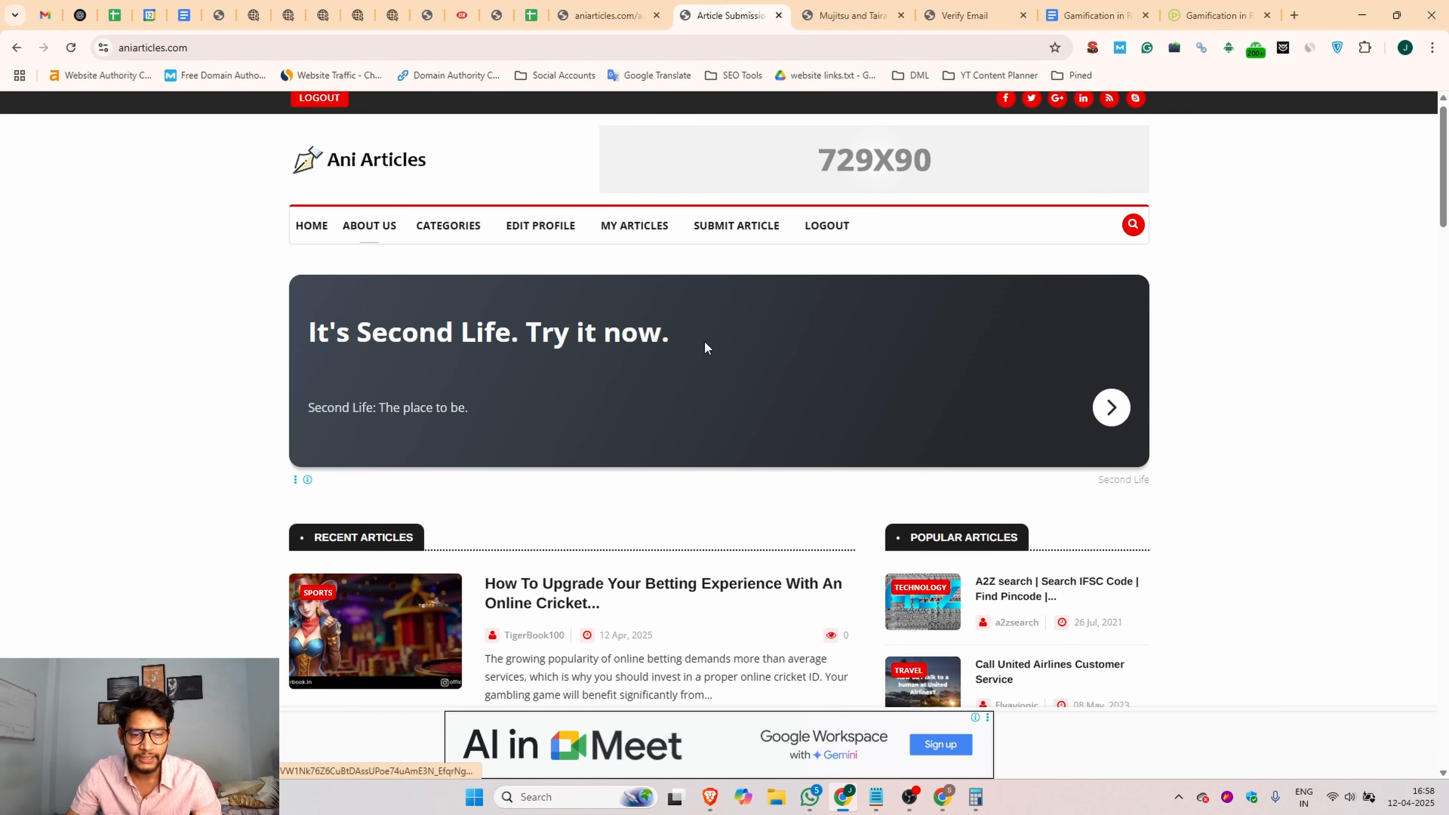
pyautogui.scroll(-5, 713, 346)
pyautogui.scroll(5, 713, 347)
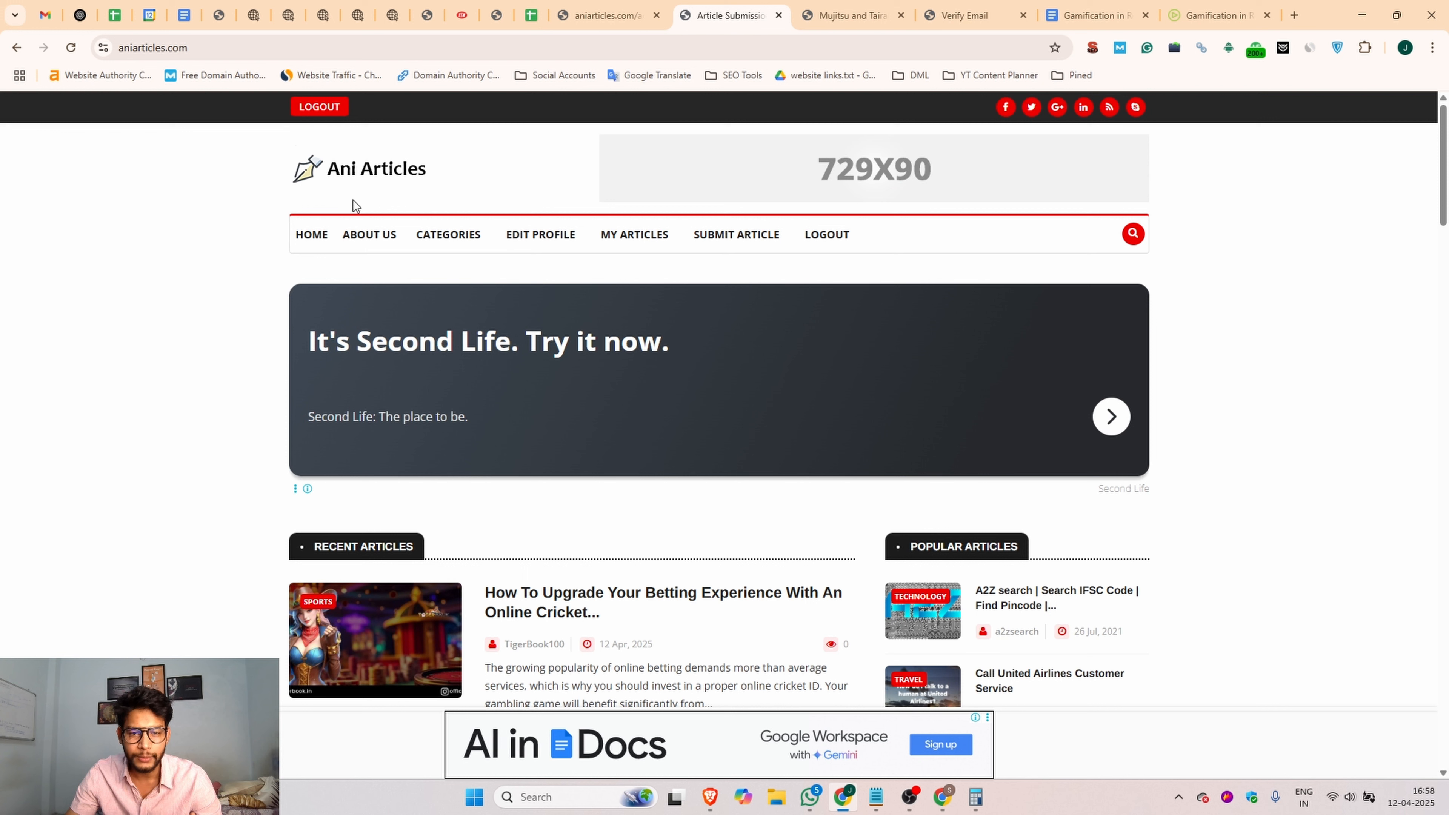
# Step: Log out of the Ani Articles account and log back in through the login form
pyautogui.click(821, 235)
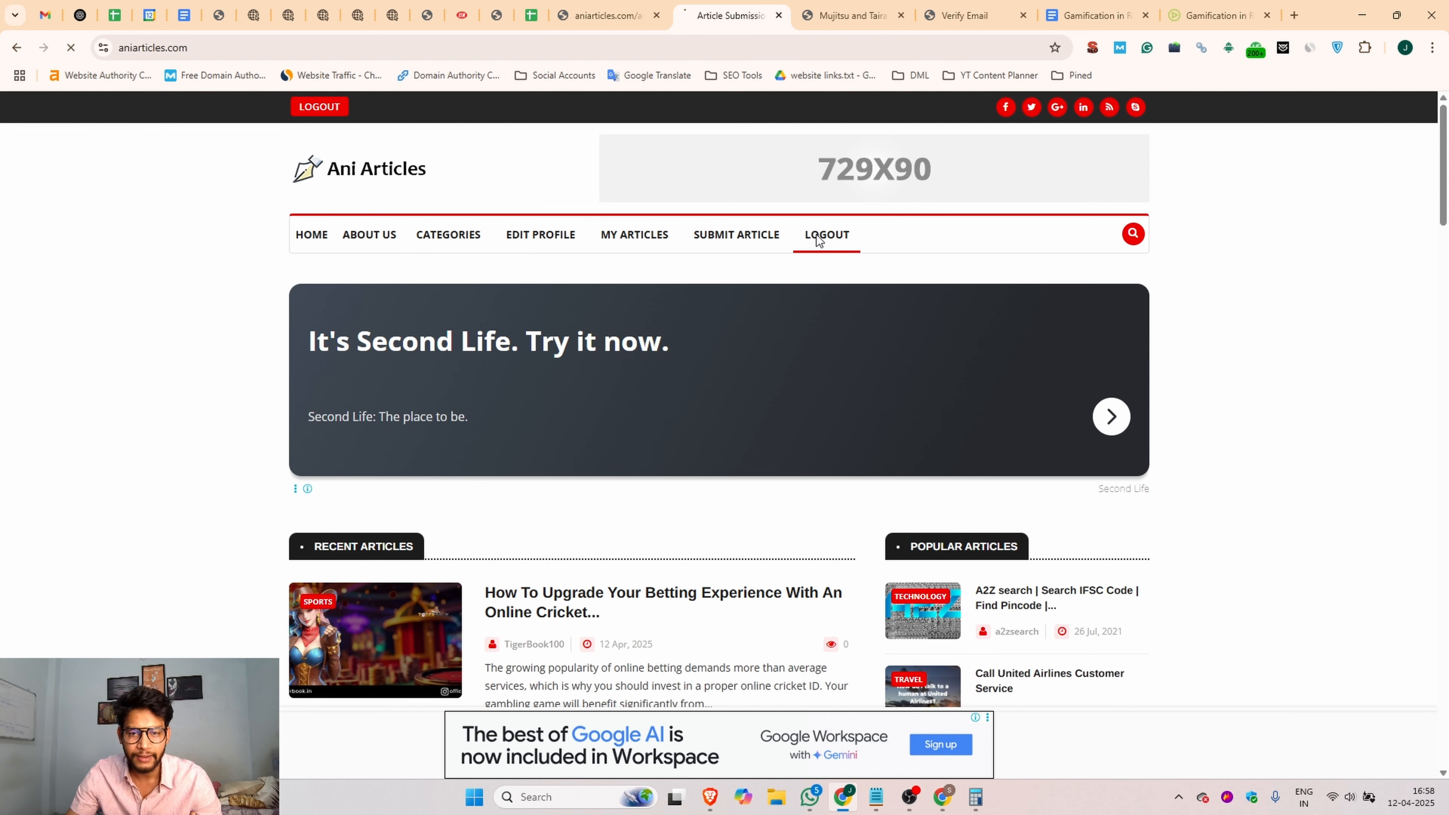
pyautogui.click(506, 239)
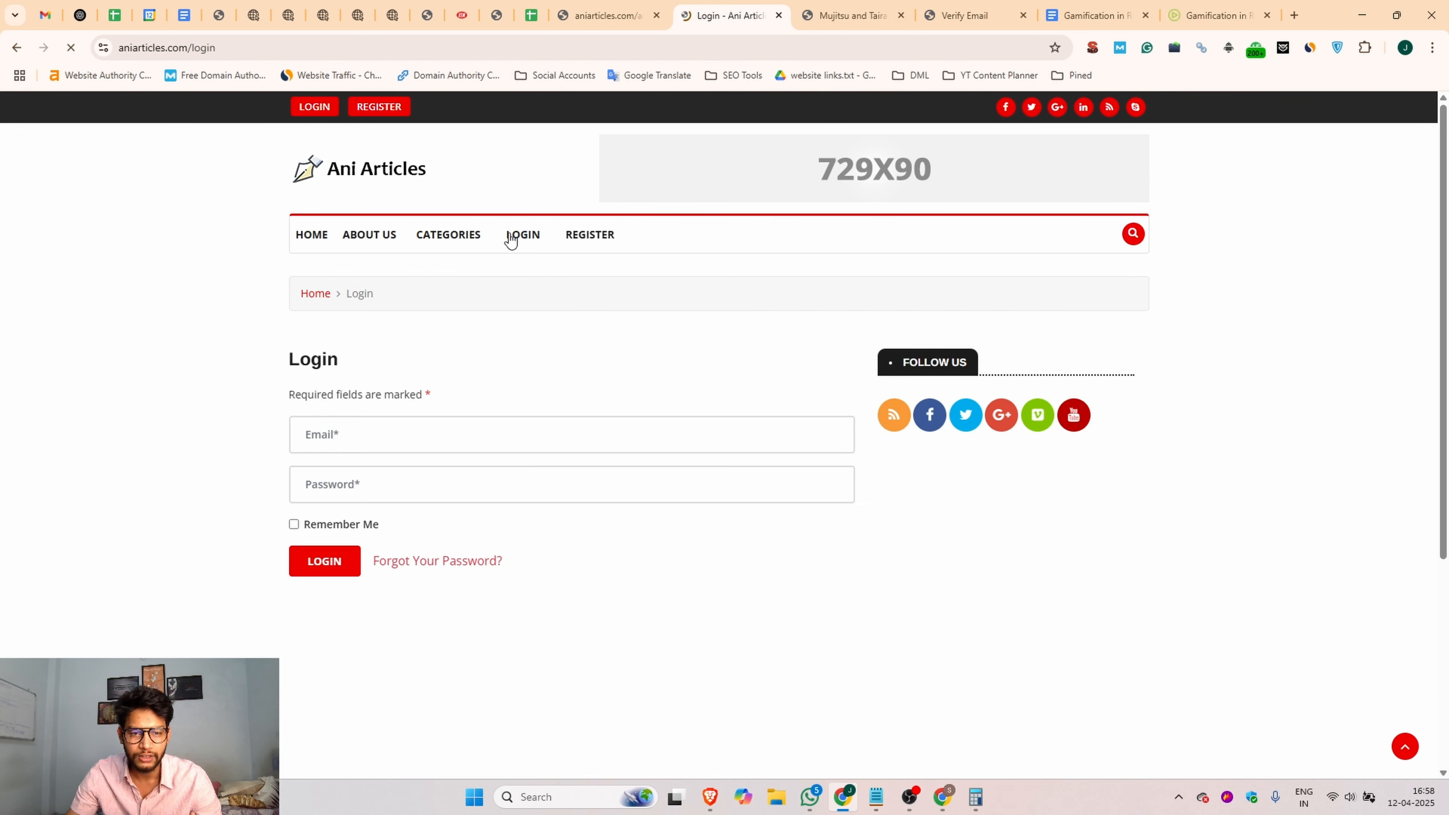
pyautogui.click(336, 561)
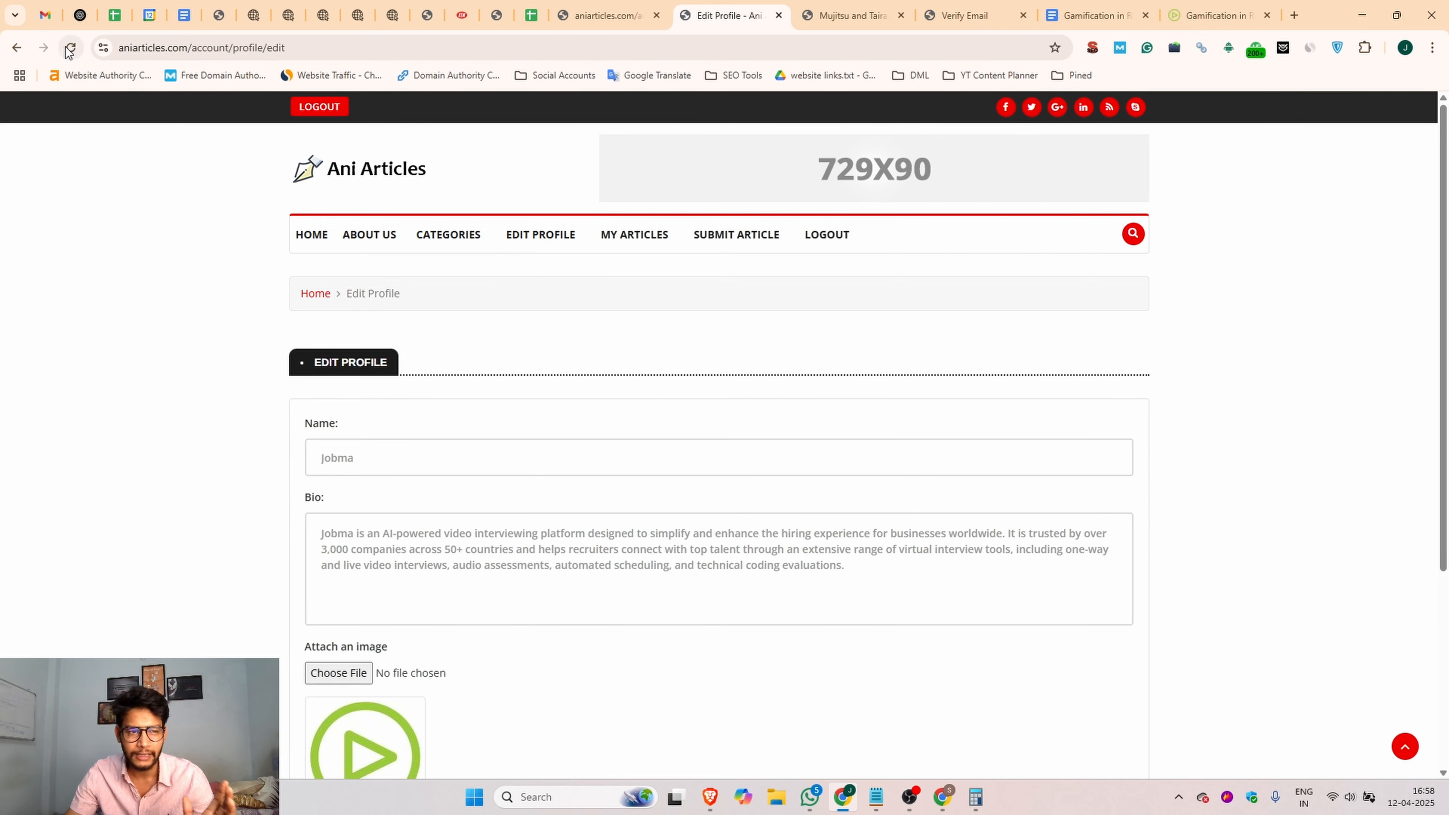
# Step: Review the name, bio and image fields on the Ani Articles Edit Profile page
pyautogui.click(362, 465)
pyautogui.moveTo(371, 461); pyautogui.dragTo(296, 465)
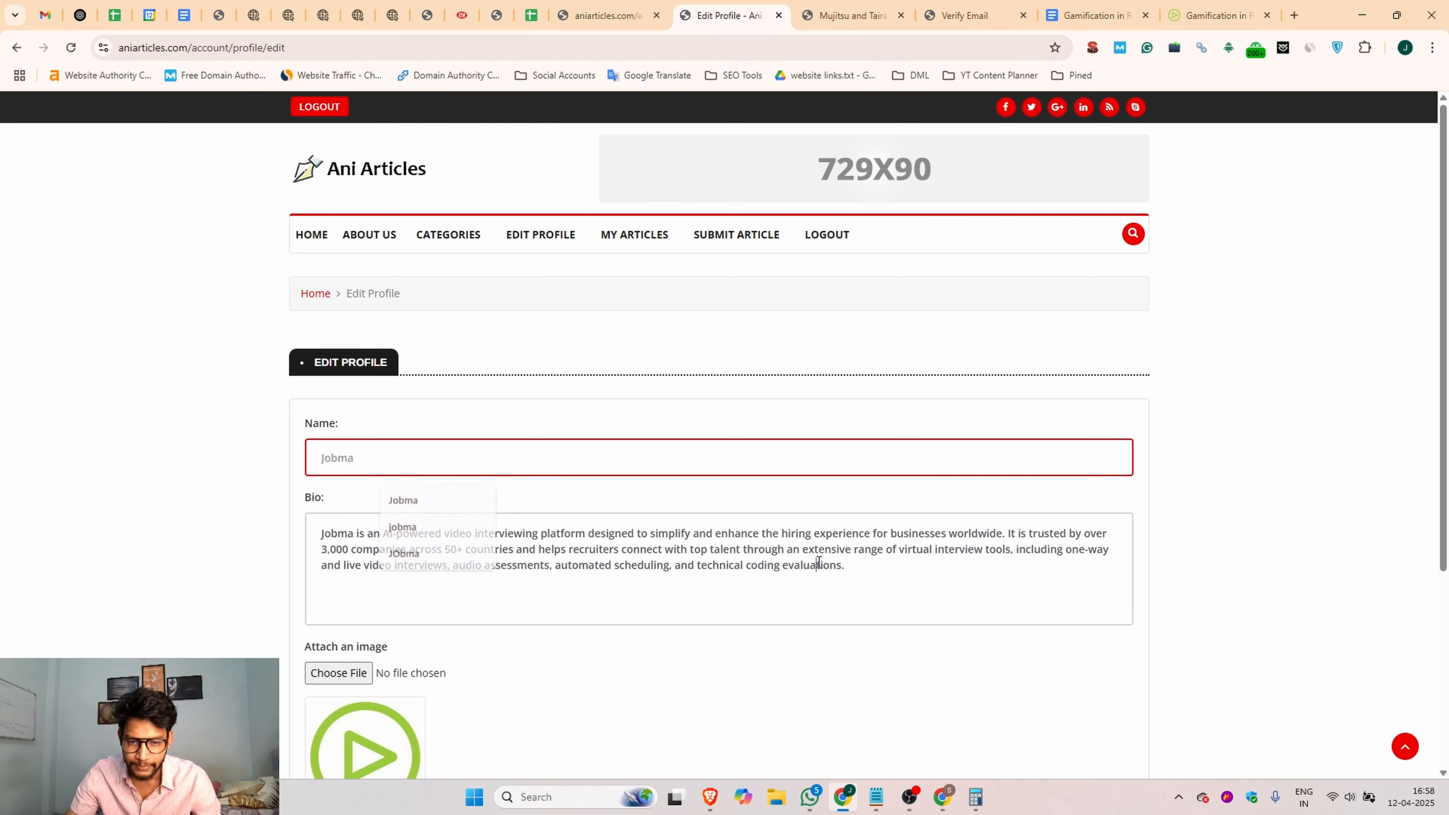
pyautogui.moveTo(847, 565); pyautogui.dragTo(340, 537)
pyautogui.scroll(-5, 395, 492)
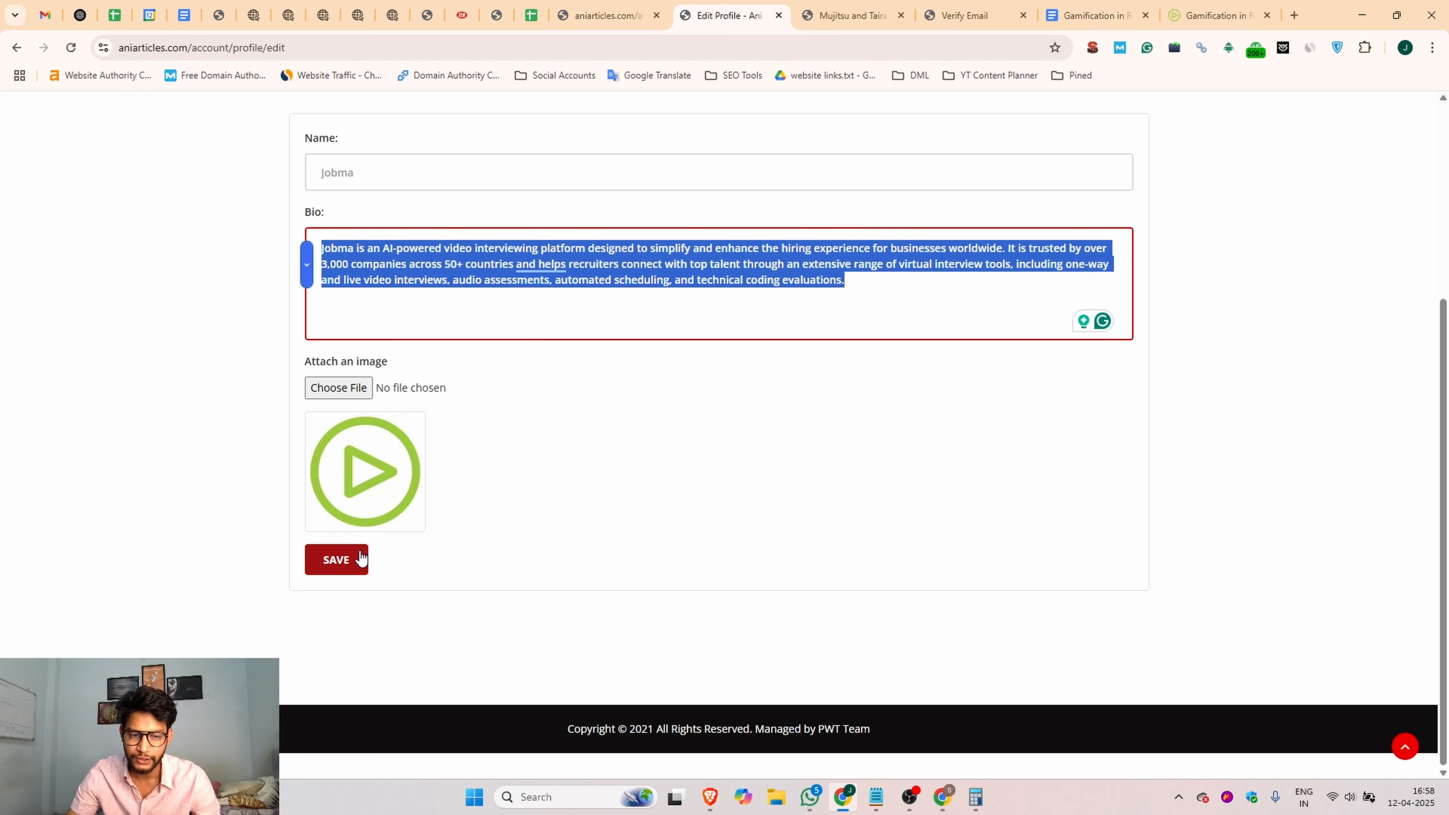
pyautogui.scroll(5, 636, 401)
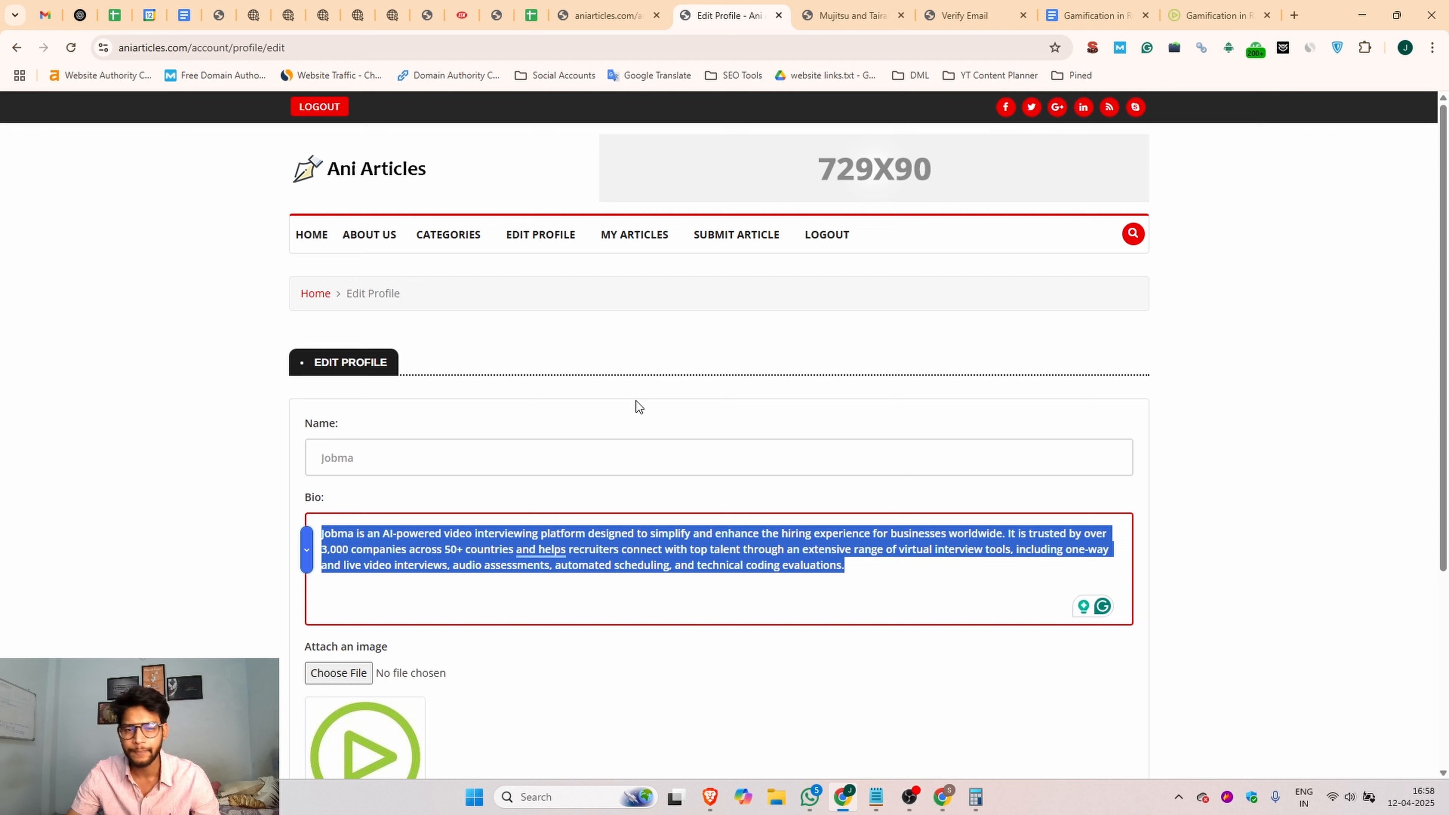
# Step: Open the Submit Article form and read the notice on content requirements and approval time
pyautogui.click(735, 247)
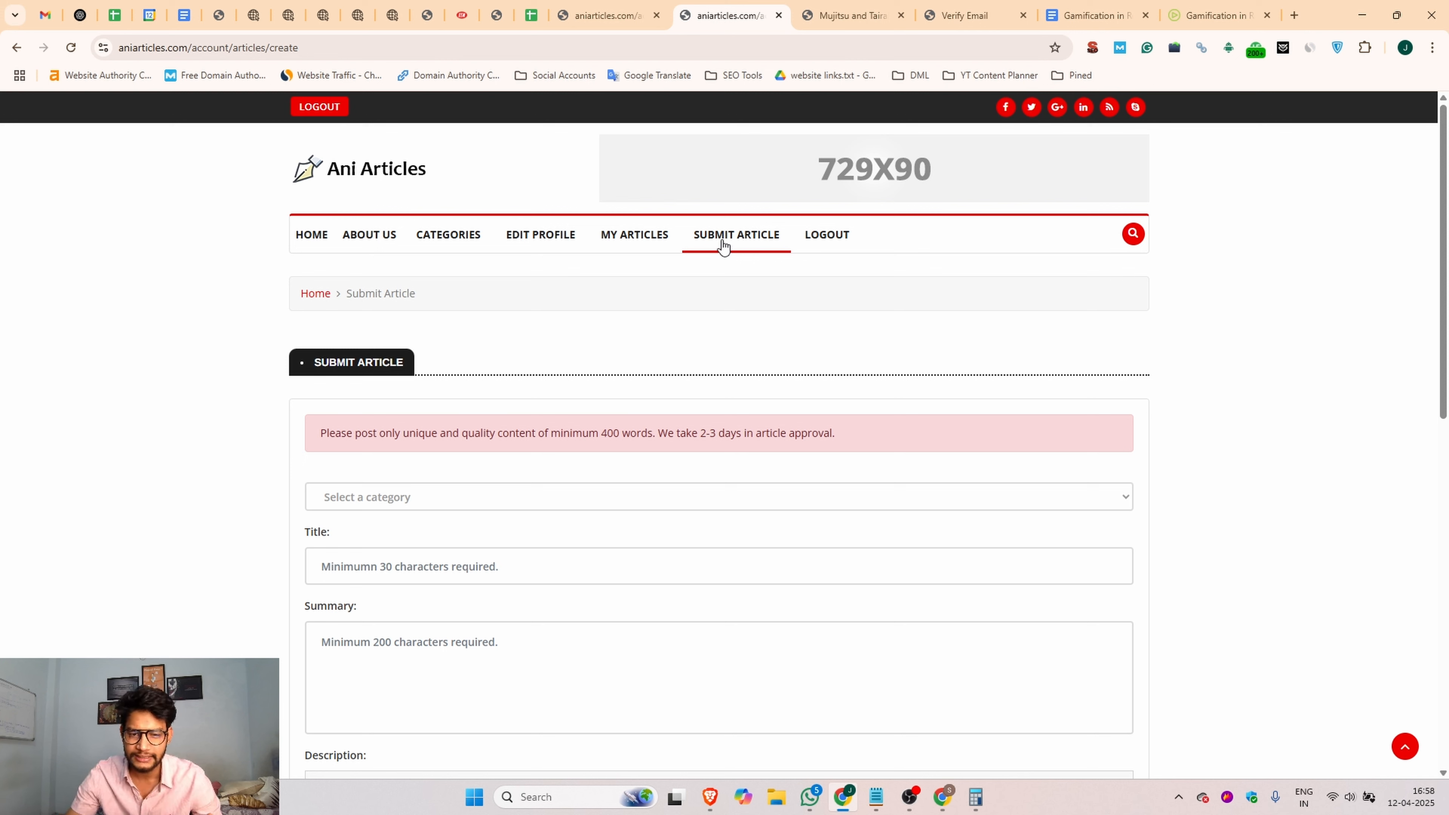
pyautogui.moveTo(850, 443); pyautogui.dragTo(295, 445)
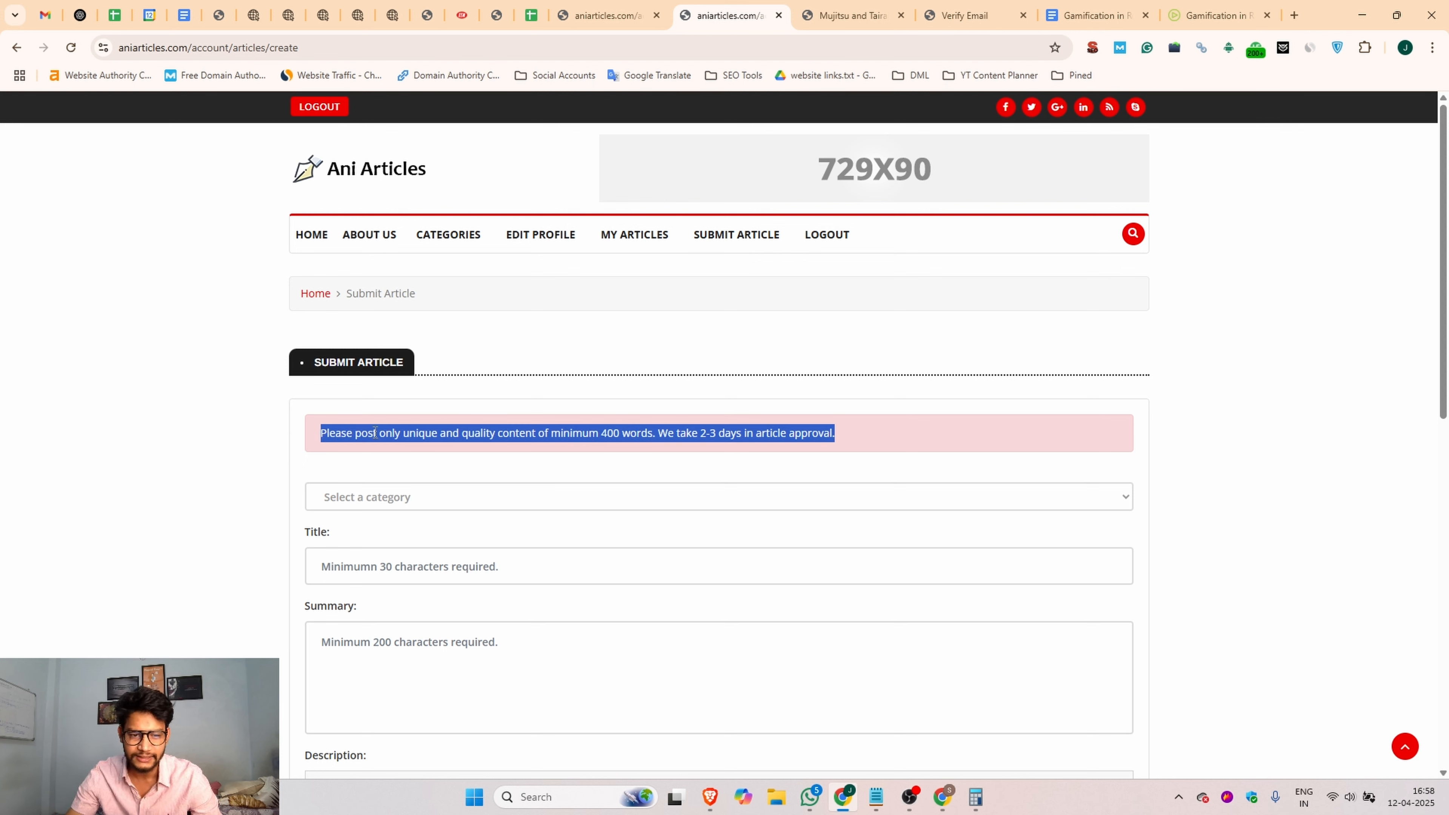
pyautogui.click(406, 438)
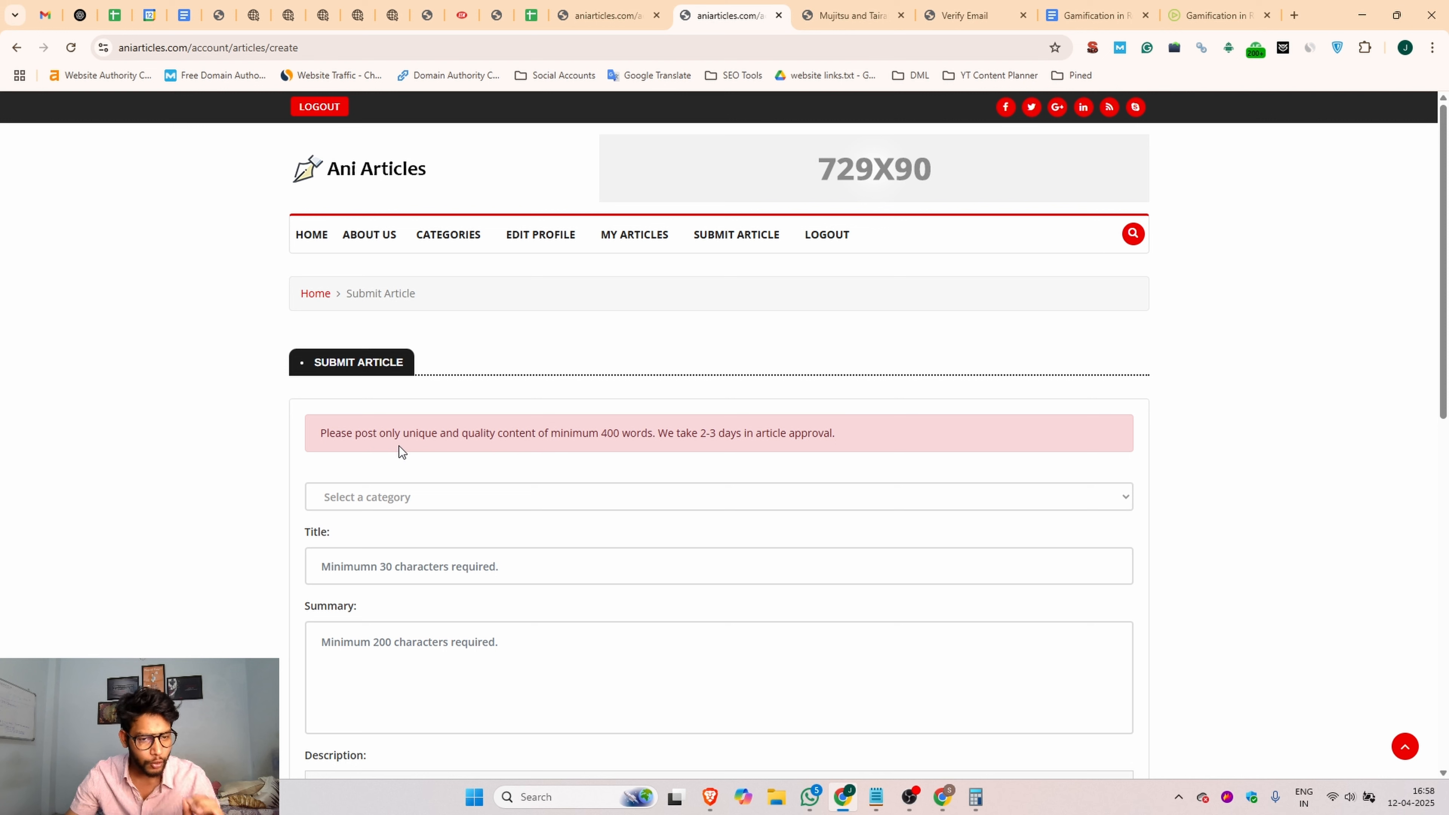
pyautogui.moveTo(600, 437); pyautogui.dragTo(677, 436)
pyautogui.click(567, 438)
pyautogui.click(728, 431)
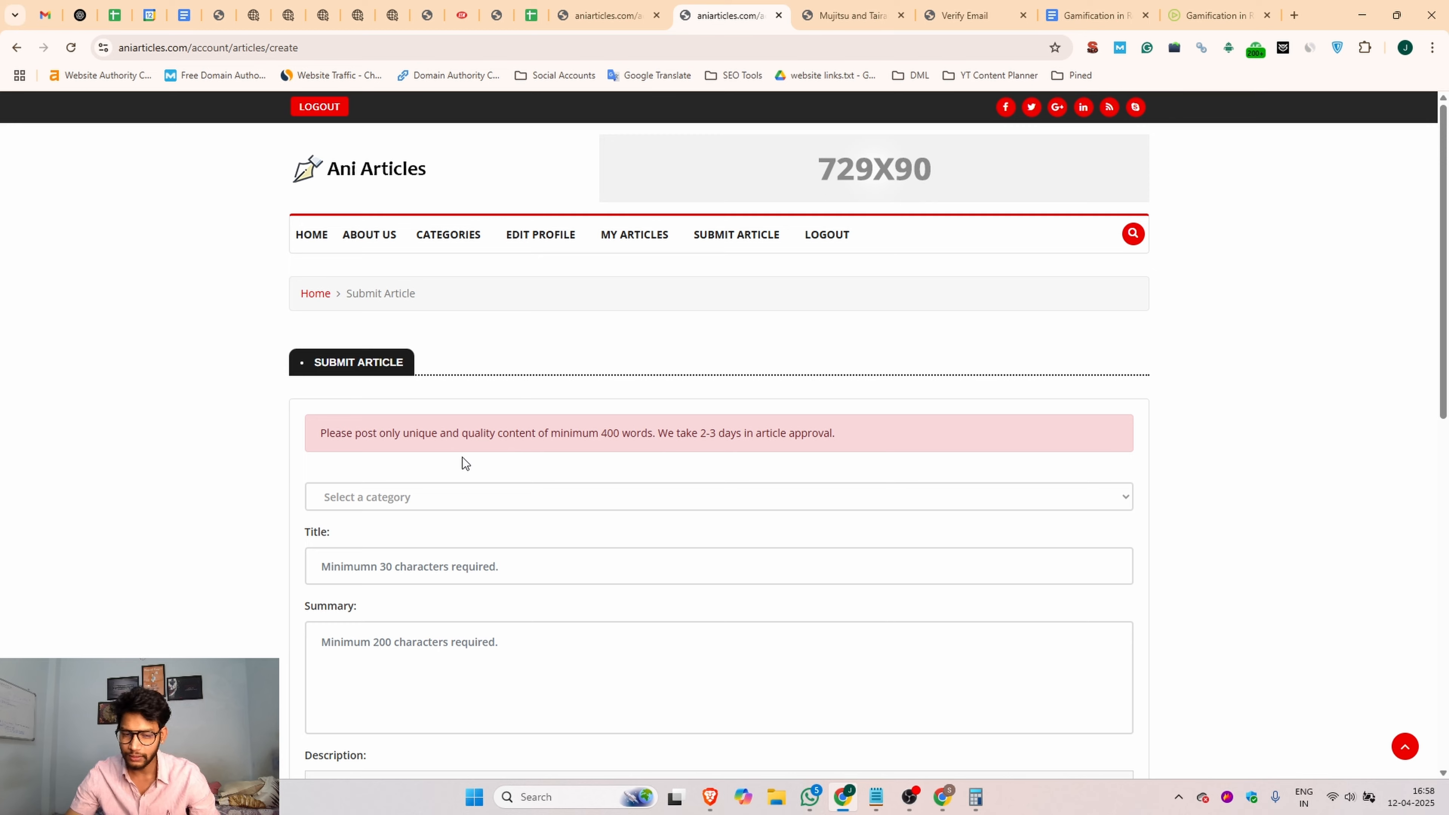
# Step: Set the article's category to Other in the Submit Article form
pyautogui.scroll(-6, 582, 349)
pyautogui.scroll(3, 585, 343)
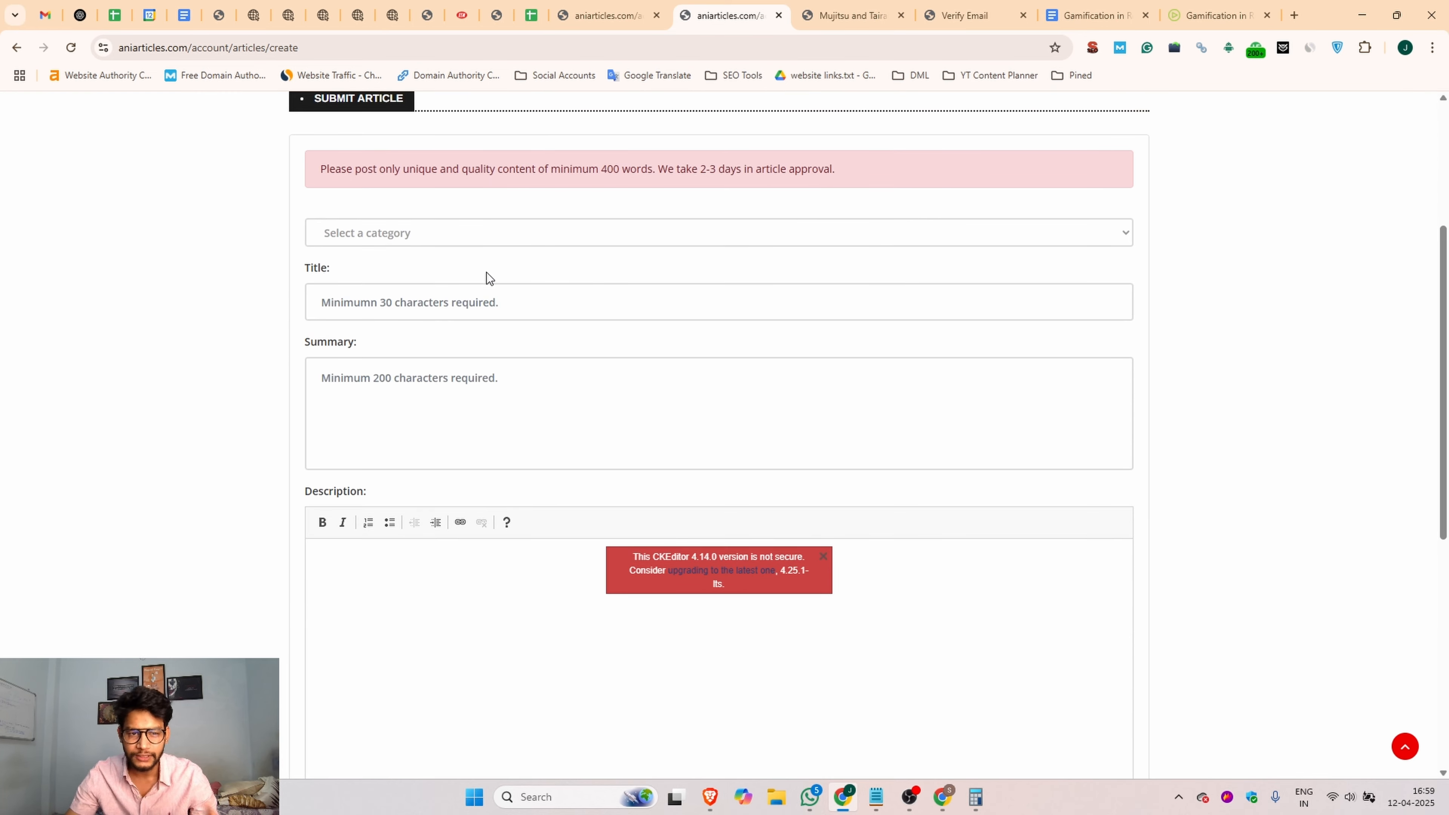
pyautogui.click(439, 237)
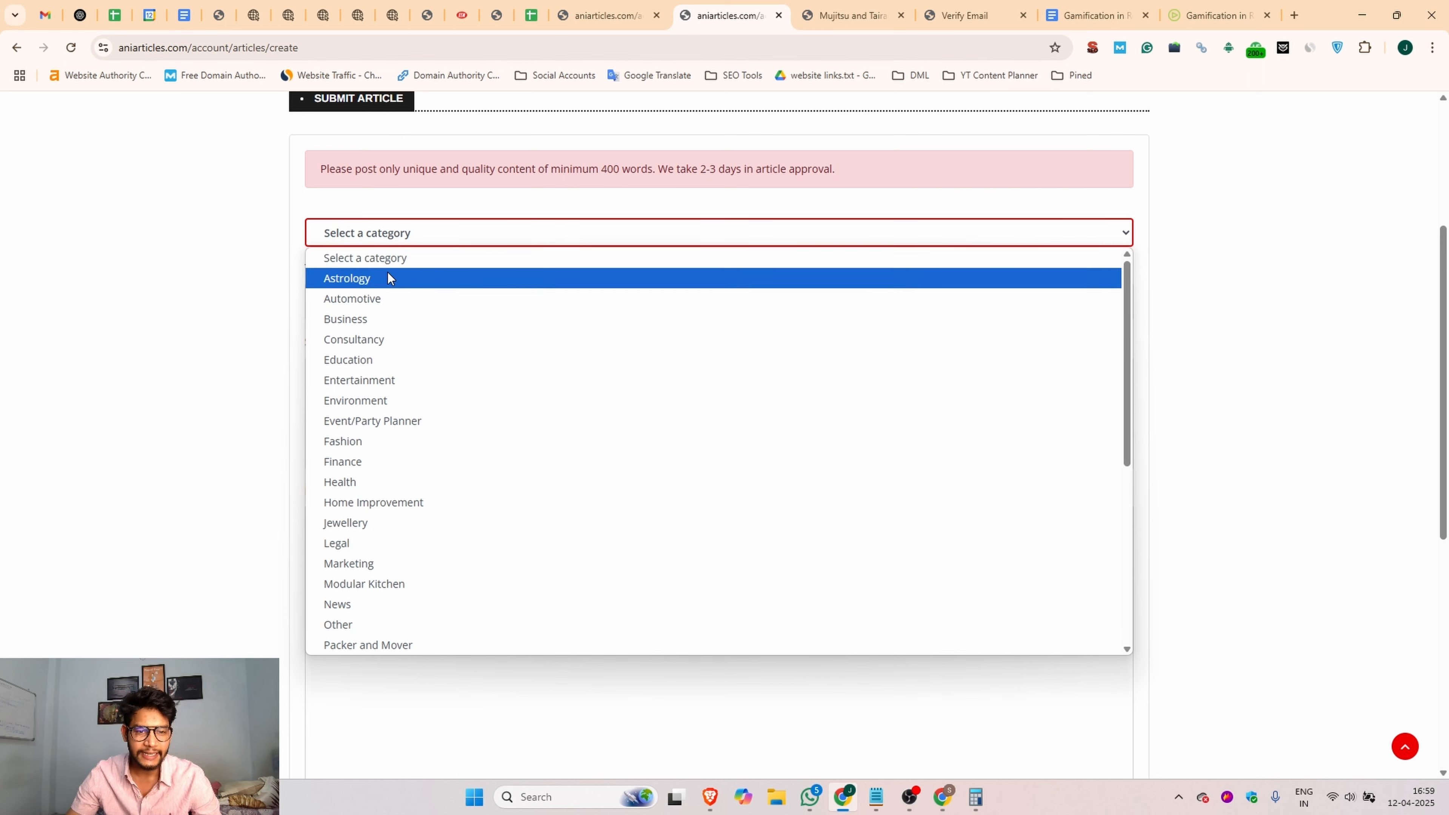
pyautogui.click(401, 624)
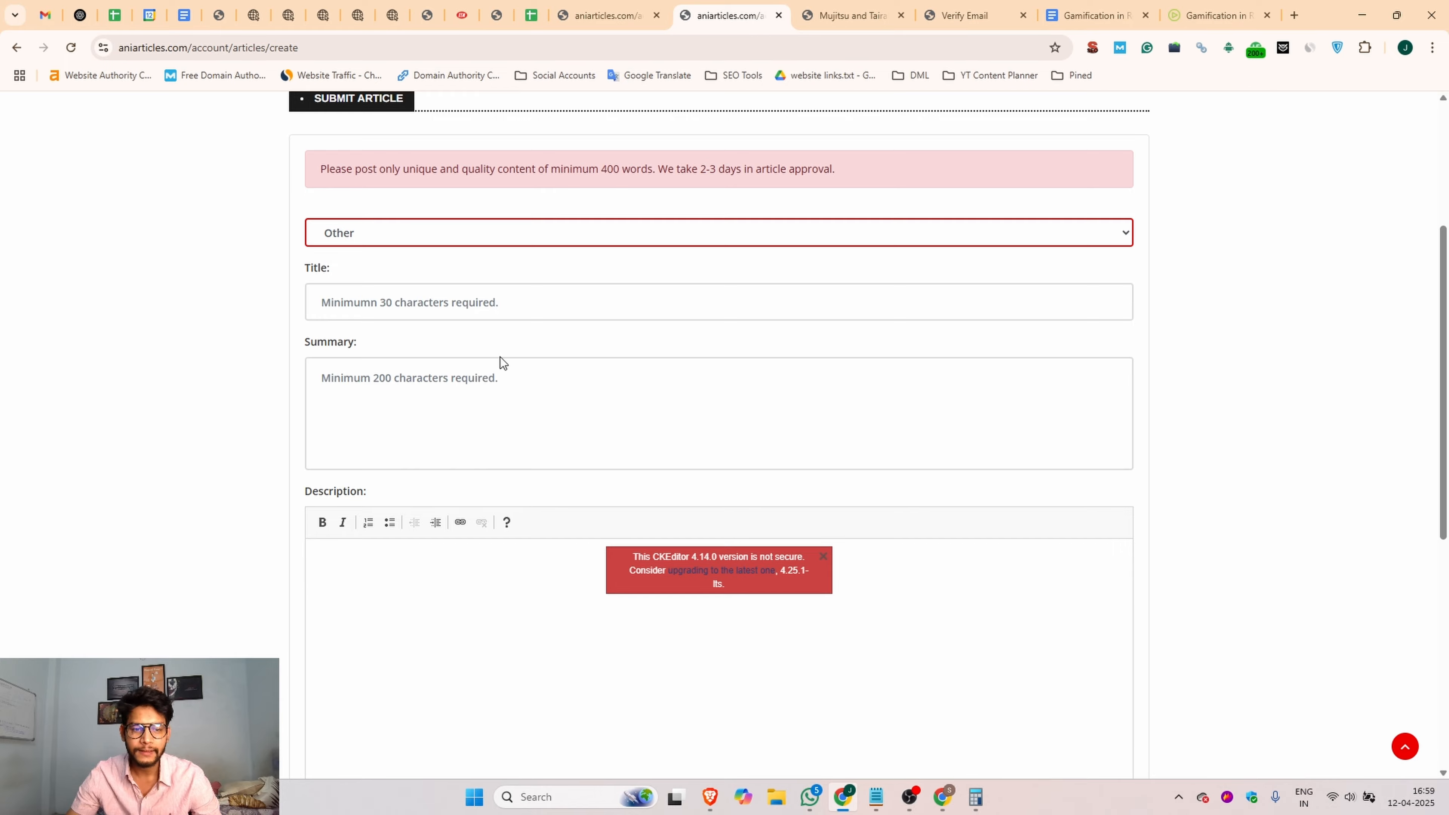
# Step: Copy the title "Gamification in Recruitment: Changing the Game for Hiring Top Talent" from the Google Doc into the article's Title field
pyautogui.click(372, 300)
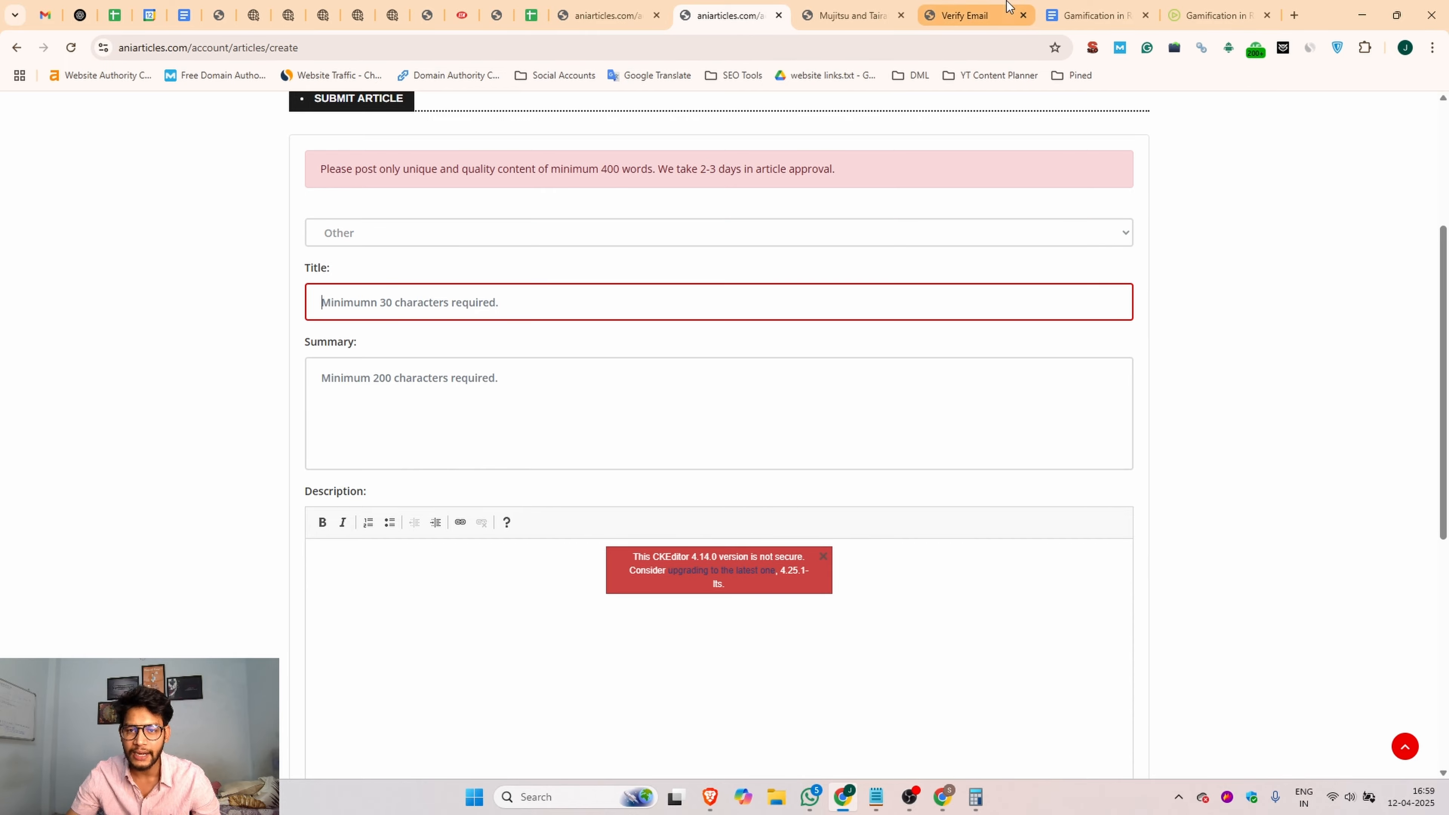
pyautogui.click(1095, 16)
pyautogui.scroll(15, 685, 308)
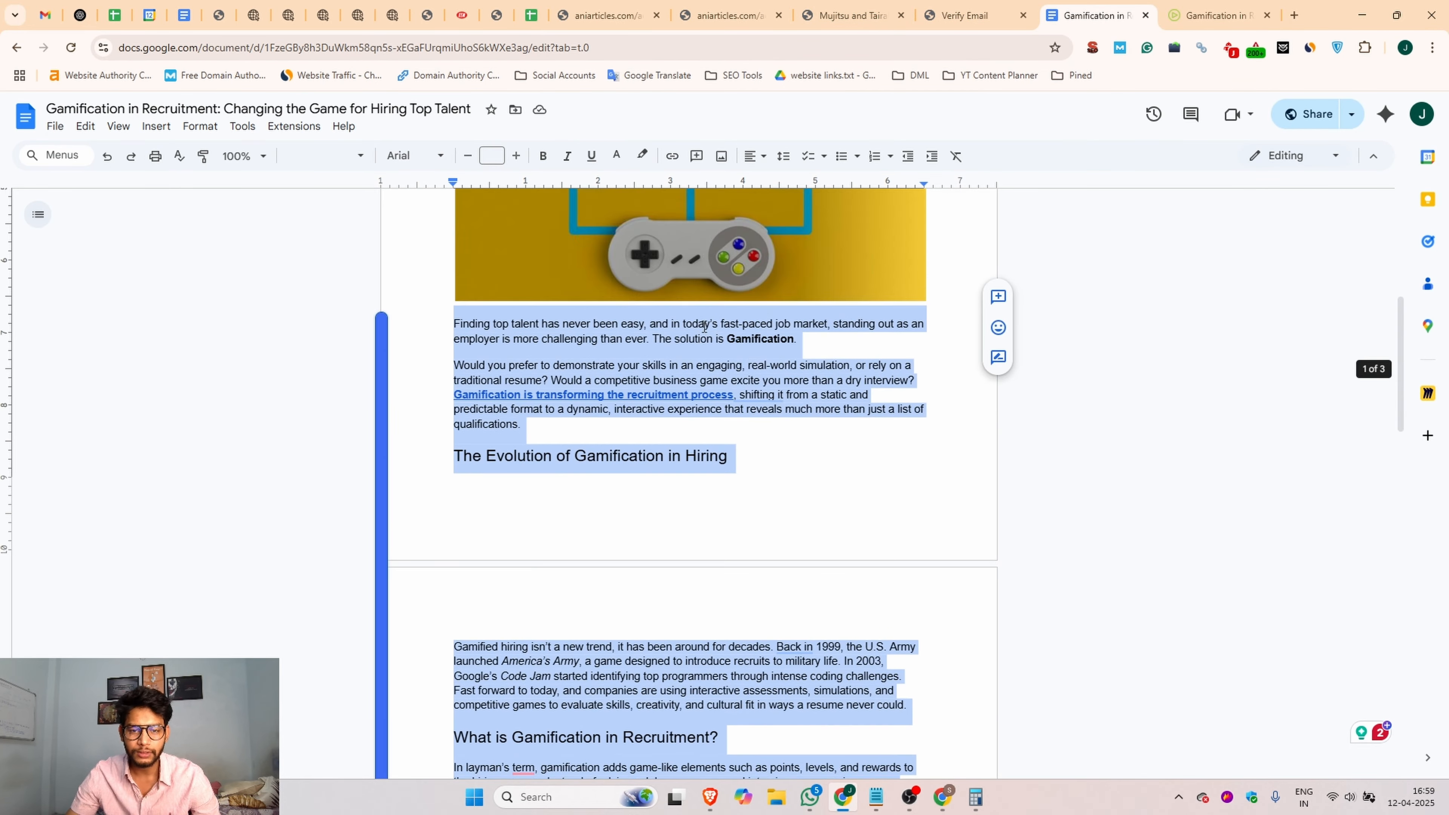
pyautogui.moveTo(816, 336); pyautogui.dragTo(430, 316)
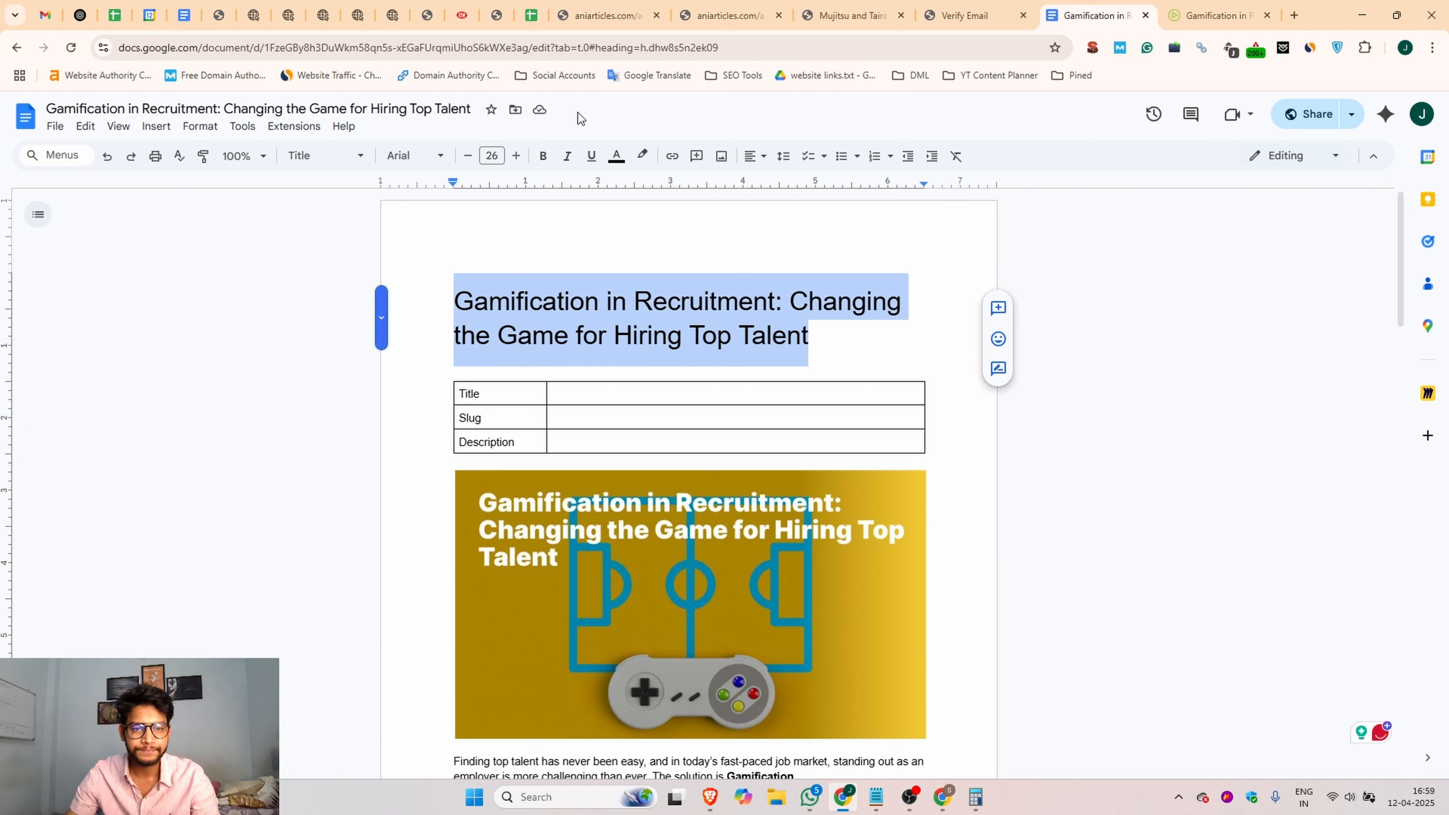
pyautogui.click(730, 15)
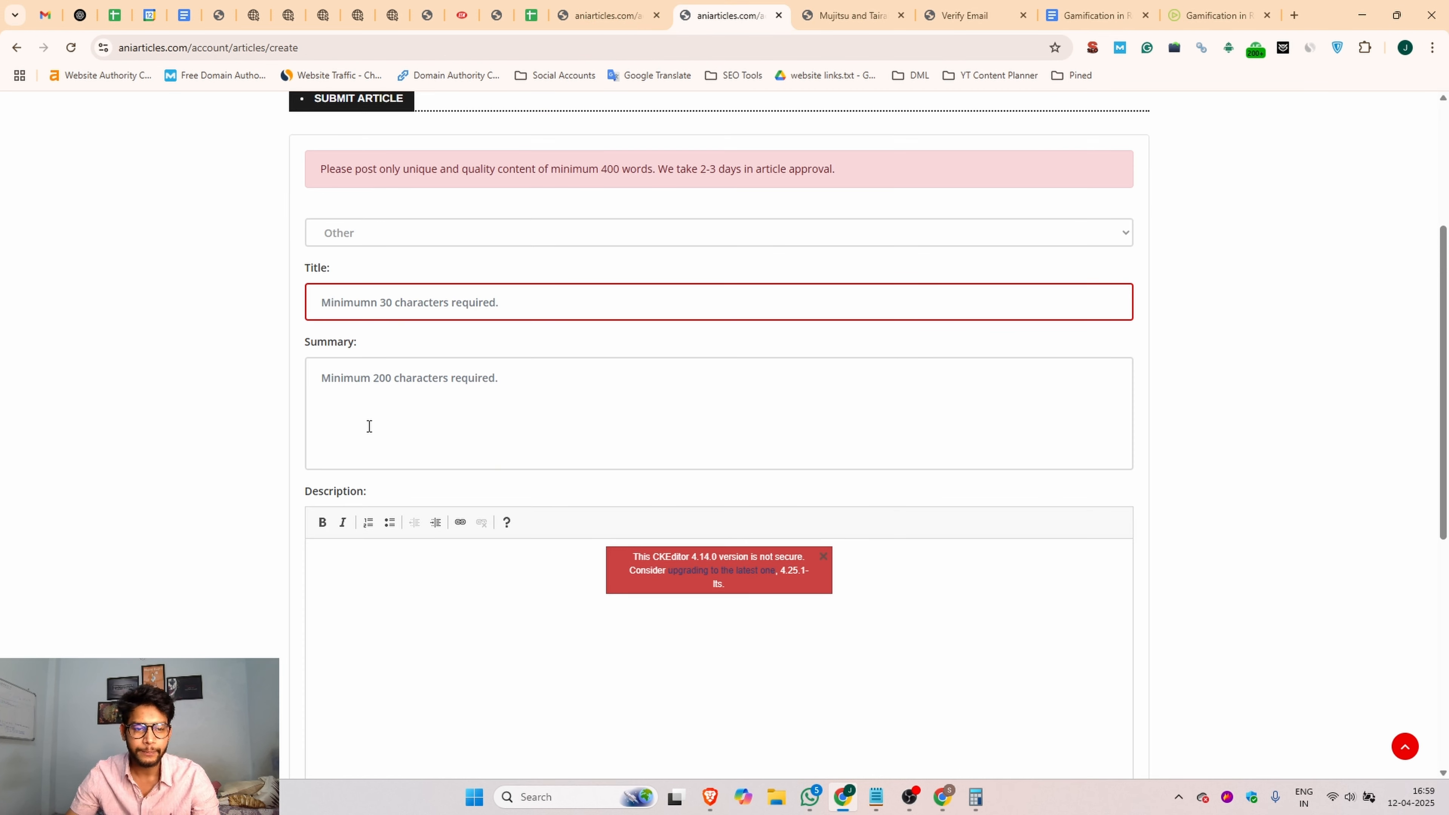
pyautogui.click(401, 317)
pyautogui.write('Gamification in Recruitment: Changing the Game for Hiring Top Talent')
# Step: Fill the Summary with the opening of the Jobma blog's Final Thoughts paragraph, from "Hiring has evolved" through "real-world simulations,"
pyautogui.click(332, 376)
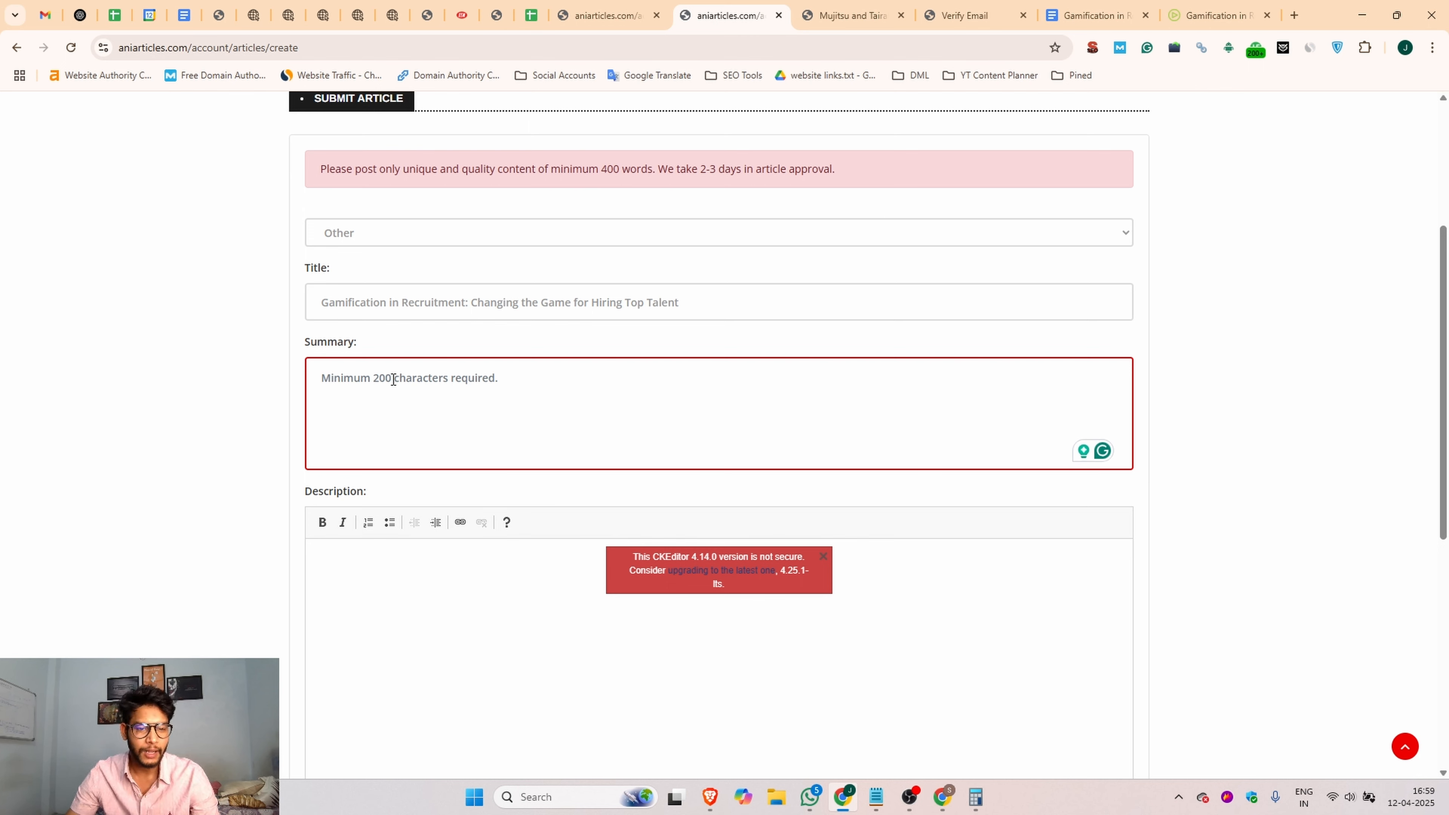
pyautogui.click(1215, 15)
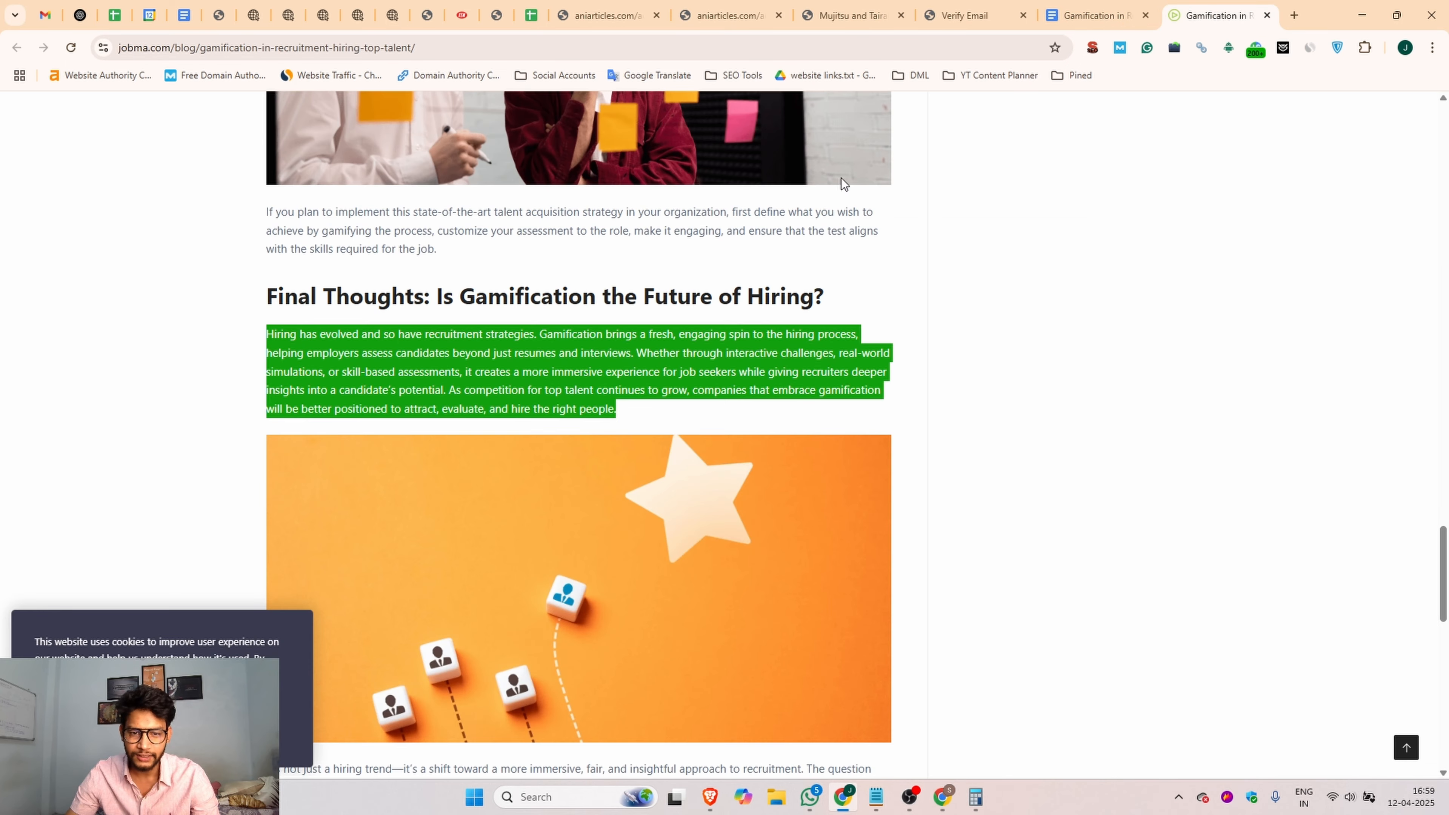
pyautogui.click(523, 349)
pyautogui.moveTo(267, 330); pyautogui.dragTo(337, 377)
pyautogui.hotkey('ctrl', 'c')
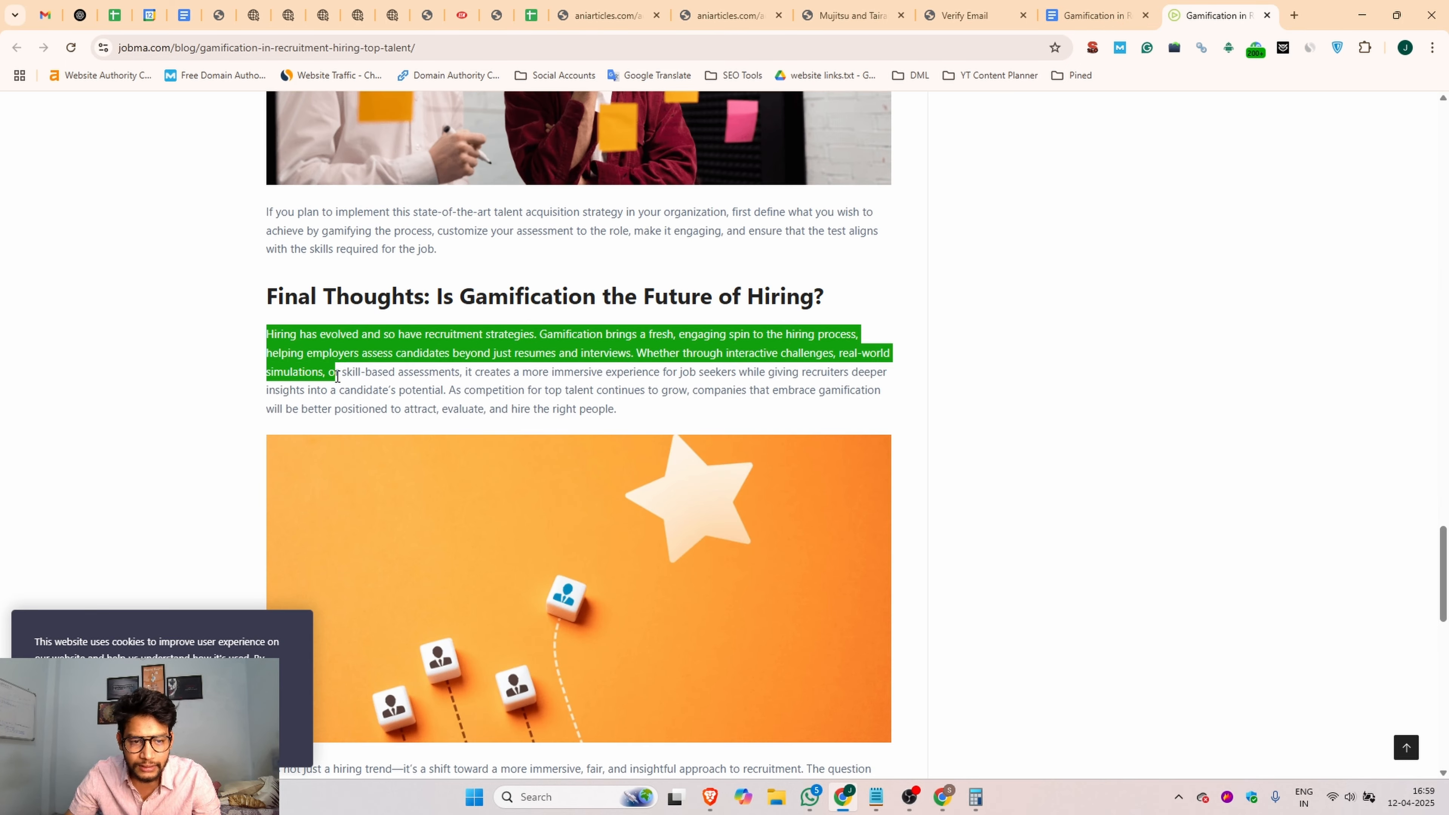
pyautogui.click(725, 15)
pyautogui.click(420, 364)
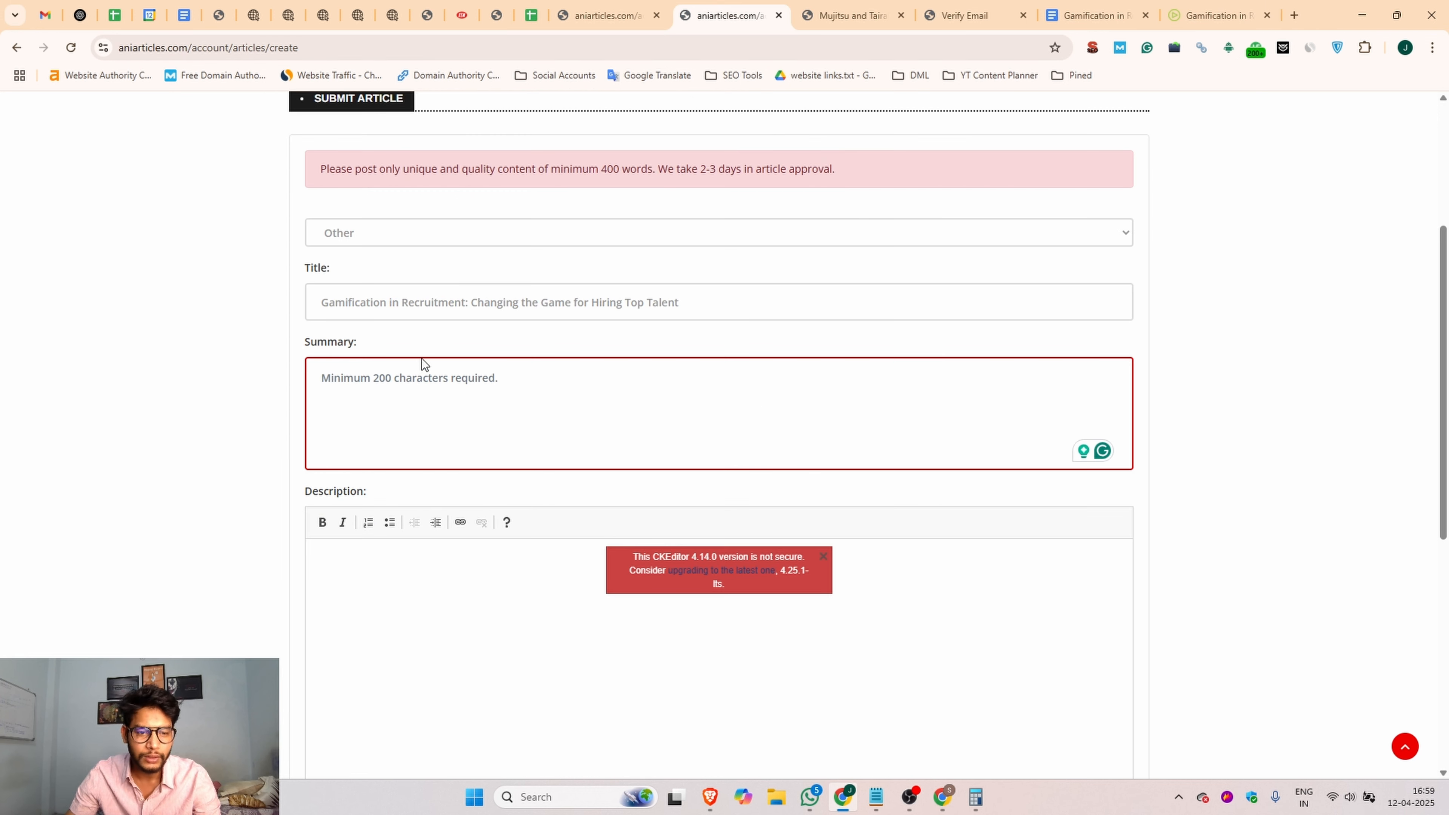
pyautogui.hotkey('ctrl', 'v')
# Step: Copy the article body from the Google Doc, from "Finding top talent" to the end, and check the selection's word count
pyautogui.click(349, 548)
pyautogui.scroll(-3, 359, 537)
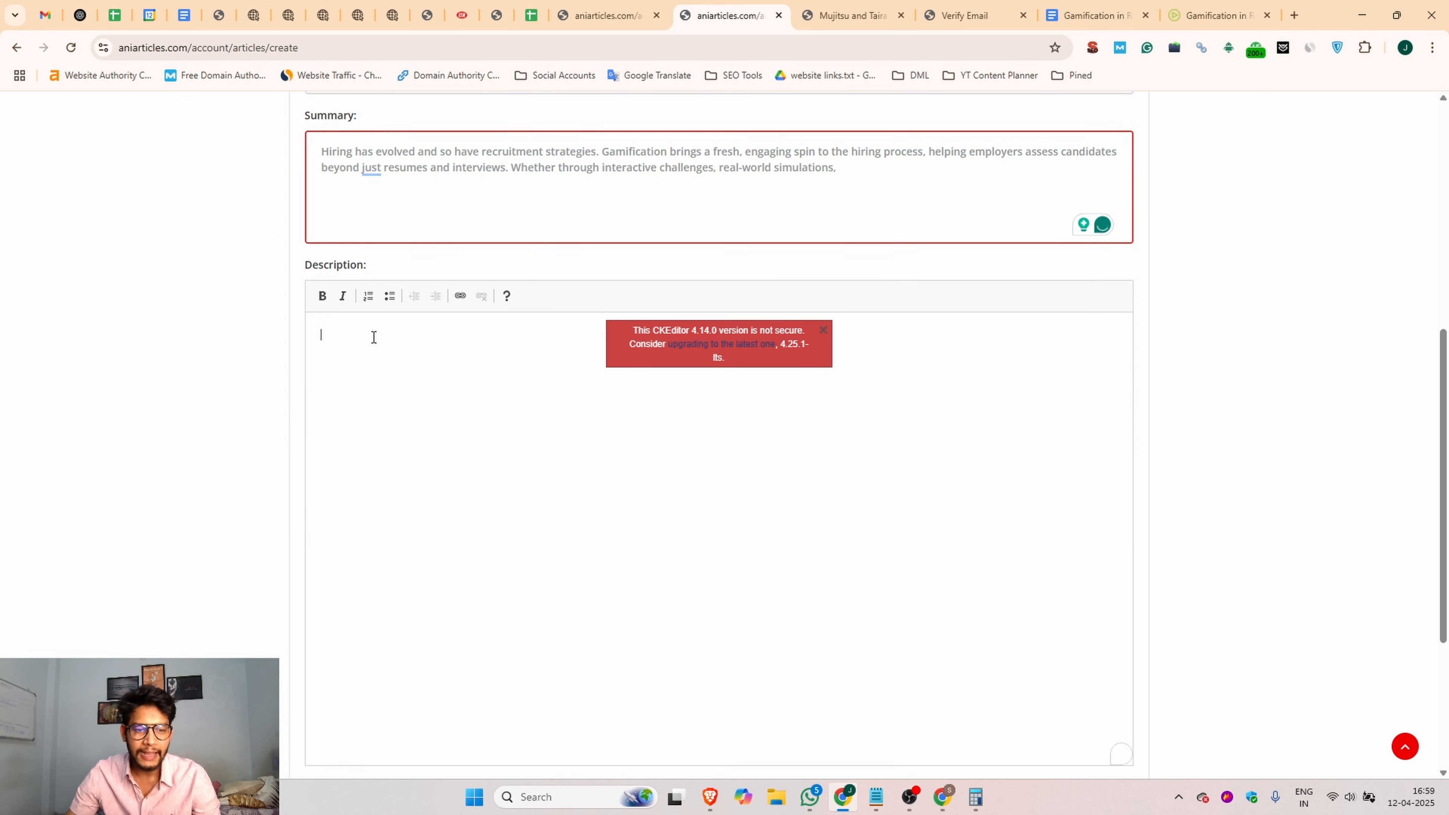
pyautogui.click(1080, 6)
pyautogui.tripleClick(528, 344)
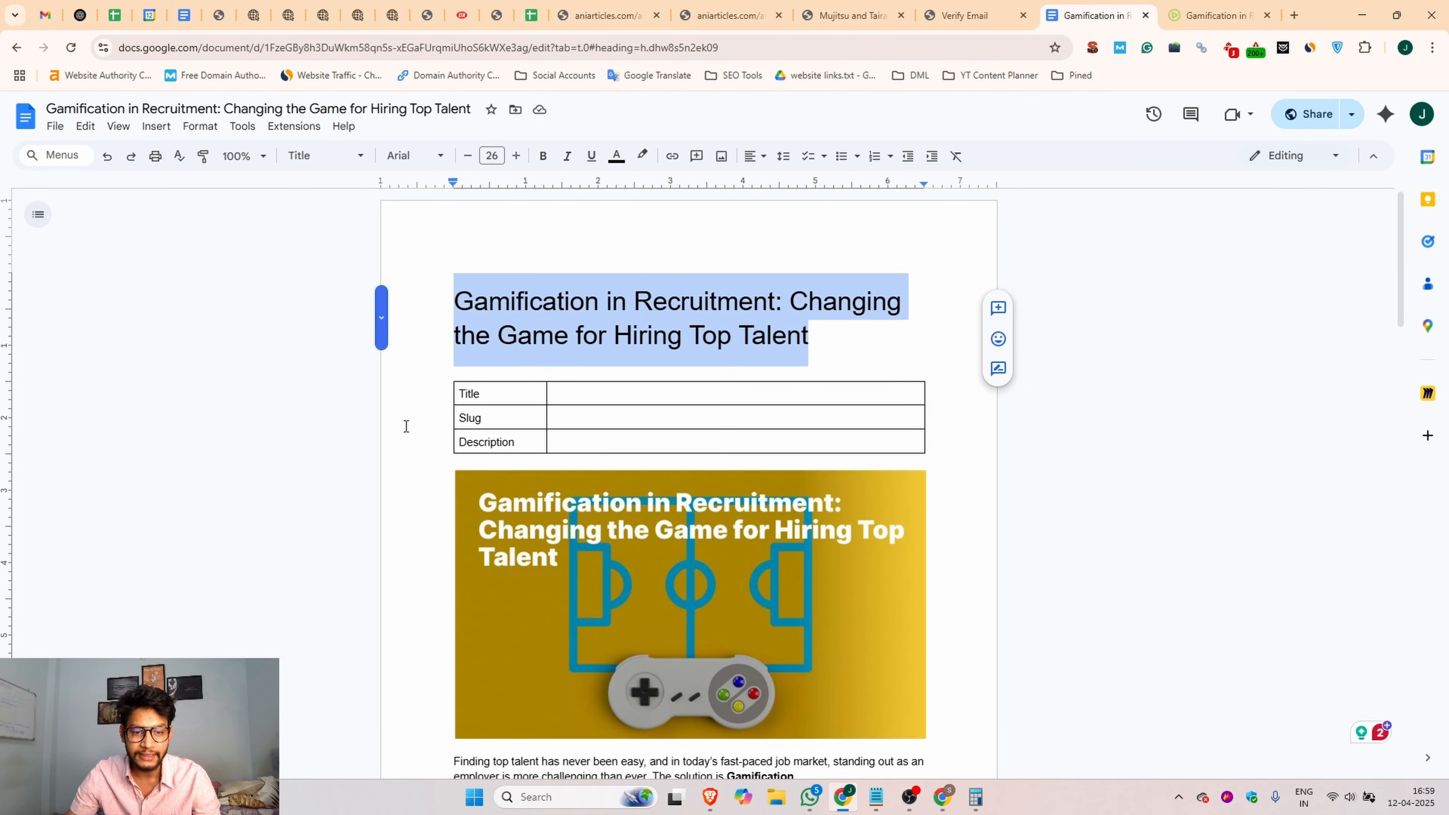
pyautogui.scroll(-4, 407, 426)
pyautogui.click(440, 466)
pyautogui.click(445, 549)
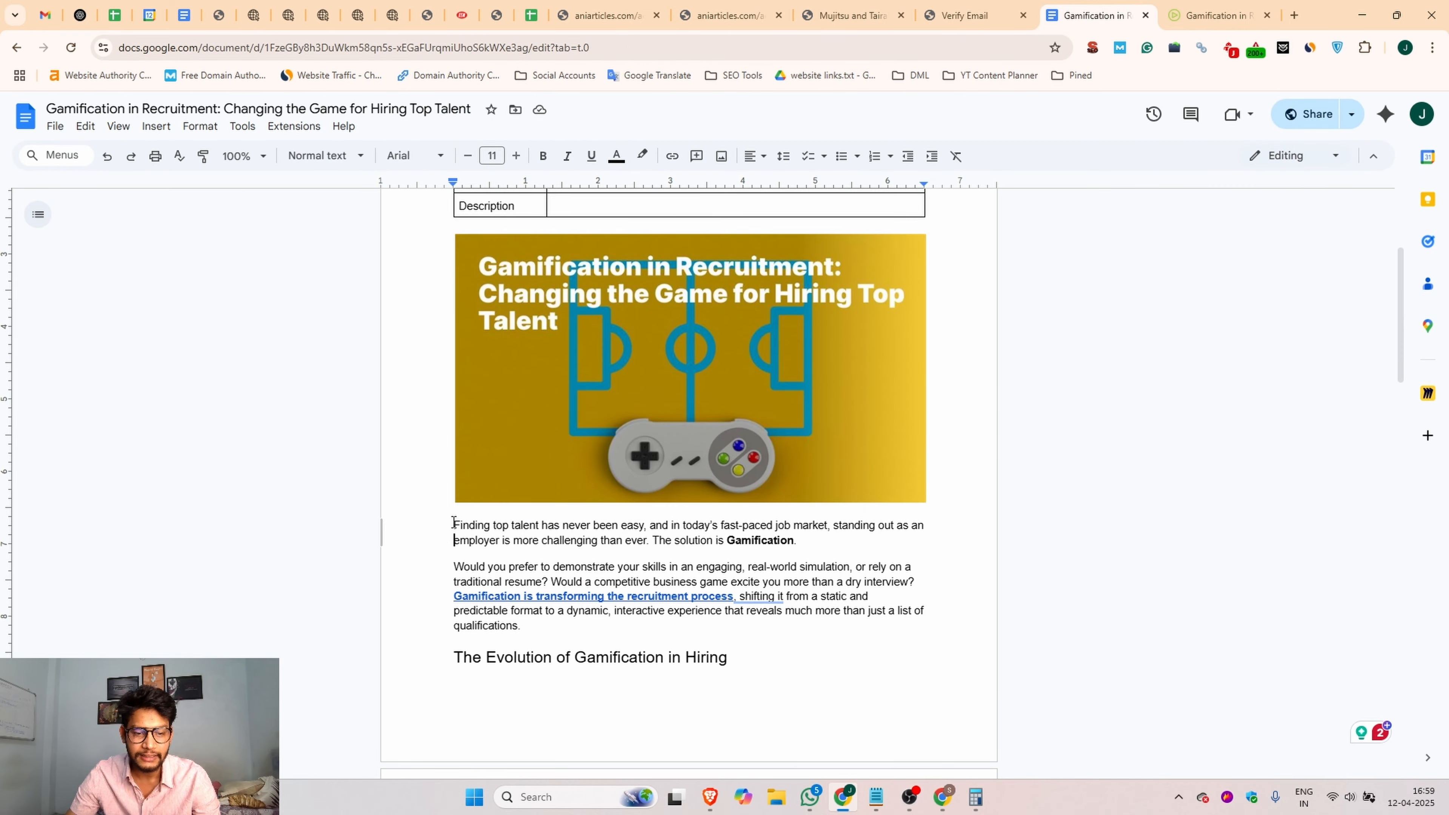
pyautogui.hotkey('ctrl', 'a')
pyautogui.click(1294, 15)
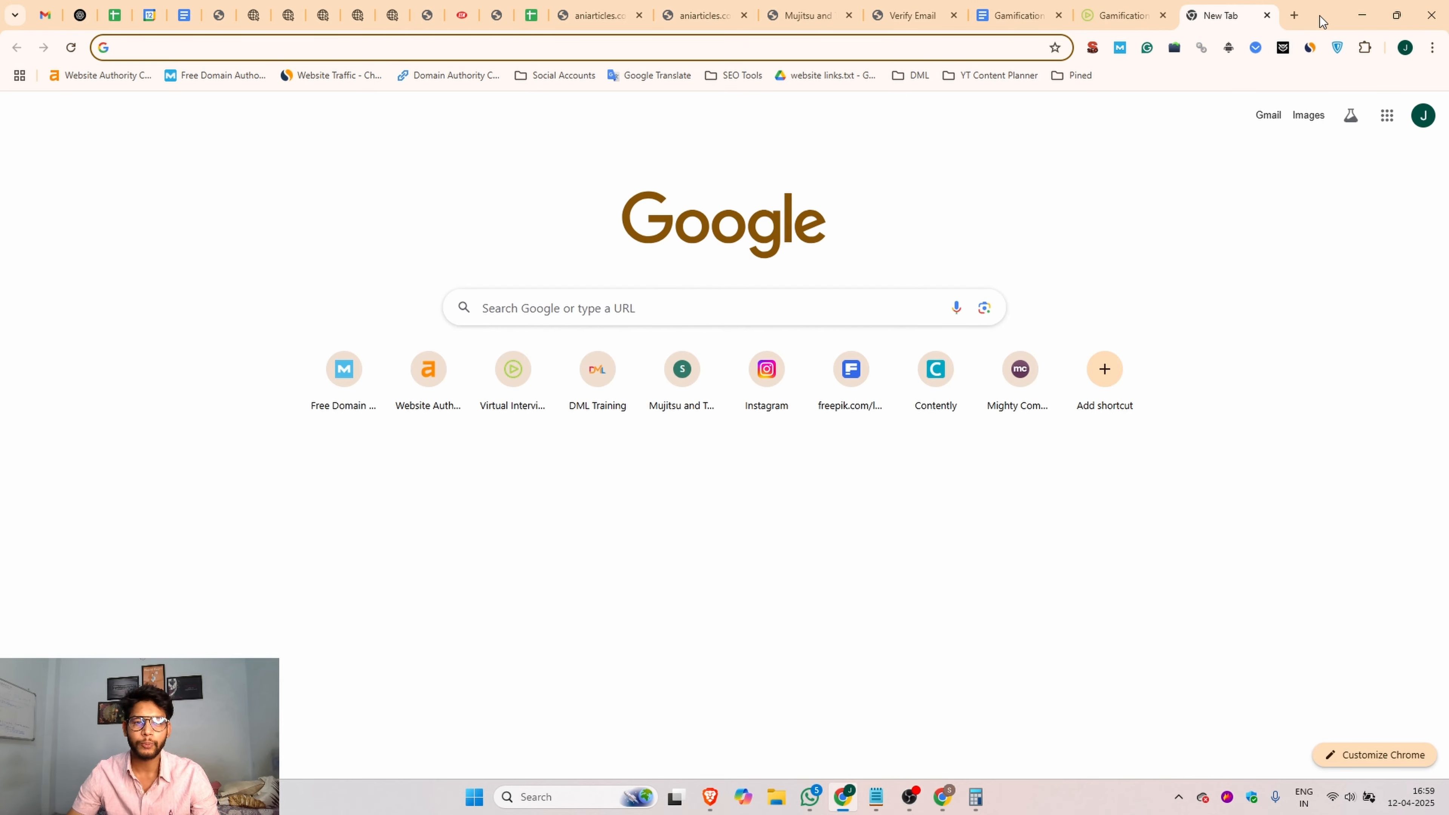
pyautogui.click(1015, 15)
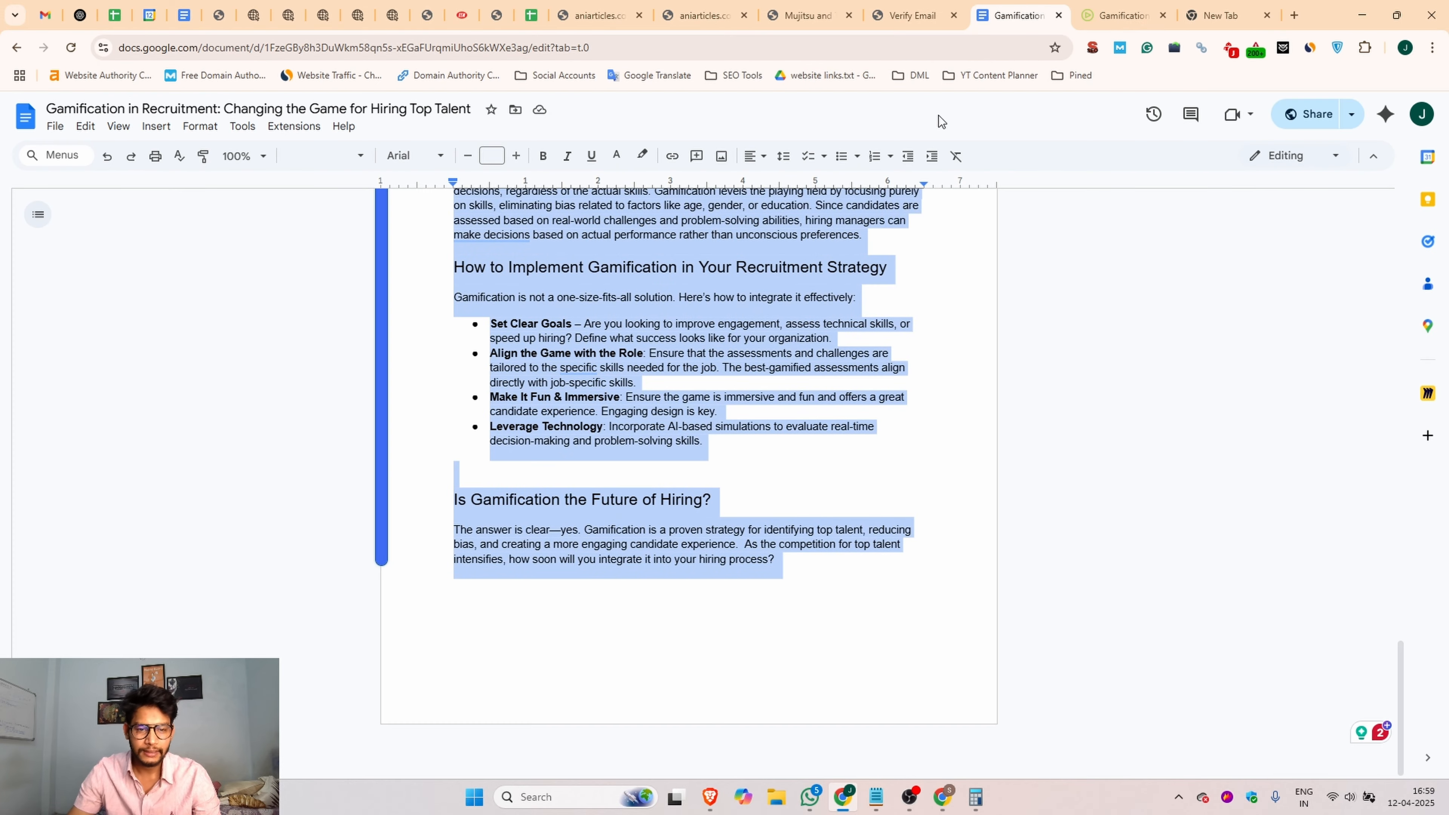
pyautogui.hotkey('ctrl', 'shift', 'c')
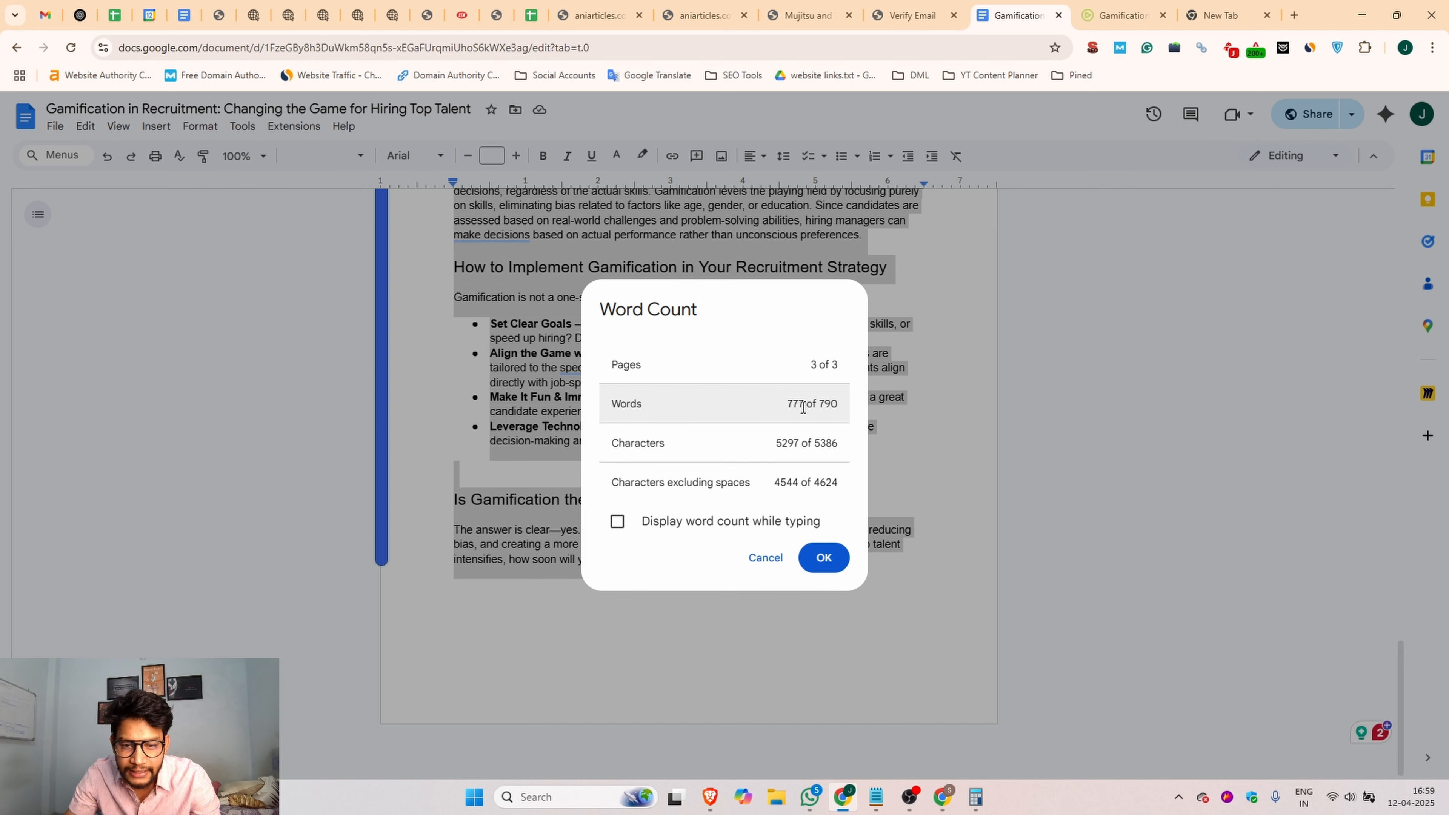
pyautogui.click(821, 556)
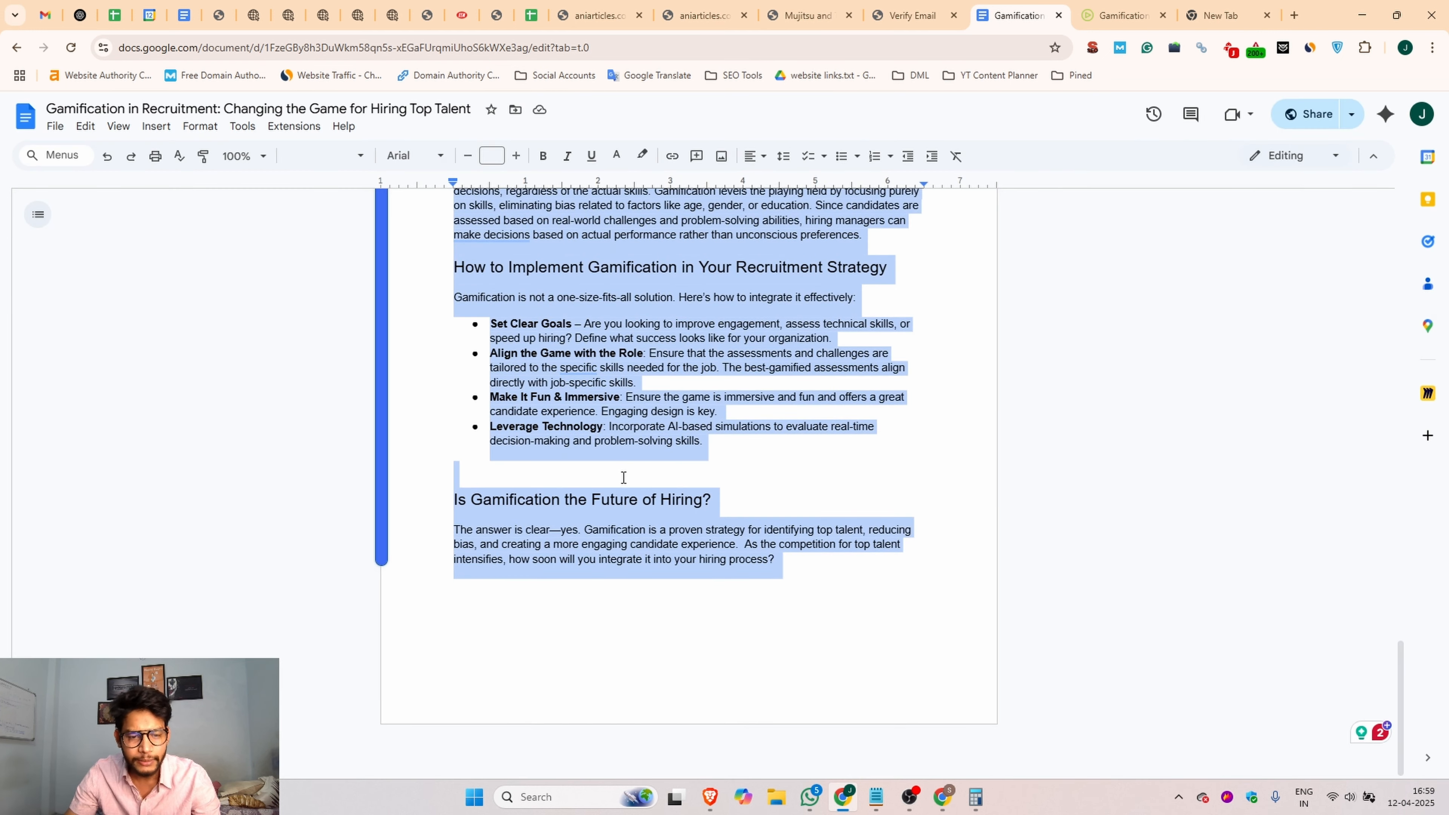
# Step: Paste the copied article body into the Ani Articles Description field and remove the bold formatting from all of it
pyautogui.click(703, 16)
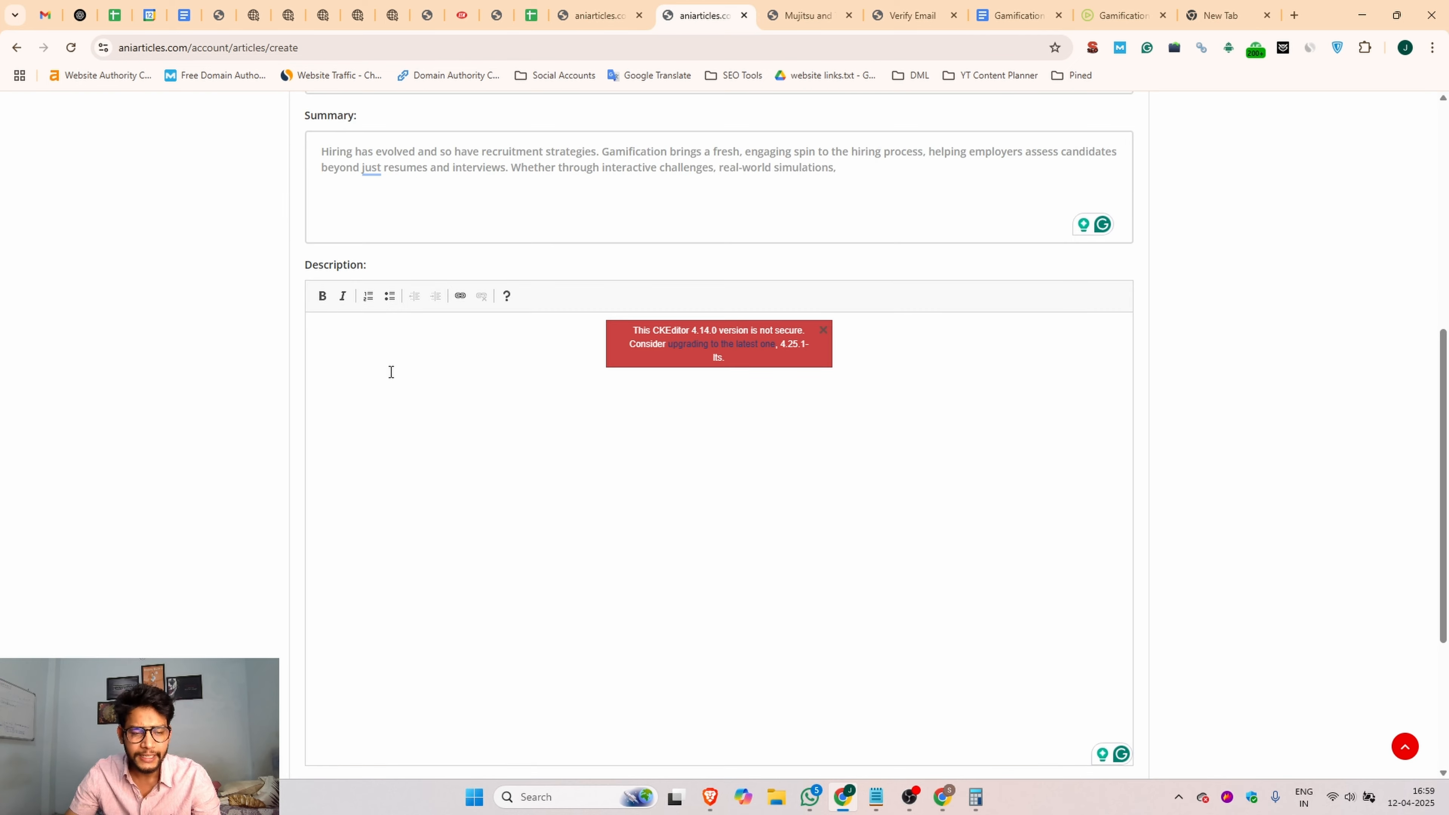
pyautogui.hotkey('ctrl', 'v')
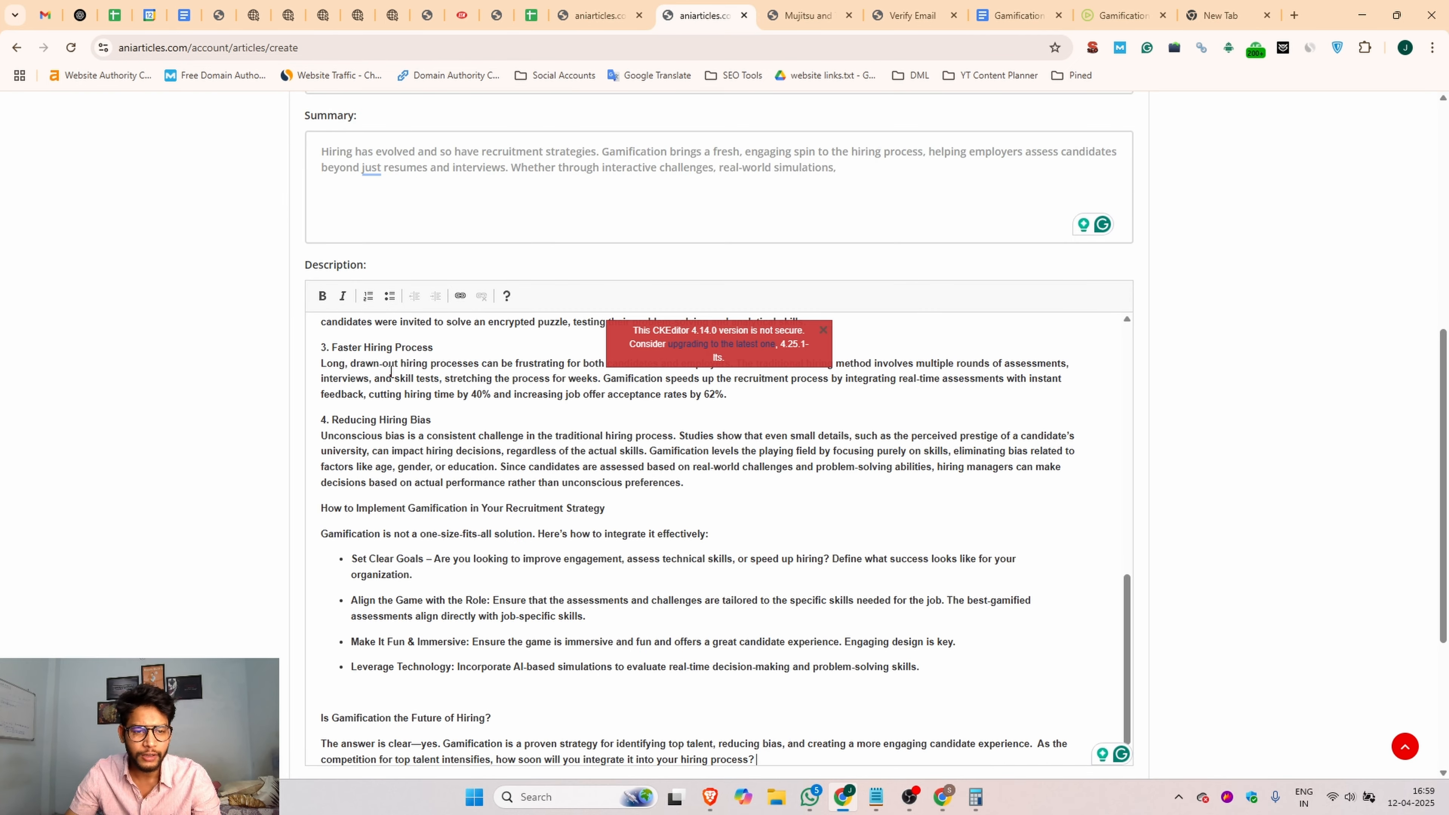
pyautogui.scroll(10, 371, 390)
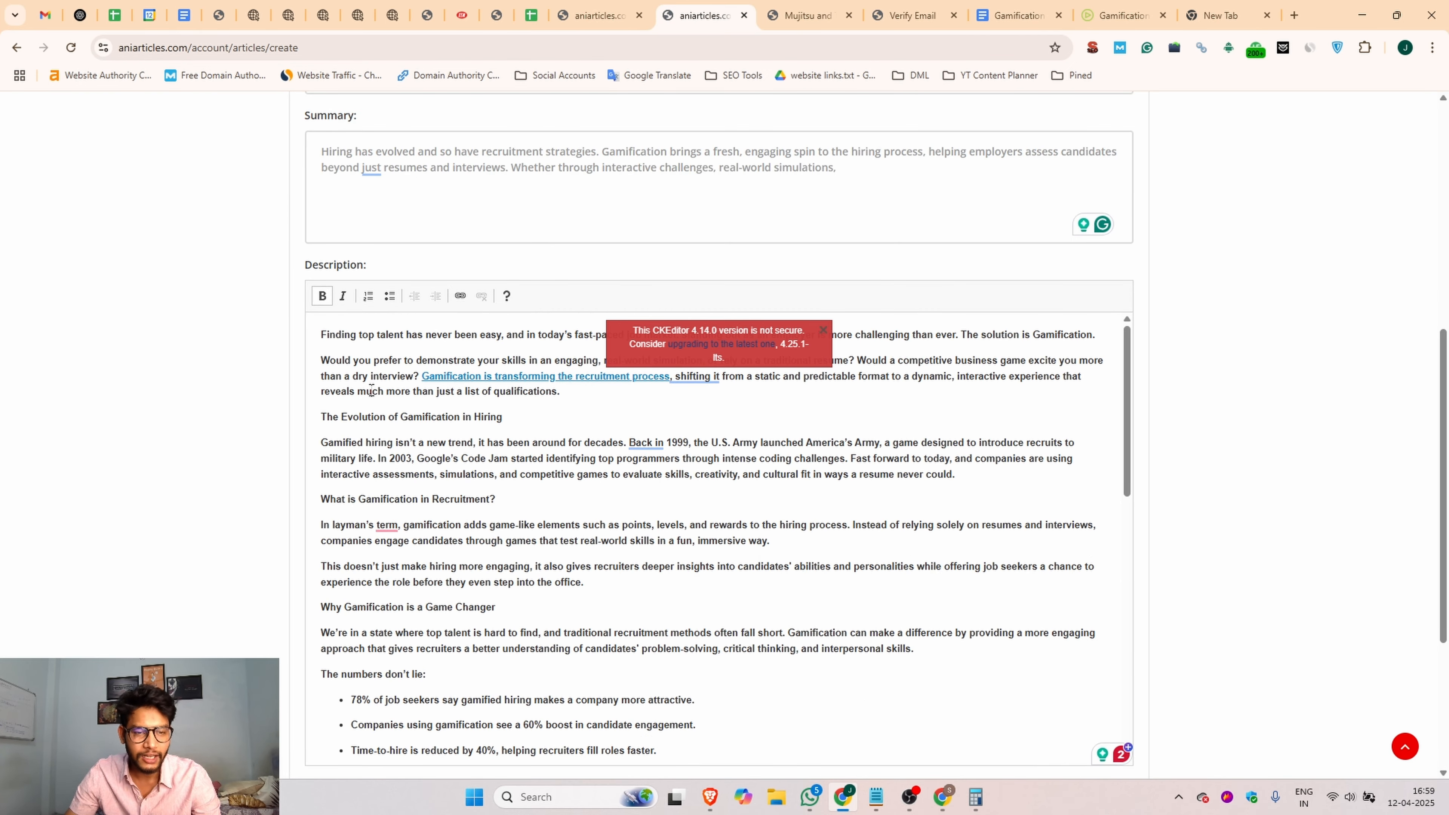
pyautogui.click(372, 390)
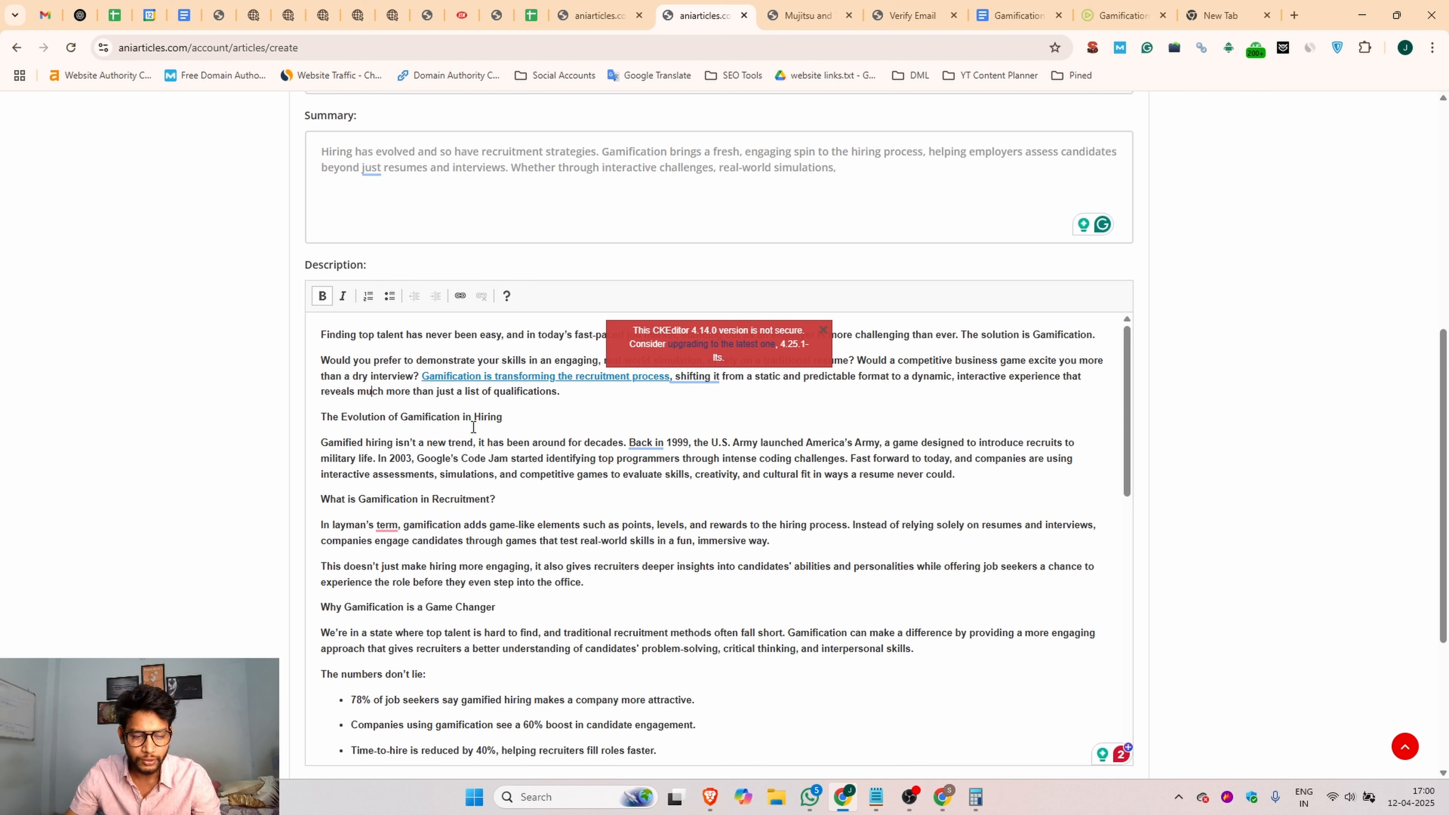
pyautogui.hotkey('ctrl', 'a')
pyautogui.click(322, 296)
# Step: Make the headings "The Evolution of Gamification in Hiring" and "What is Gamification in Recruitment?" bold in the description
pyautogui.click(490, 416)
pyautogui.moveTo(499, 421); pyautogui.dragTo(320, 421)
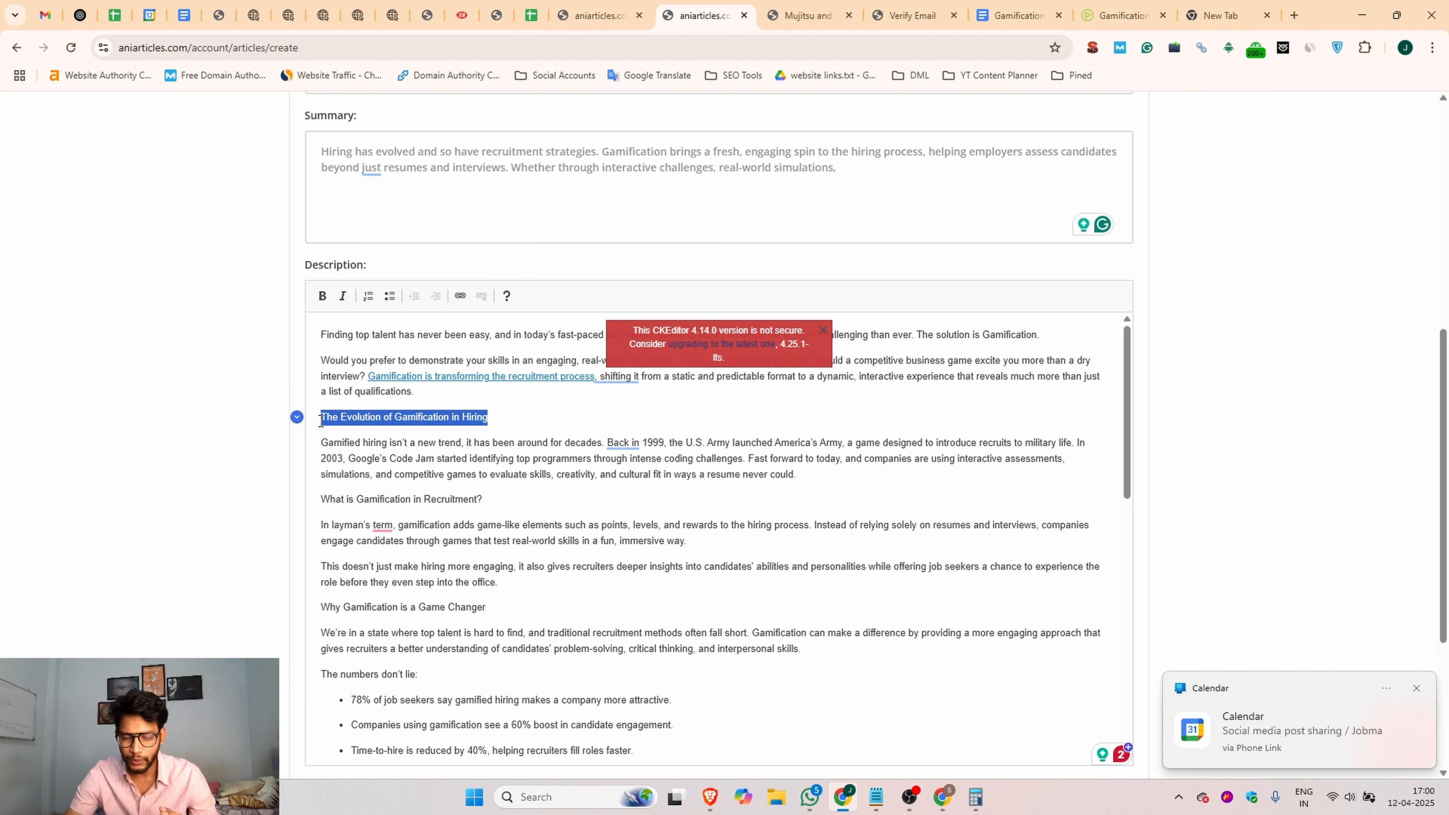
pyautogui.click(549, 413)
pyautogui.moveTo(548, 416); pyautogui.dragTo(322, 421)
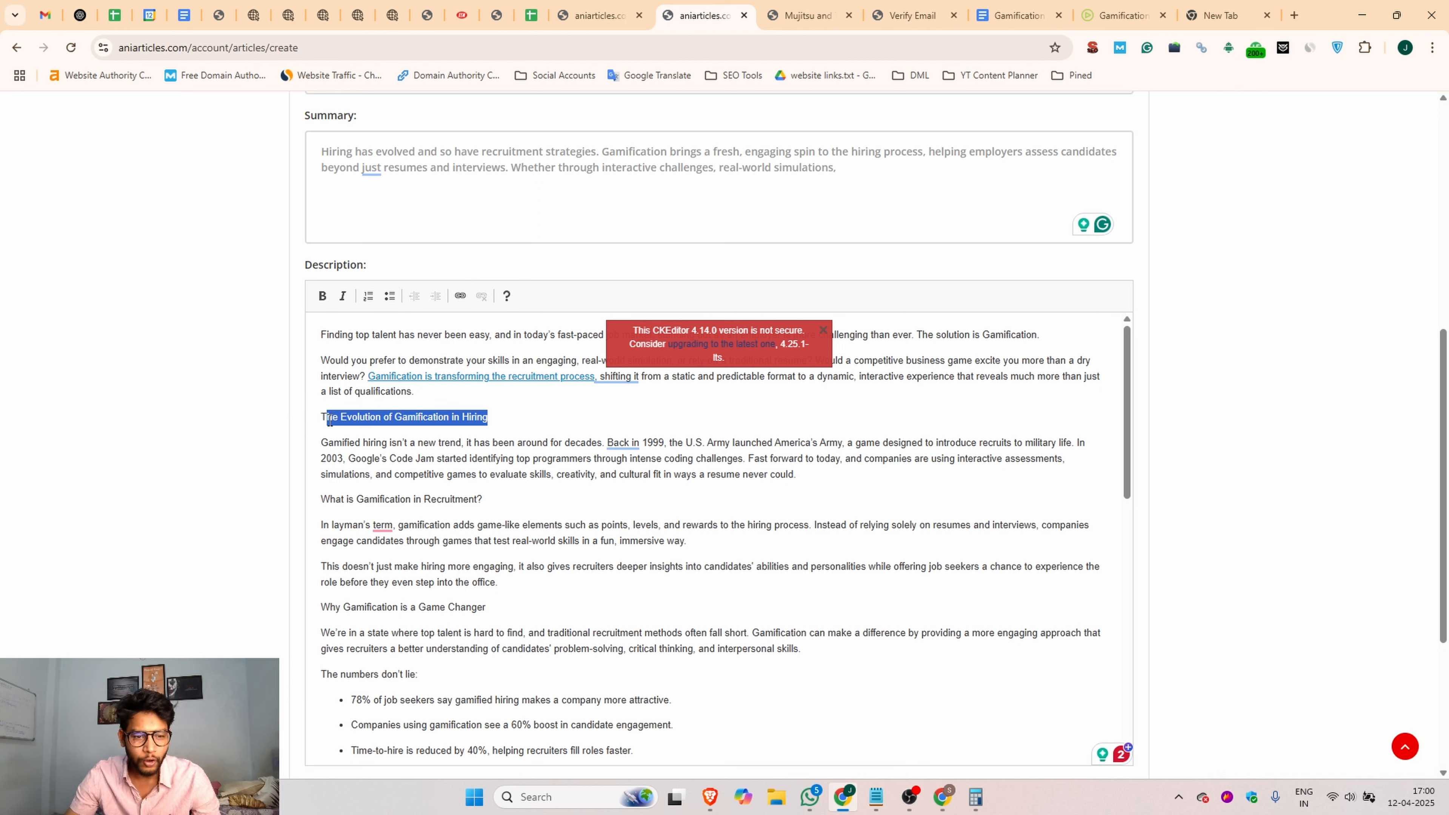
pyautogui.click(322, 296)
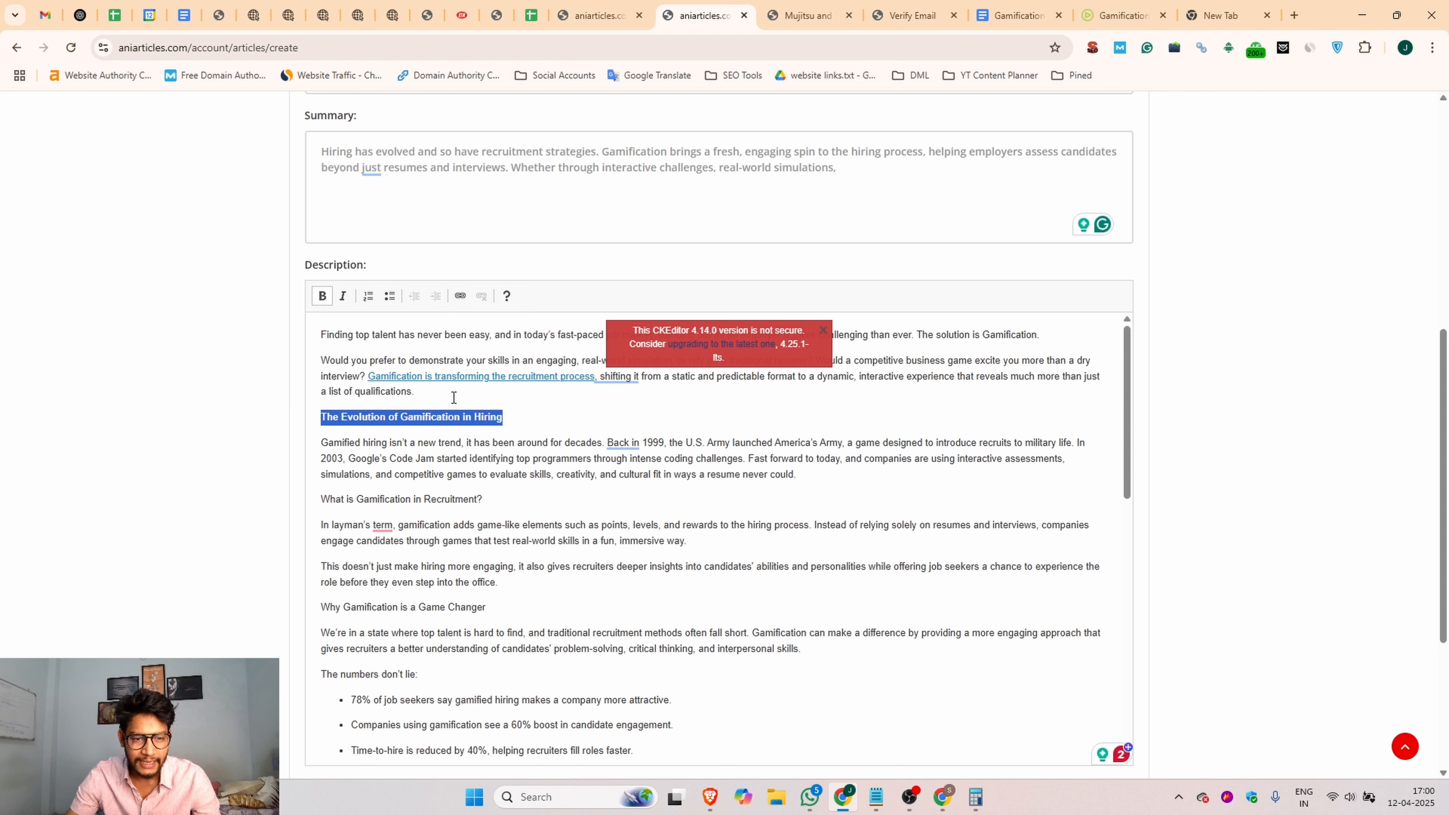
pyautogui.click(489, 502)
pyautogui.moveTo(524, 420); pyautogui.dragTo(319, 419)
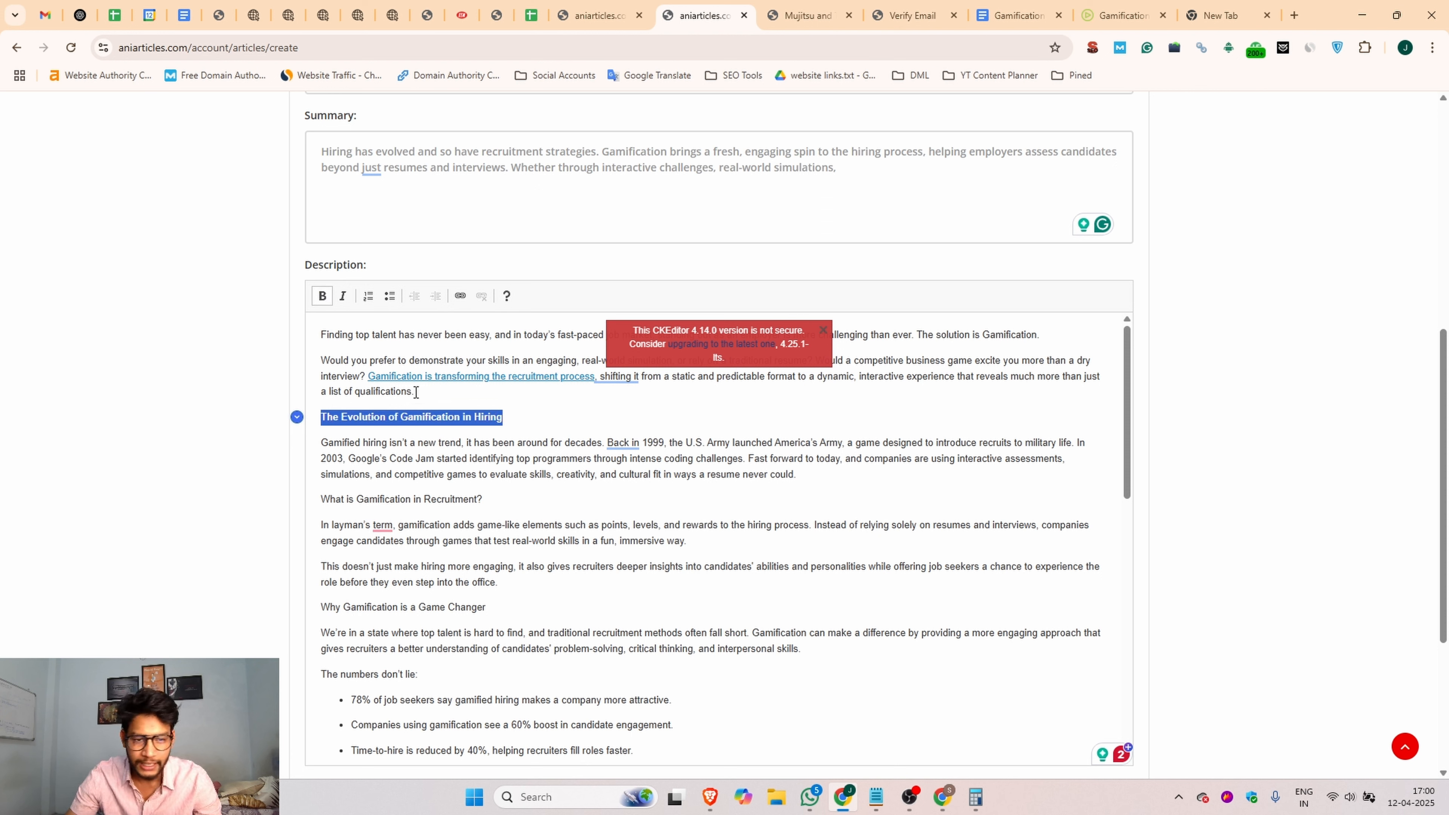
pyautogui.moveTo(496, 501); pyautogui.dragTo(312, 501)
pyautogui.click(321, 296)
# Step: Make the headings "Why Gamification is a Game Changer" and "Key Benefits of Gamified Recruitment" bold
pyautogui.moveTo(486, 608); pyautogui.dragTo(319, 608)
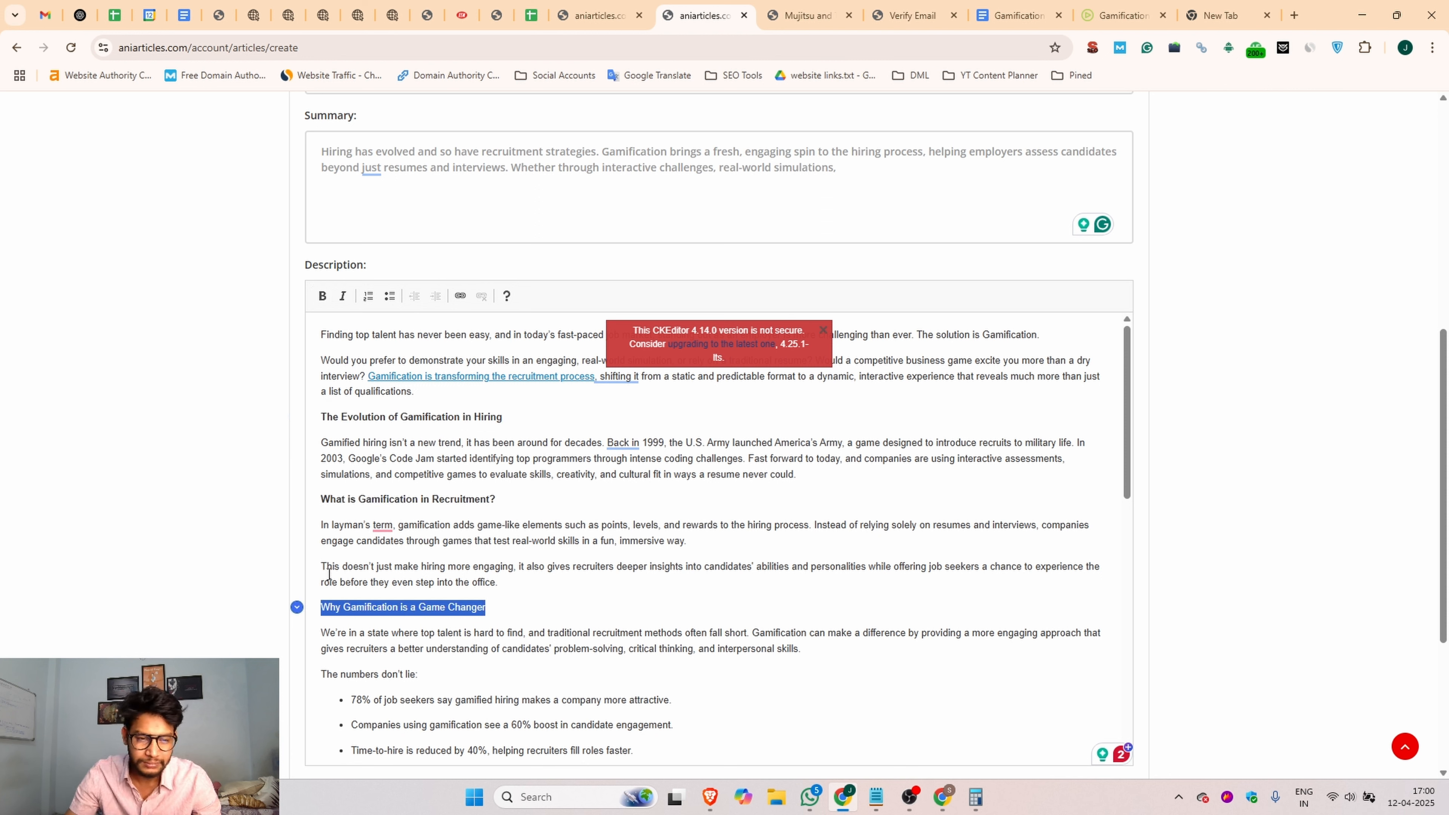
pyautogui.click(322, 296)
pyautogui.scroll(-4, 490, 538)
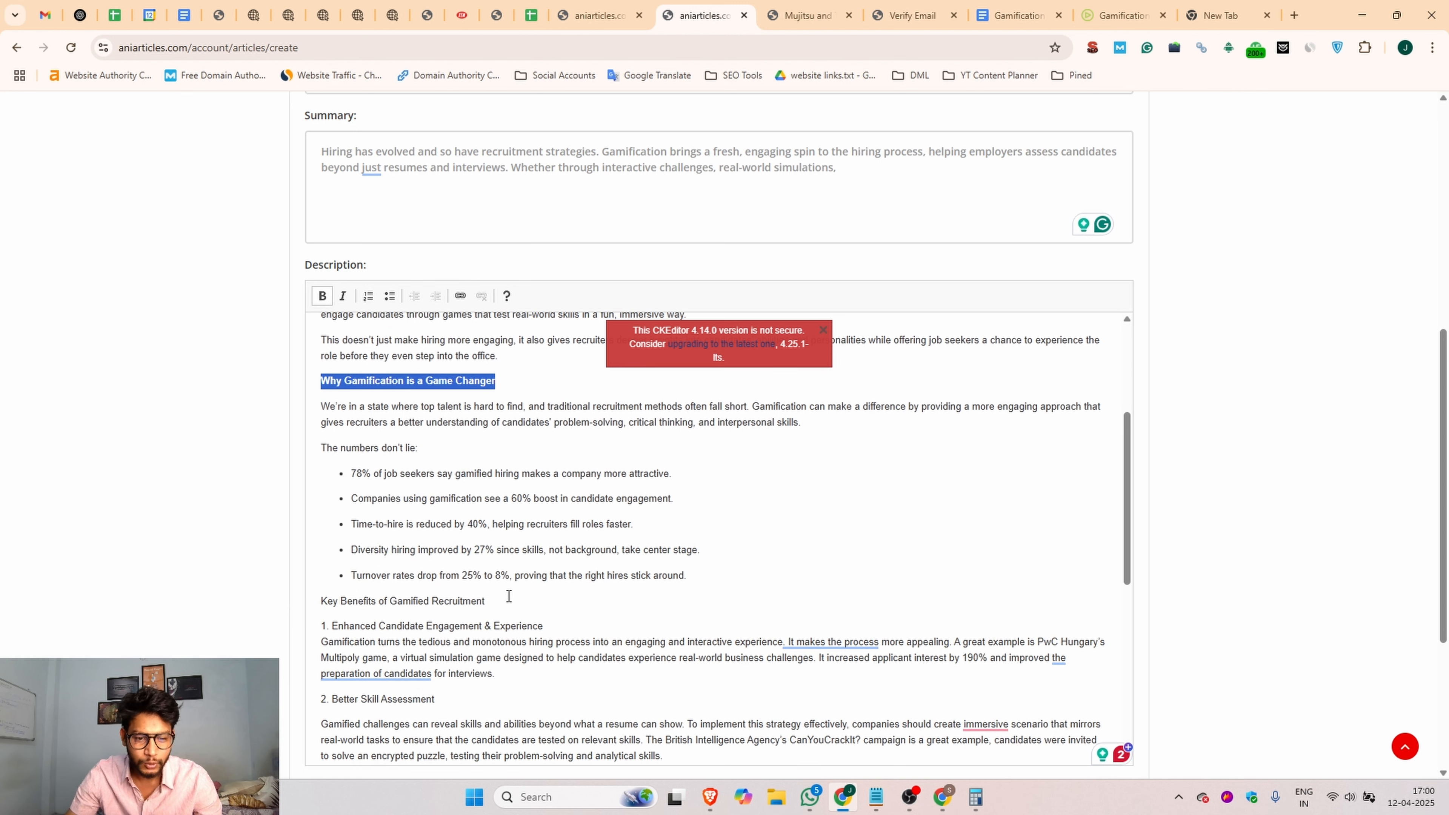
pyautogui.moveTo(507, 597); pyautogui.dragTo(320, 599)
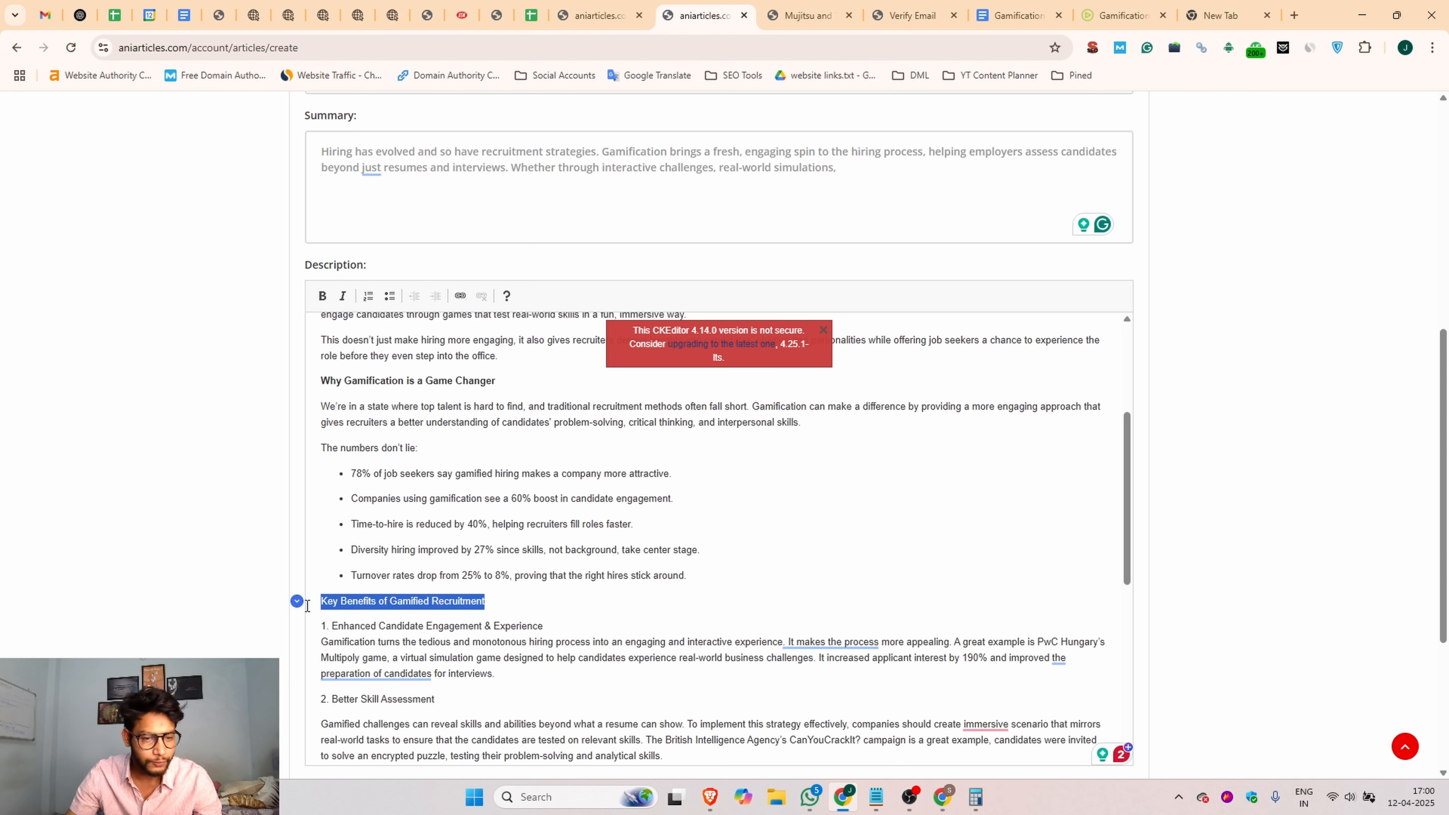
pyautogui.click(322, 296)
# Step: Make the subheadings "2. Better Skill Assessment" and "1. Enhanced Candidate Engagement & Experience" bold
pyautogui.scroll(-4, 446, 473)
pyautogui.moveTo(446, 472); pyautogui.dragTo(302, 474)
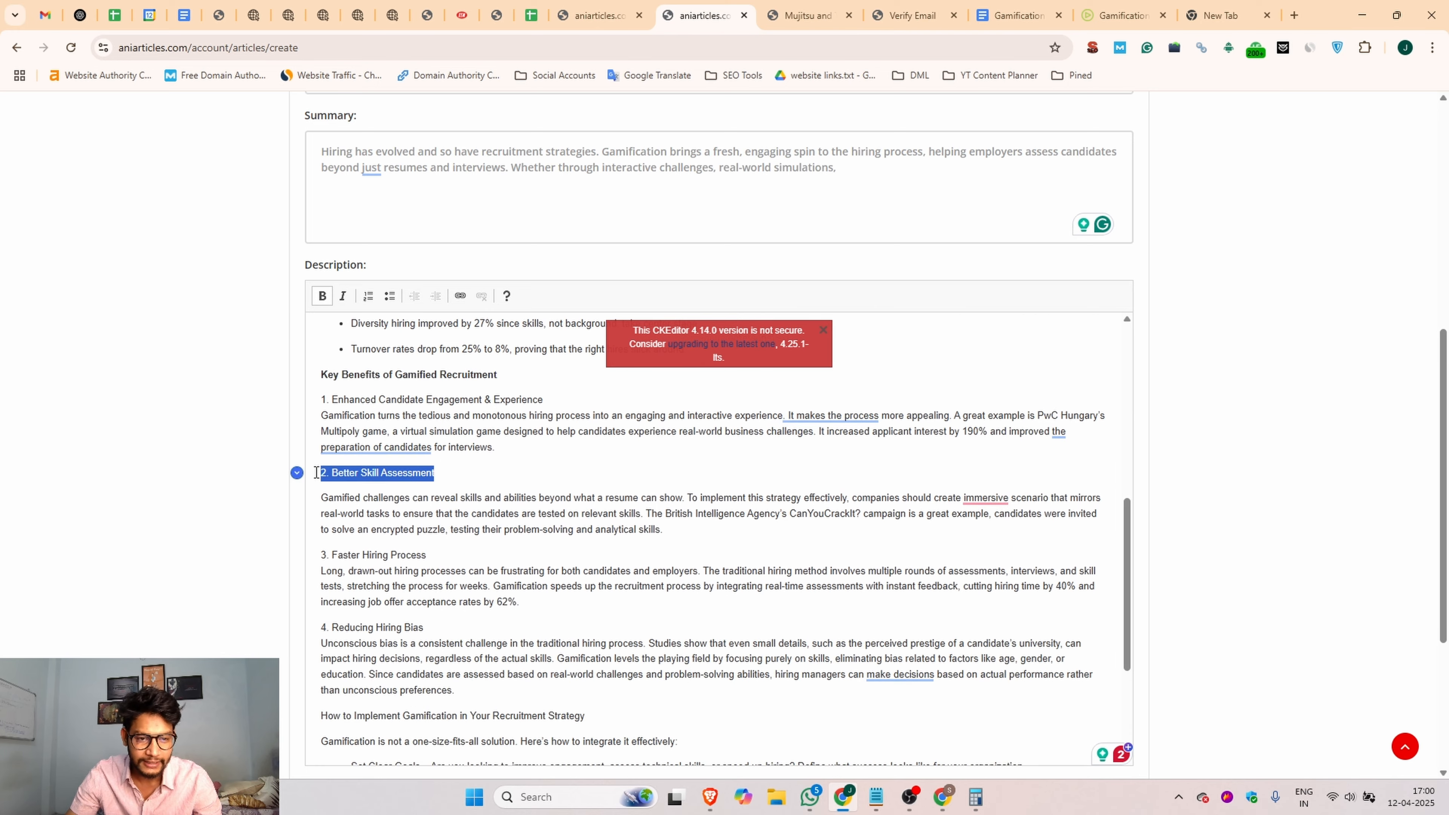
pyautogui.click(322, 297)
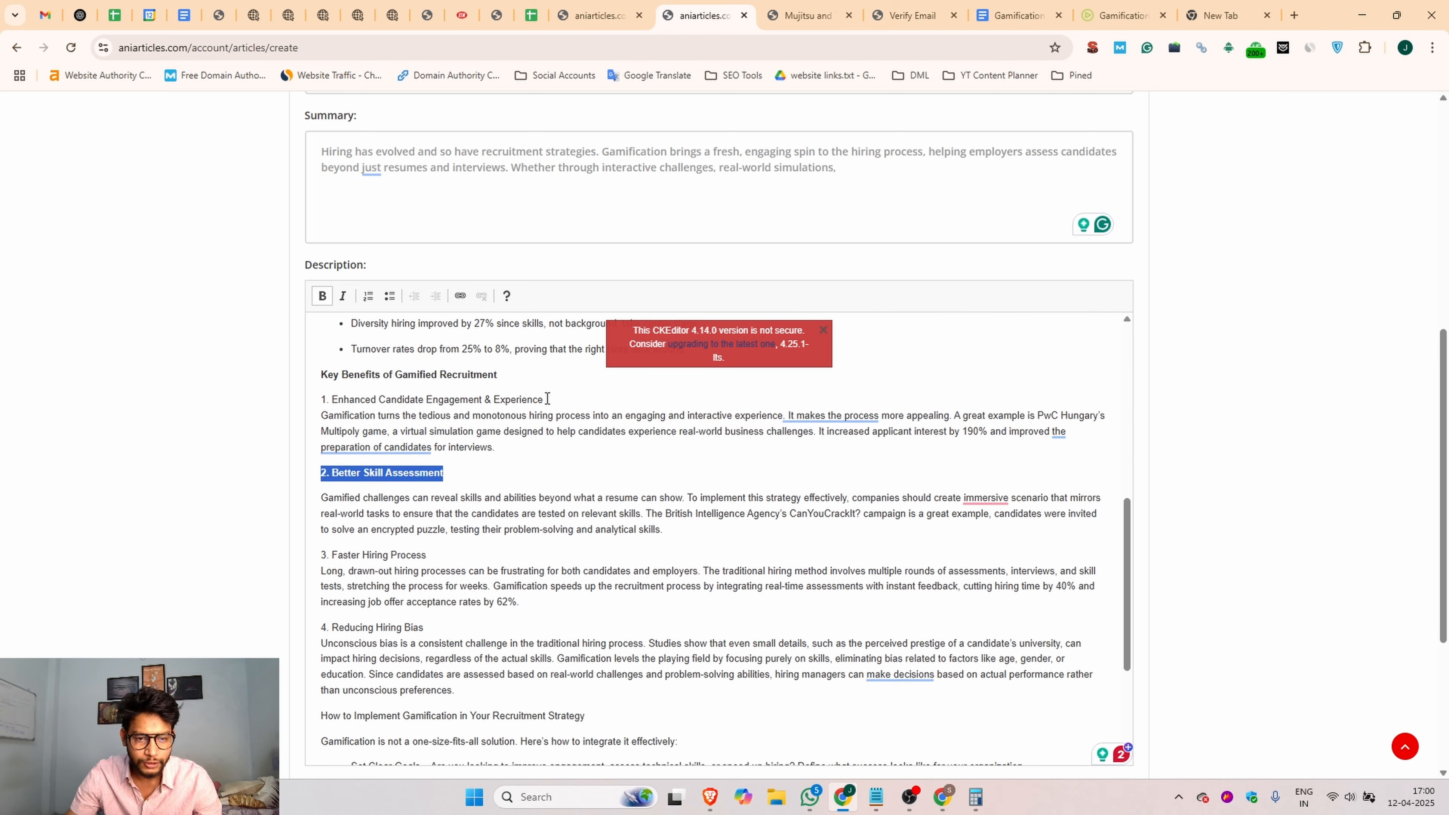
pyautogui.moveTo(547, 399); pyautogui.dragTo(316, 400)
pyautogui.click(322, 296)
# Step: Make the subheadings "3. Faster Hiring Process" and "4. Reducing Hiring Bias" bold
pyautogui.scroll(-4, 370, 382)
pyautogui.moveTo(437, 346); pyautogui.dragTo(316, 346)
pyautogui.click(325, 303)
pyautogui.moveTo(451, 418); pyautogui.dragTo(316, 418)
pyautogui.click(321, 298)
# Step: Review the whole description and the image attachment field, ending at the linked text "Gamification is transforming the recruitment process"
pyautogui.click(556, 522)
pyautogui.scroll(-4, 557, 528)
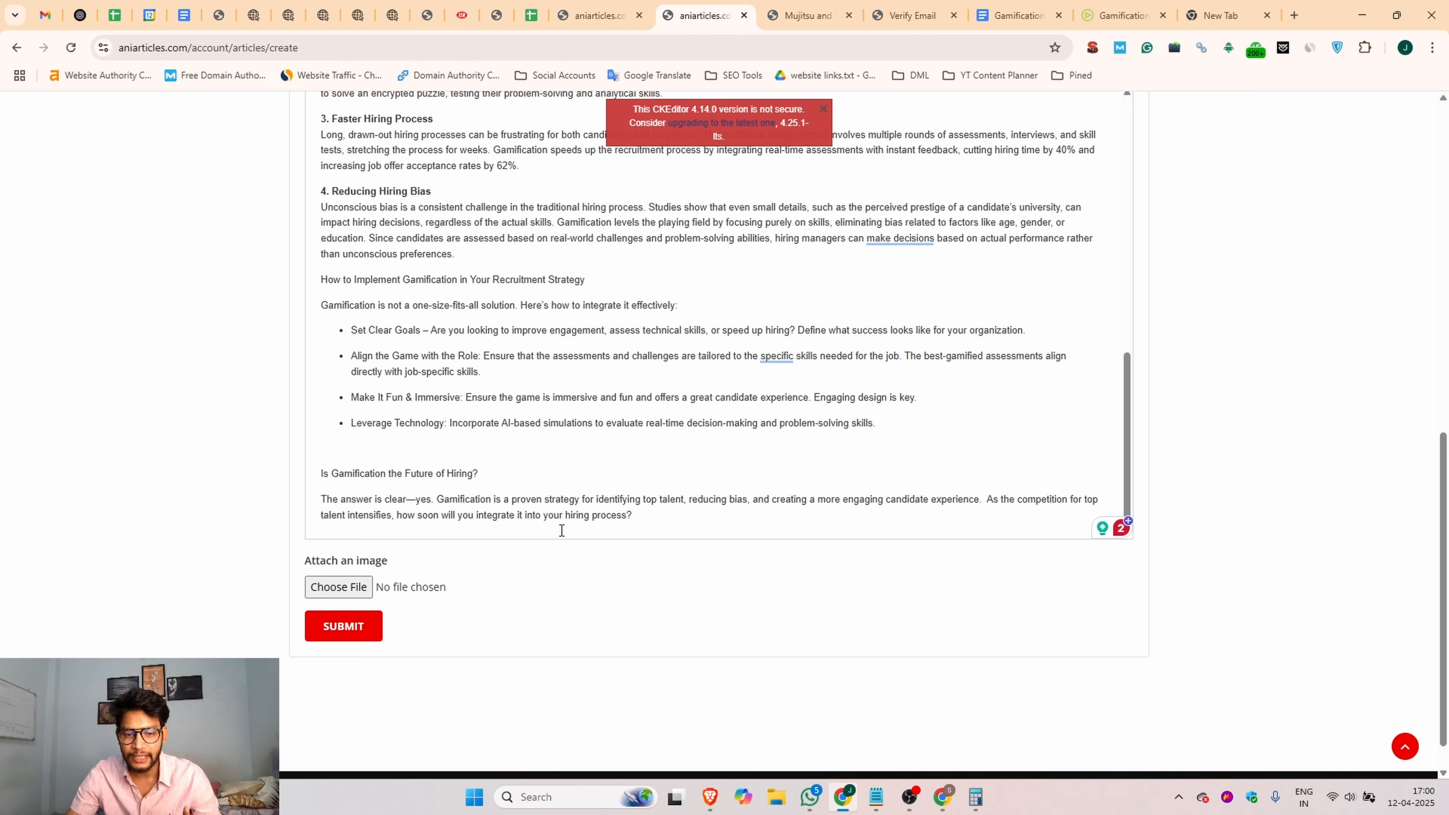
pyautogui.scroll(10, 728, 487)
pyautogui.scroll(-10, 728, 487)
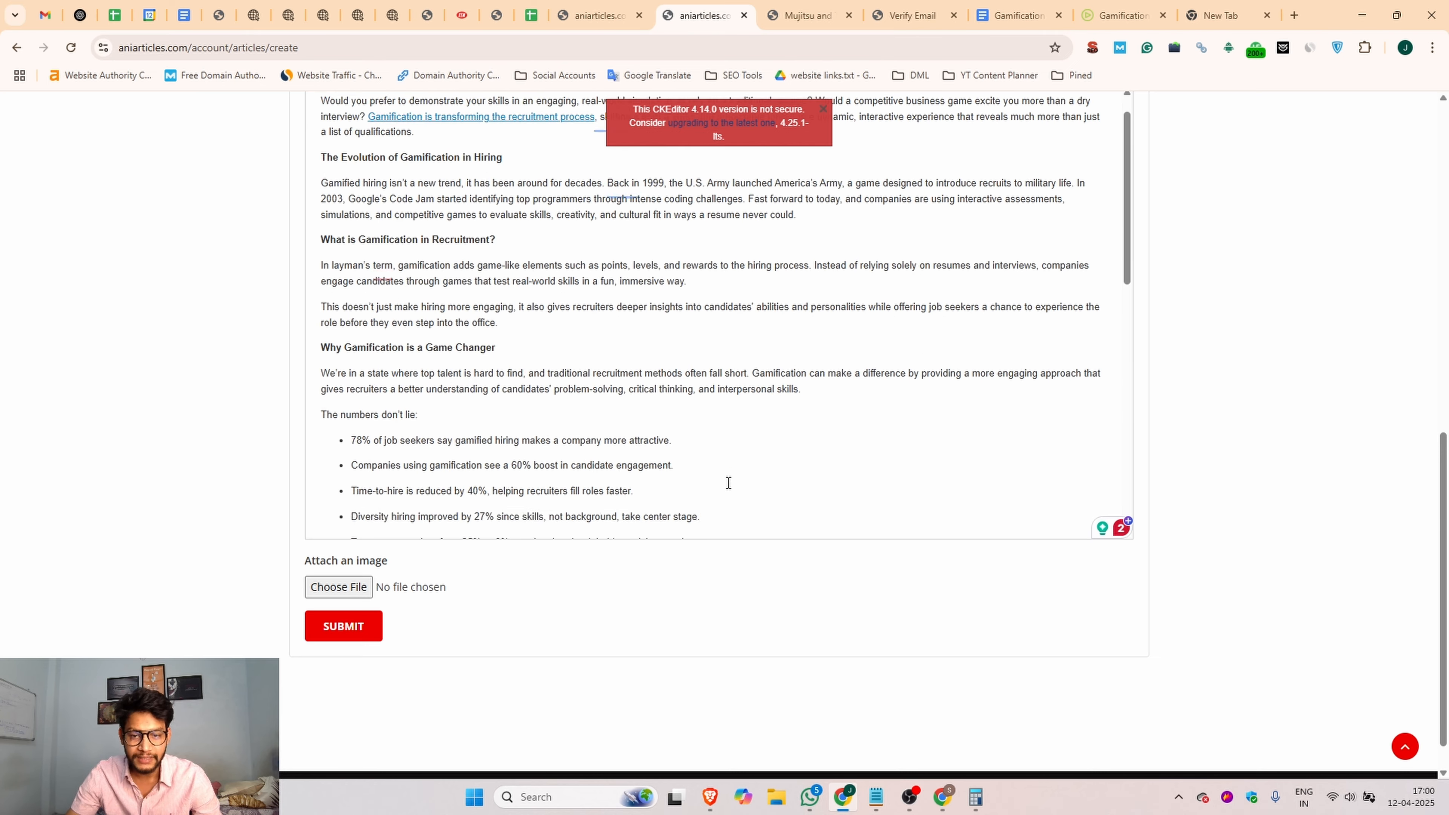
pyautogui.scroll(12, 745, 388)
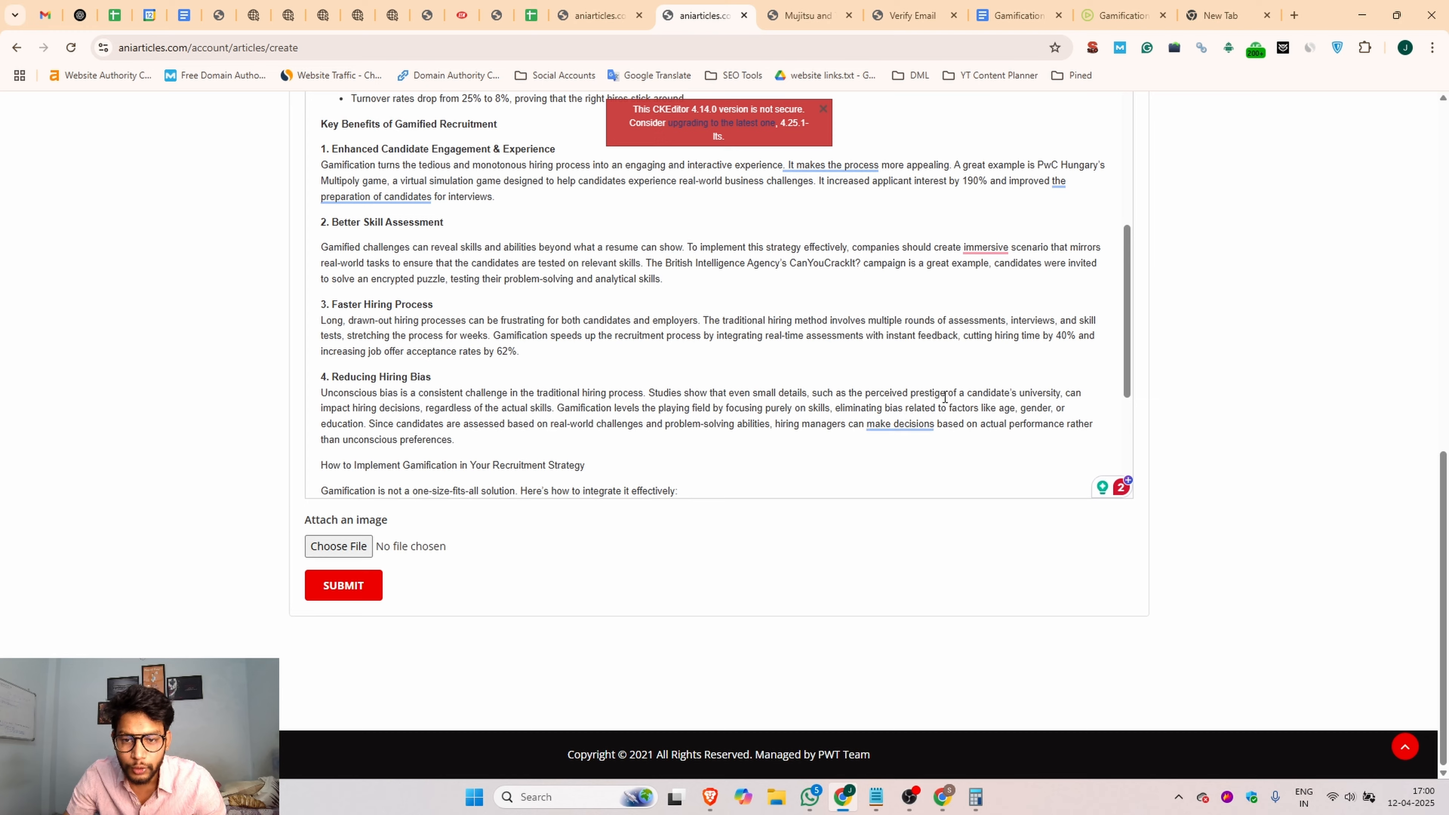
pyautogui.scroll(2, 604, 329)
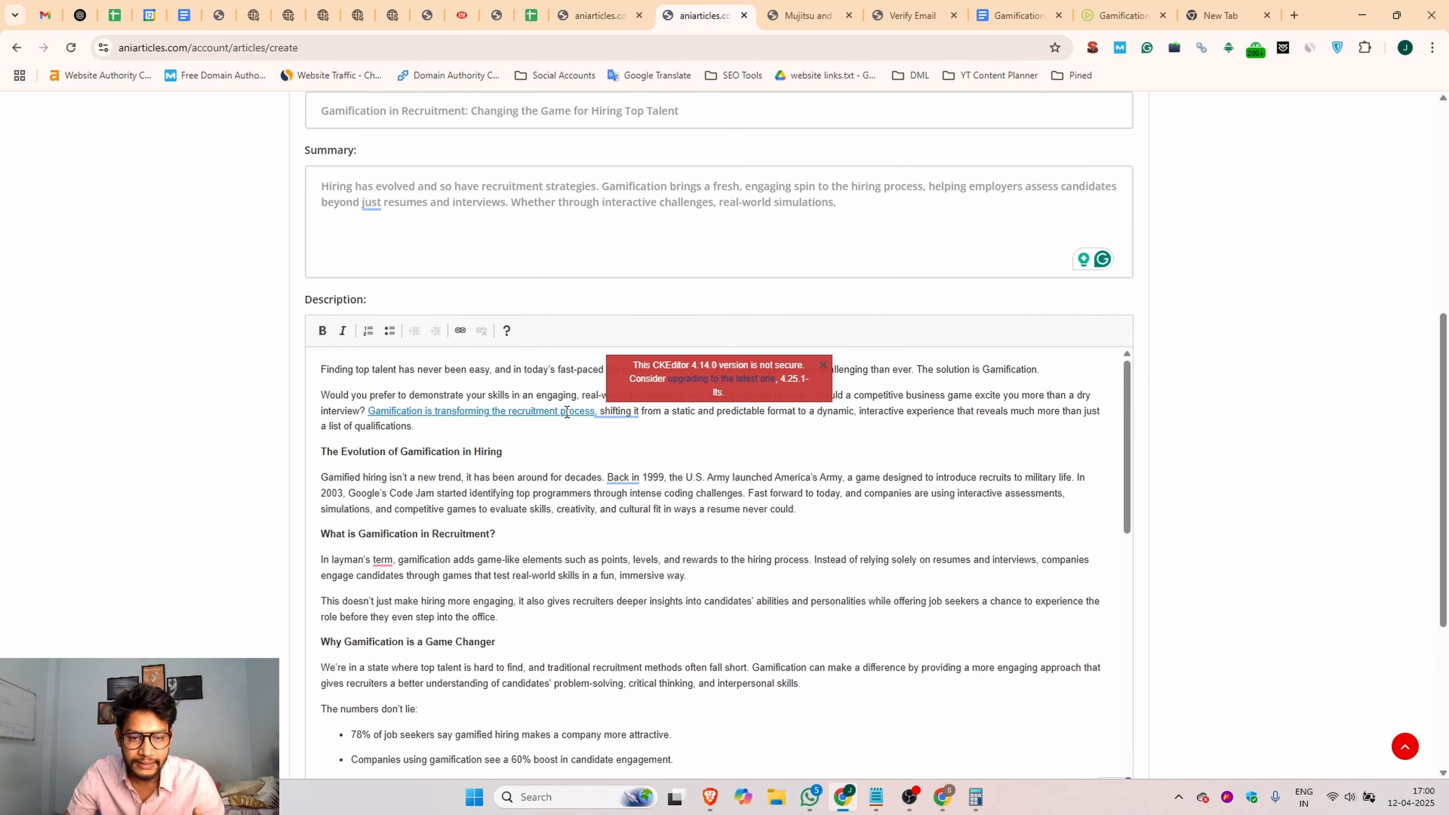
pyautogui.click(497, 411)
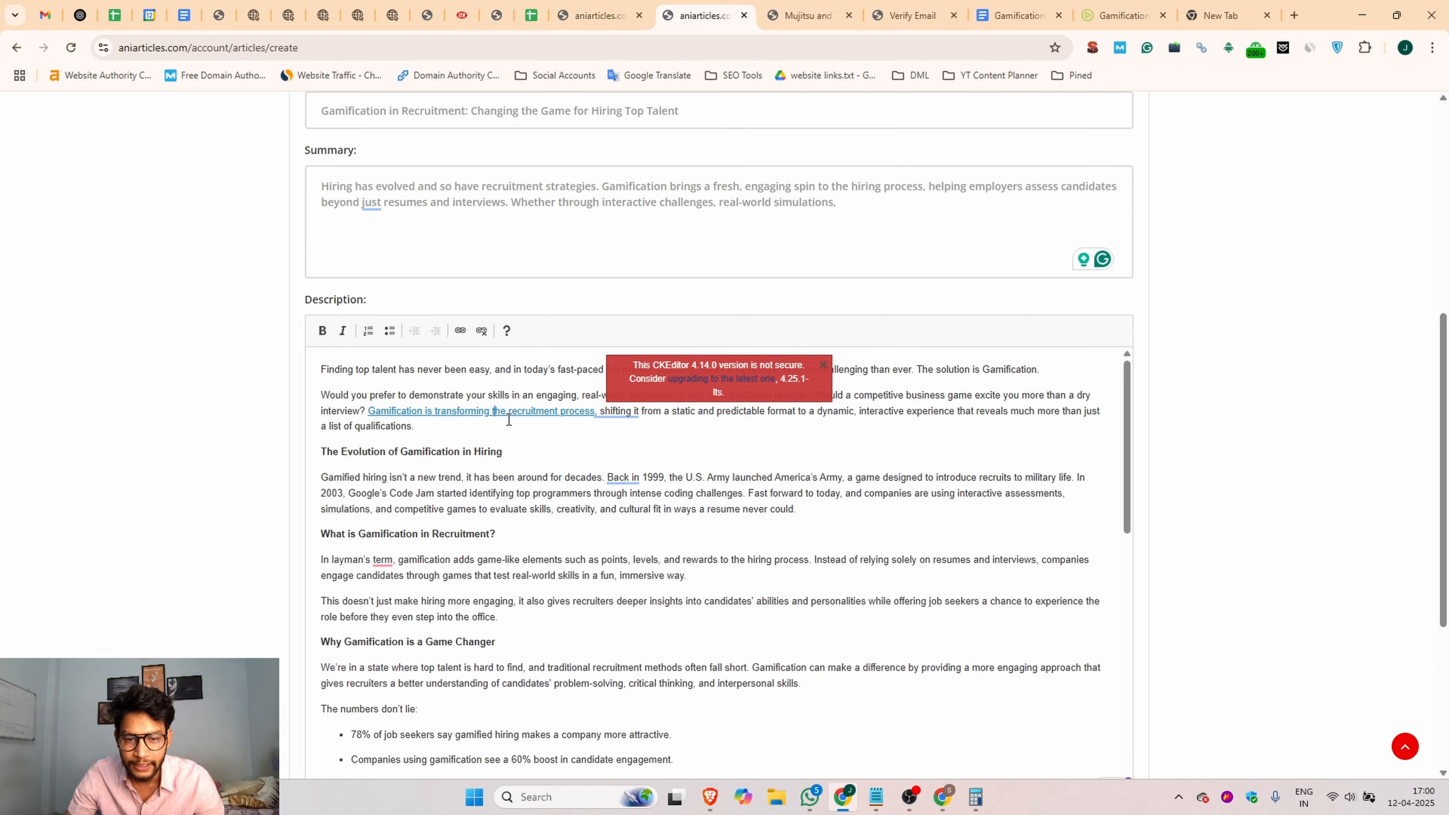
# Step: Dismiss the editor's security notice and remove the link from "Gamification is transforming the recruitment process"
pyautogui.click(823, 364)
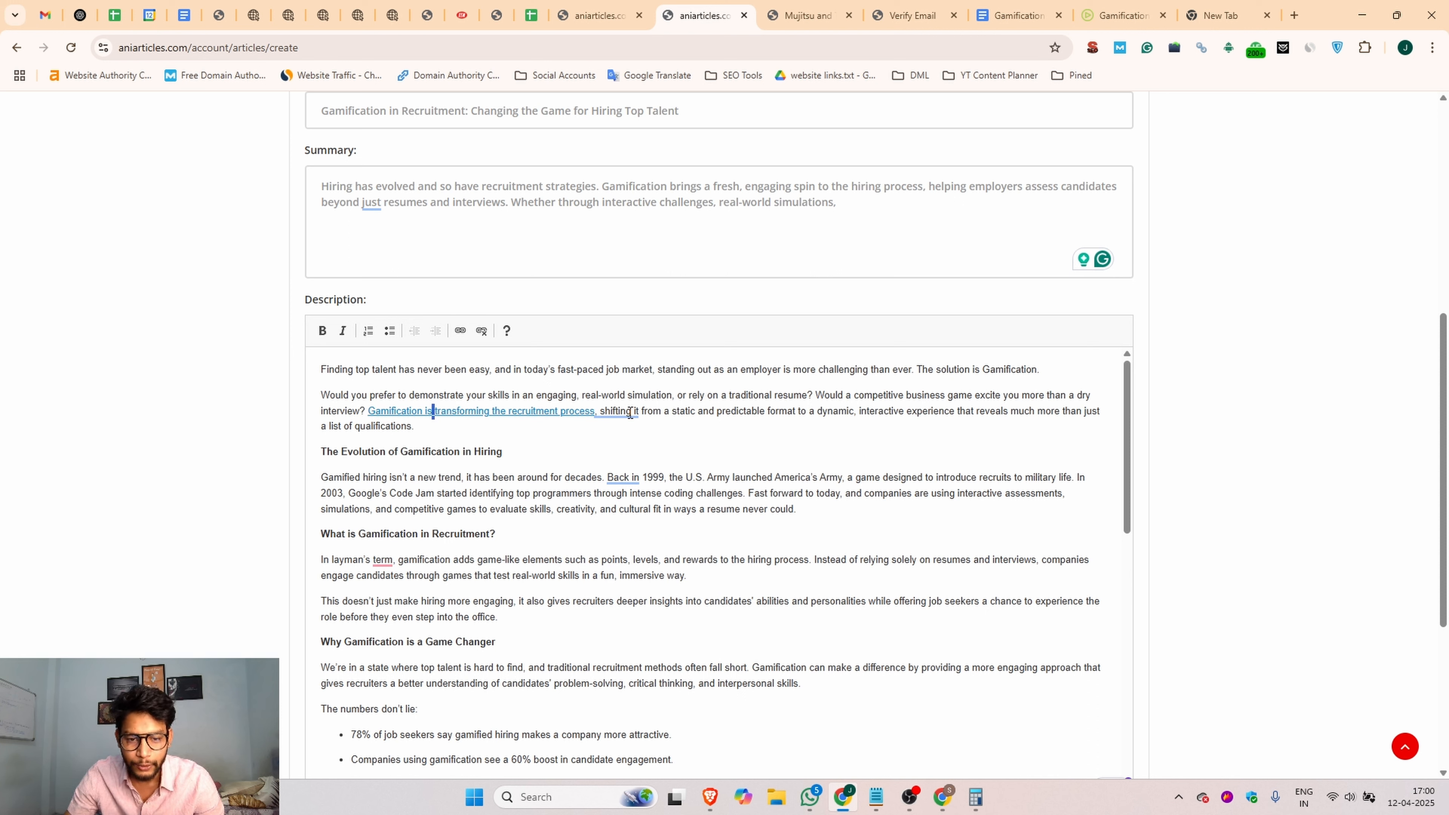
pyautogui.moveTo(368, 412); pyautogui.dragTo(591, 419)
pyautogui.click(480, 330)
pyautogui.click(610, 394)
pyautogui.moveTo(374, 407); pyautogui.dragTo(597, 418)
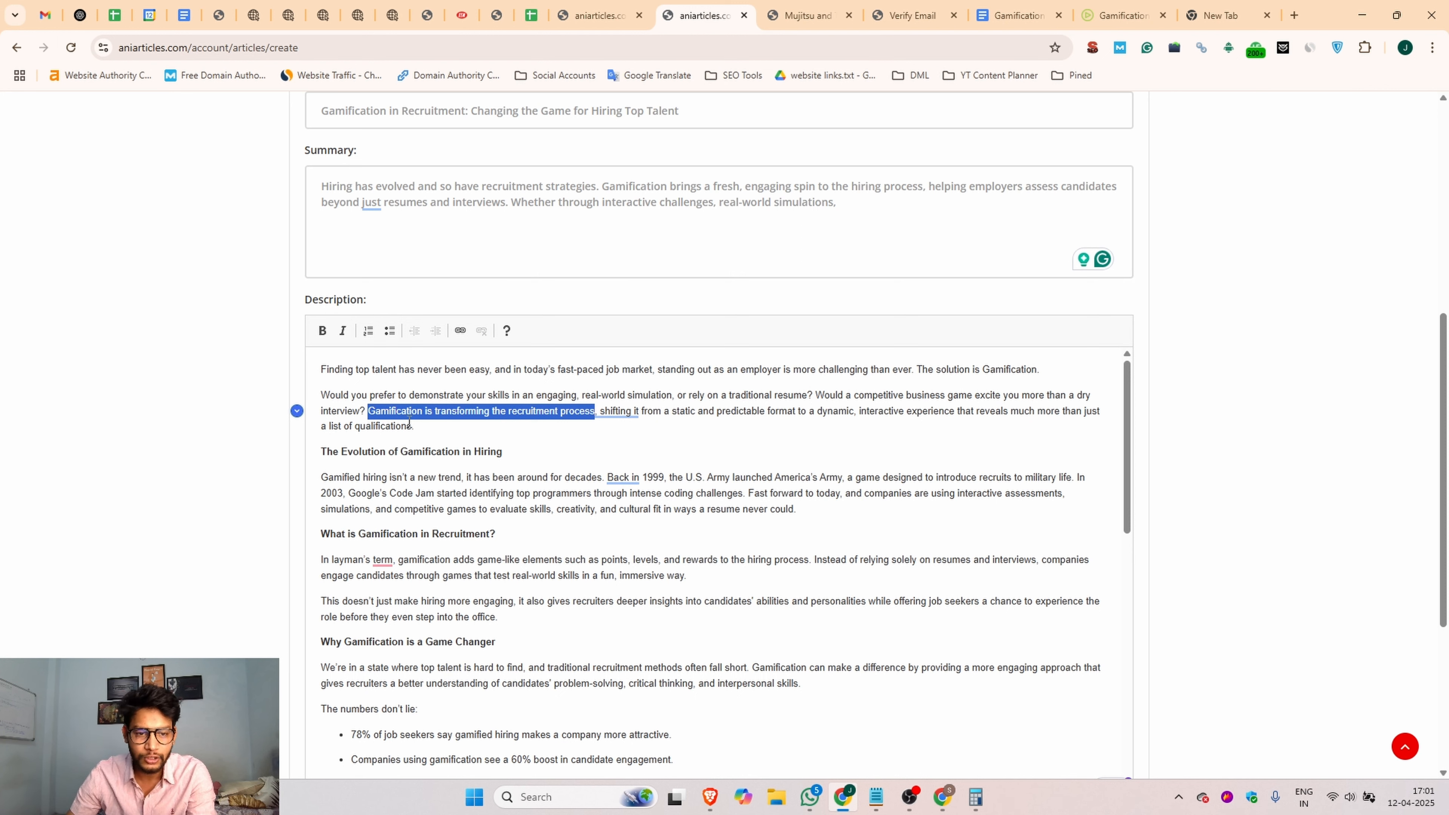
pyautogui.click(1118, 15)
pyautogui.click(647, 43)
pyautogui.hotkey('ctrl', 'c')
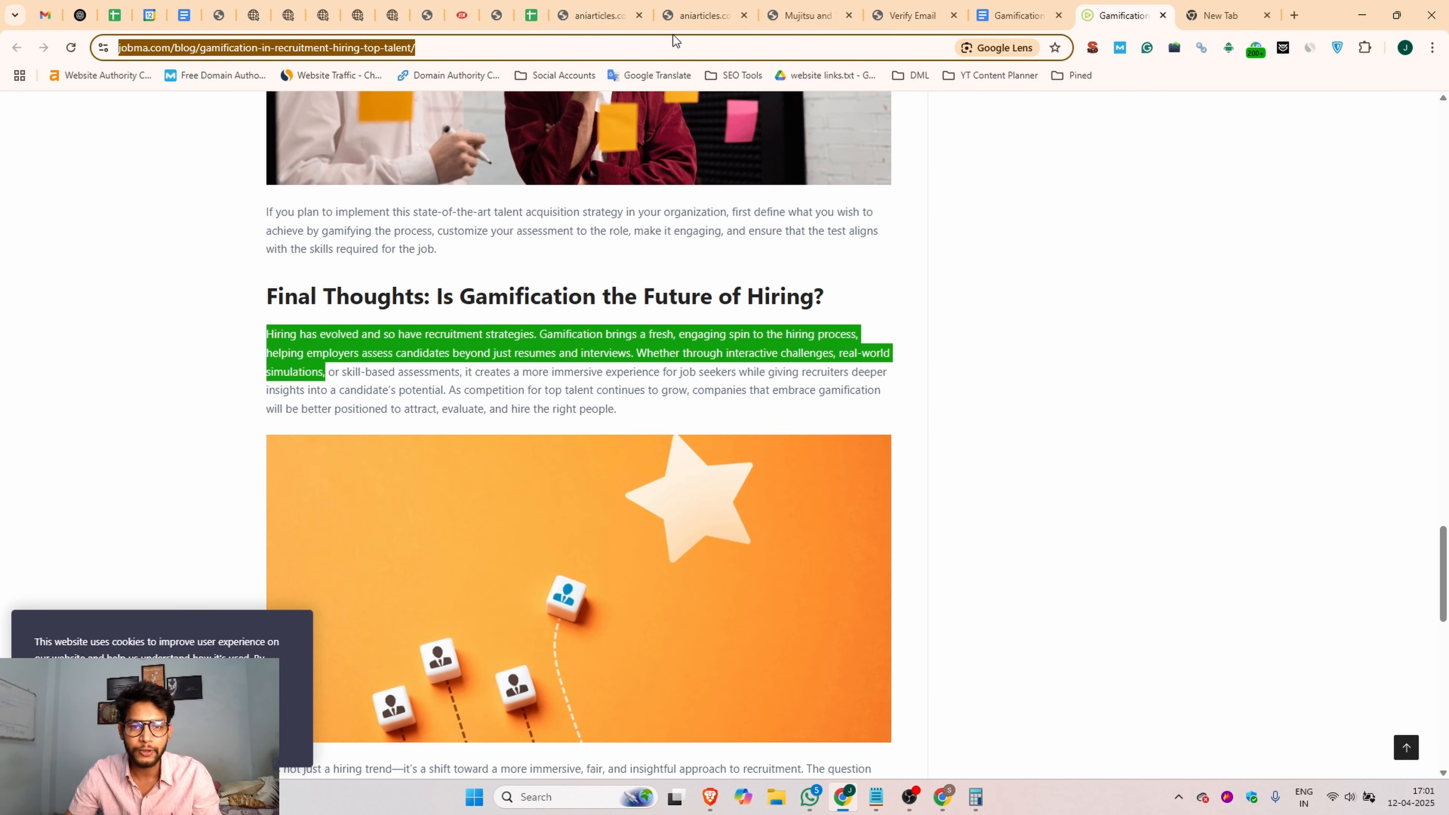
pyautogui.click(708, 6)
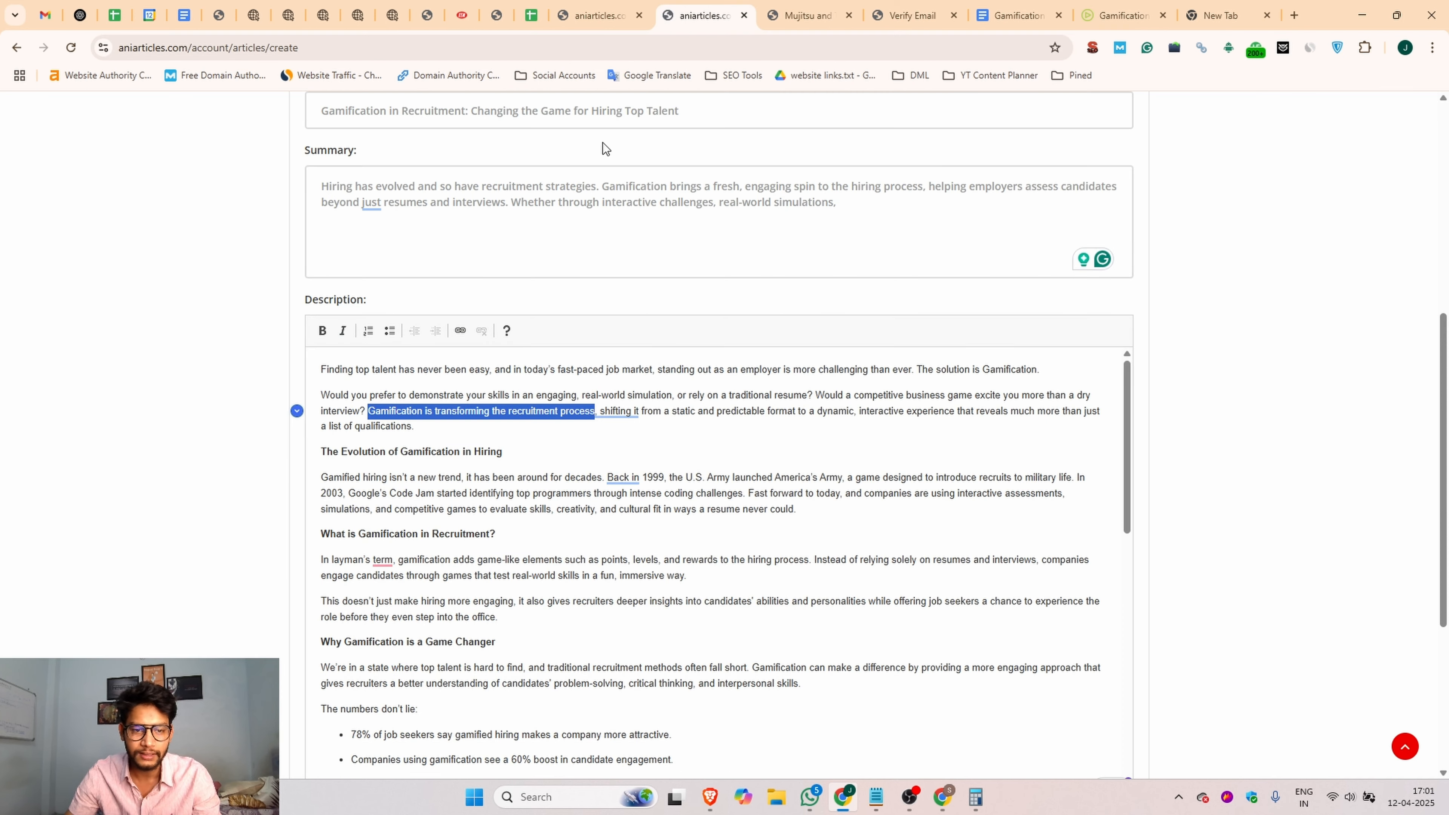
pyautogui.click(460, 330)
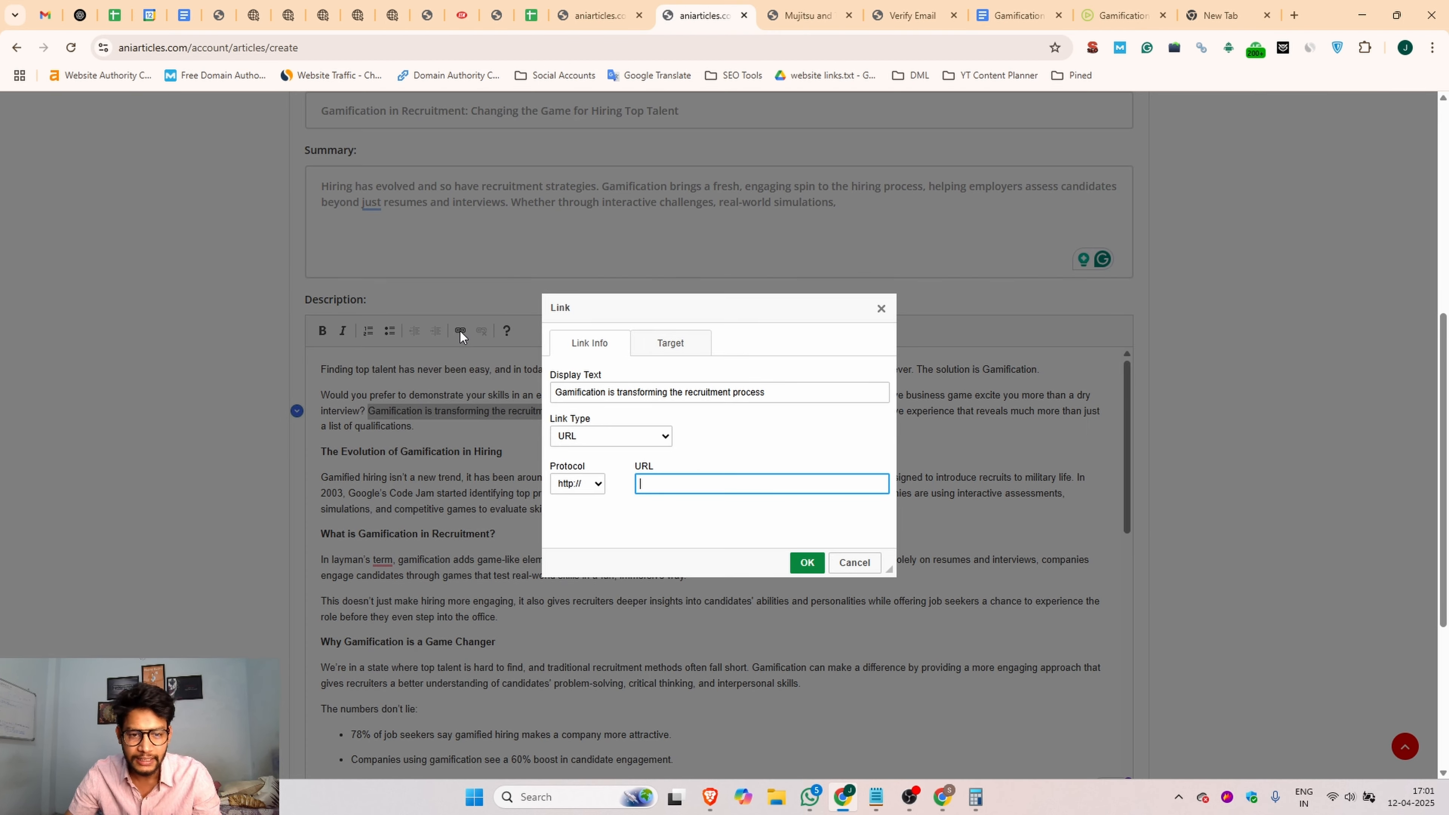
pyautogui.hotkey('ctrl', 'v')
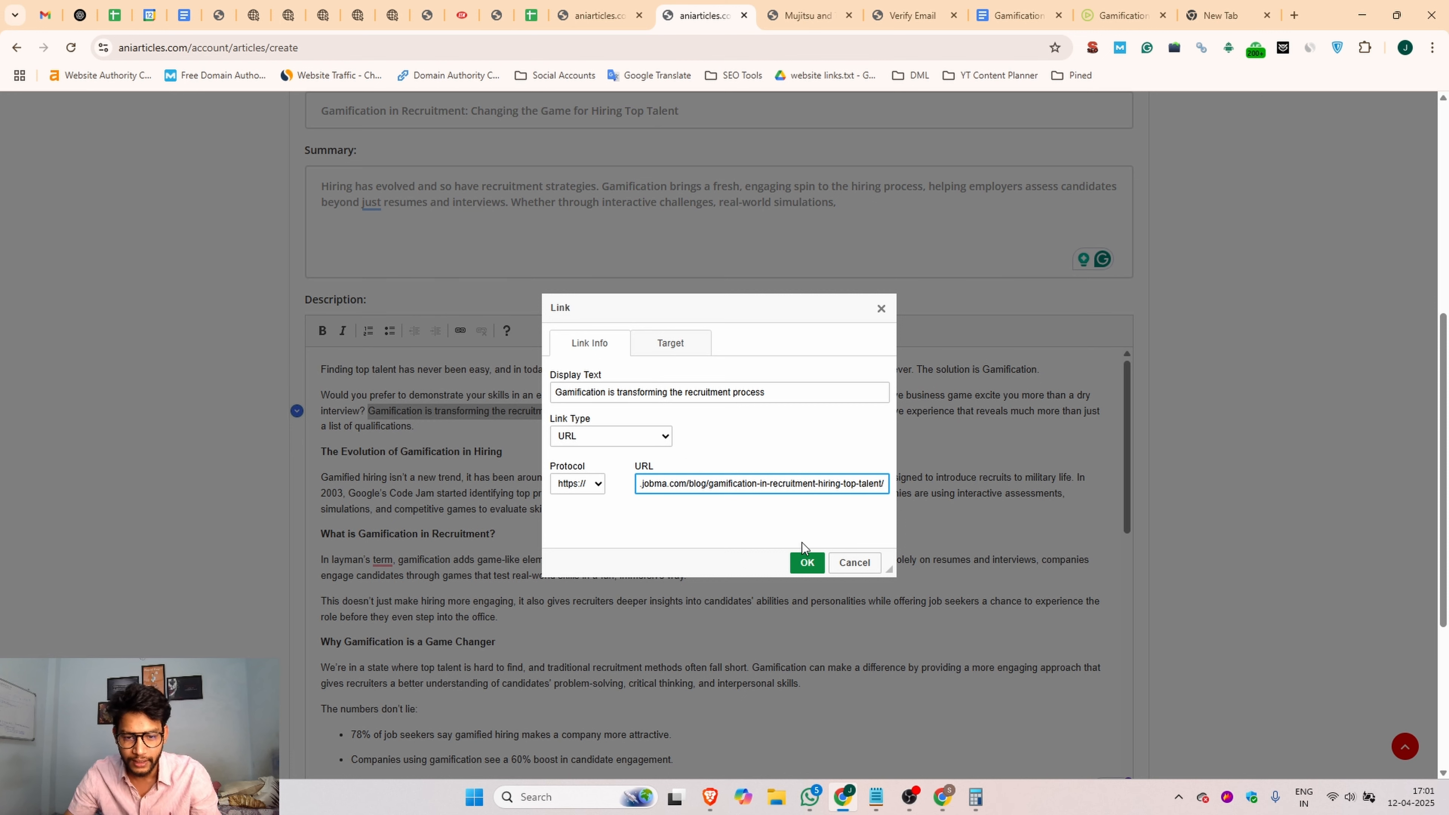
pyautogui.click(806, 562)
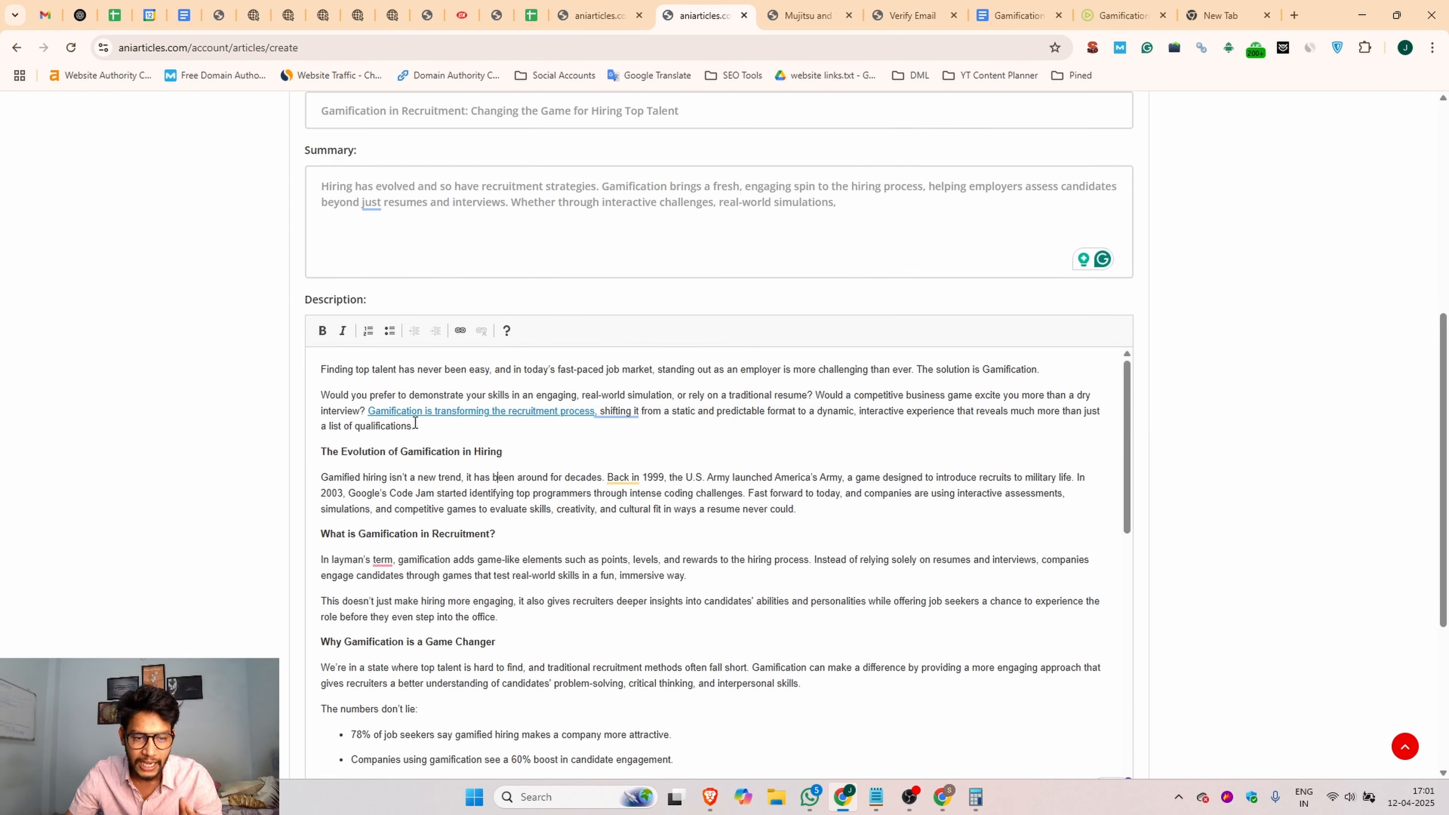
# Step: Look through the finished description and attach image1.jpg as the article's image
pyautogui.scroll(-15, 515, 509)
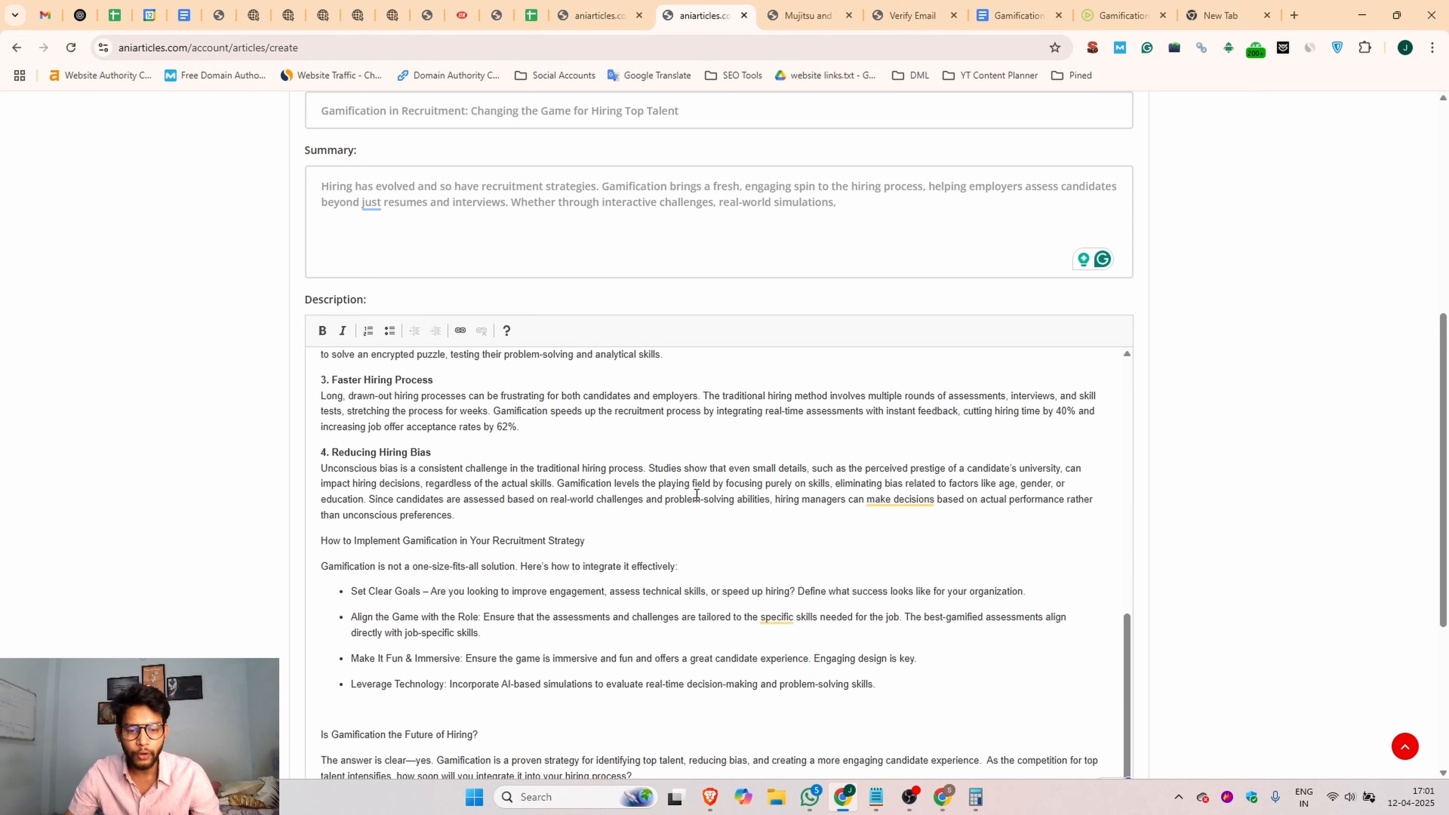
pyautogui.scroll(-5, 696, 495)
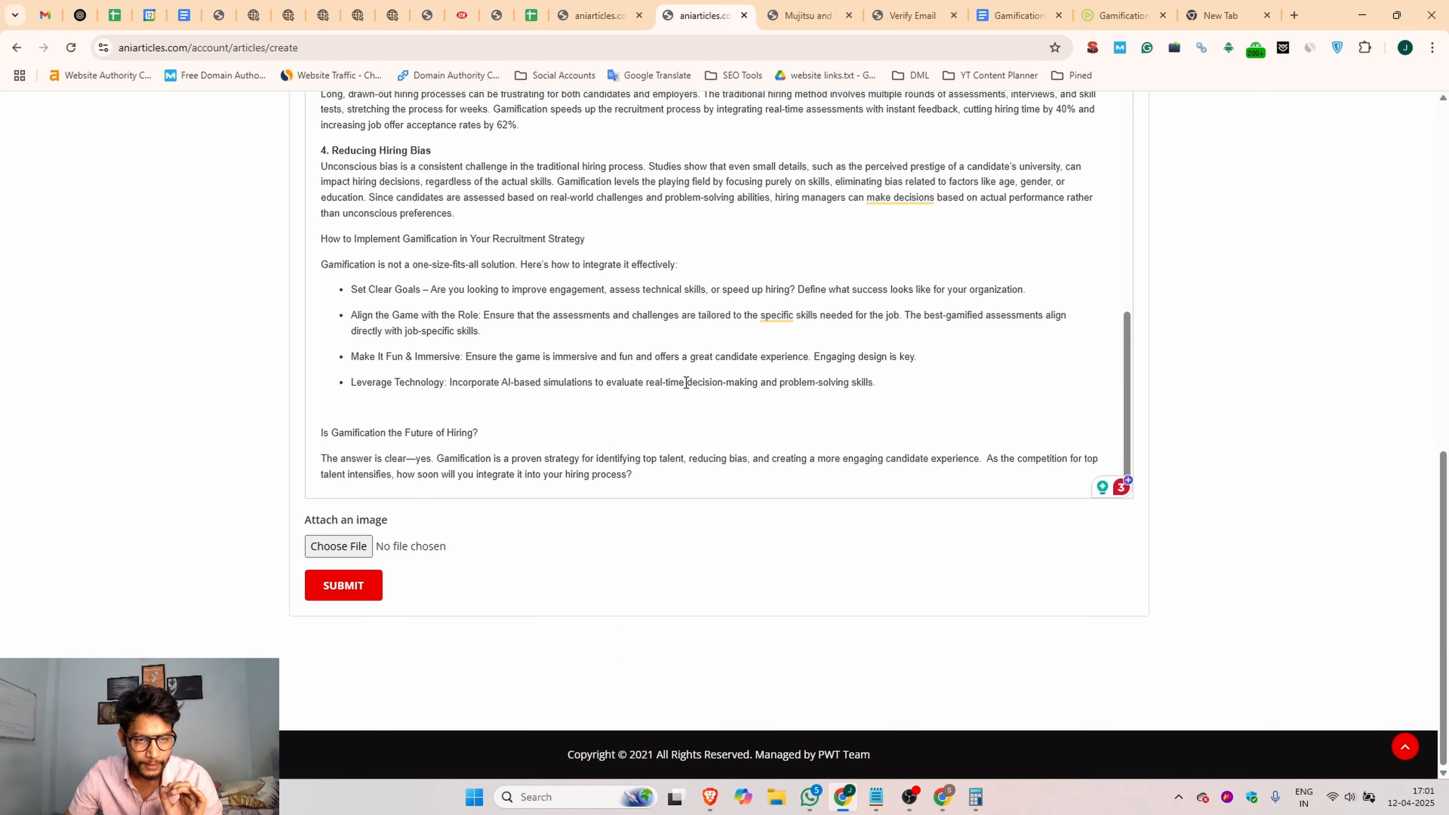
pyautogui.scroll(12, 707, 396)
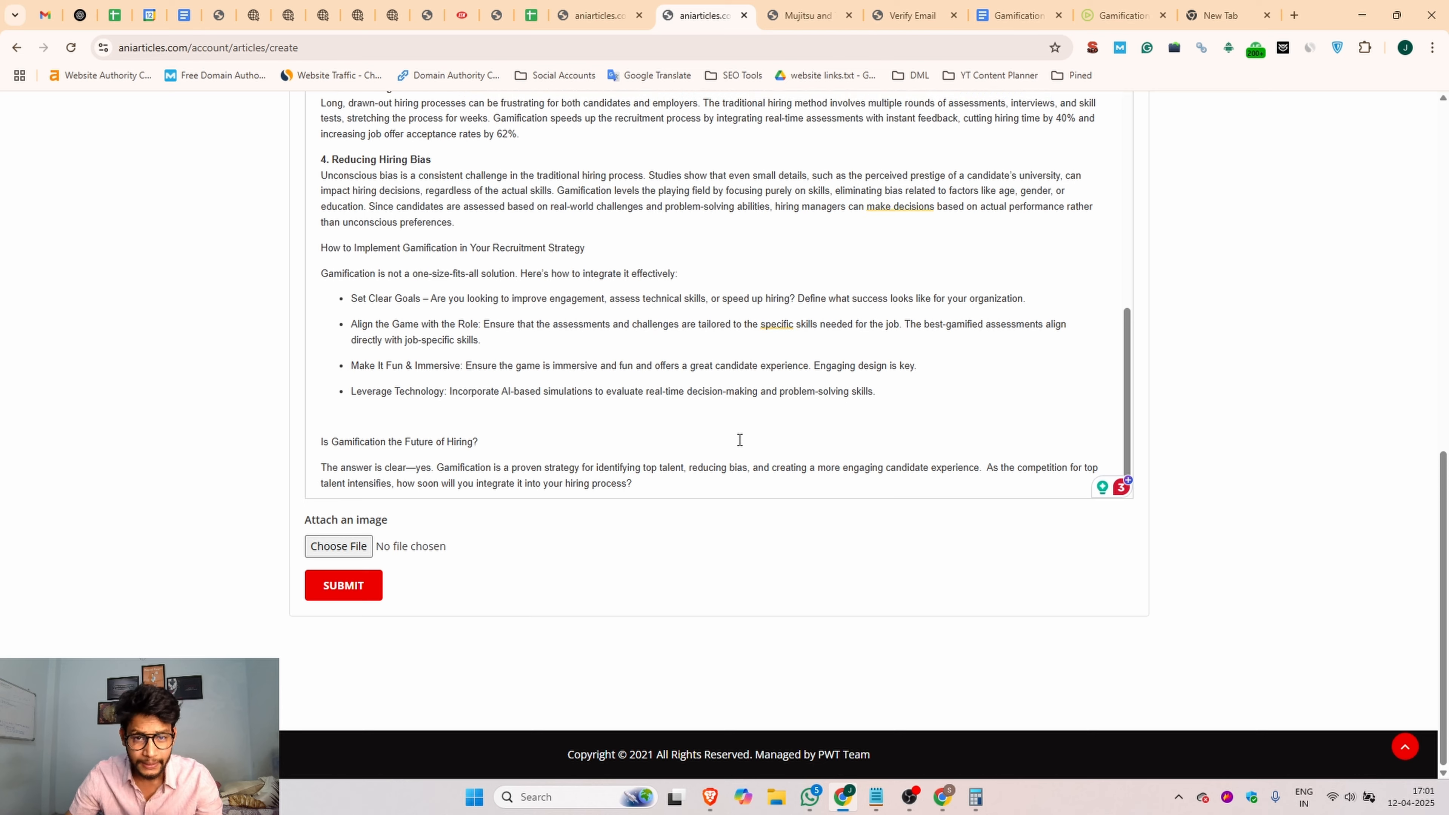
pyautogui.scroll(5, 707, 397)
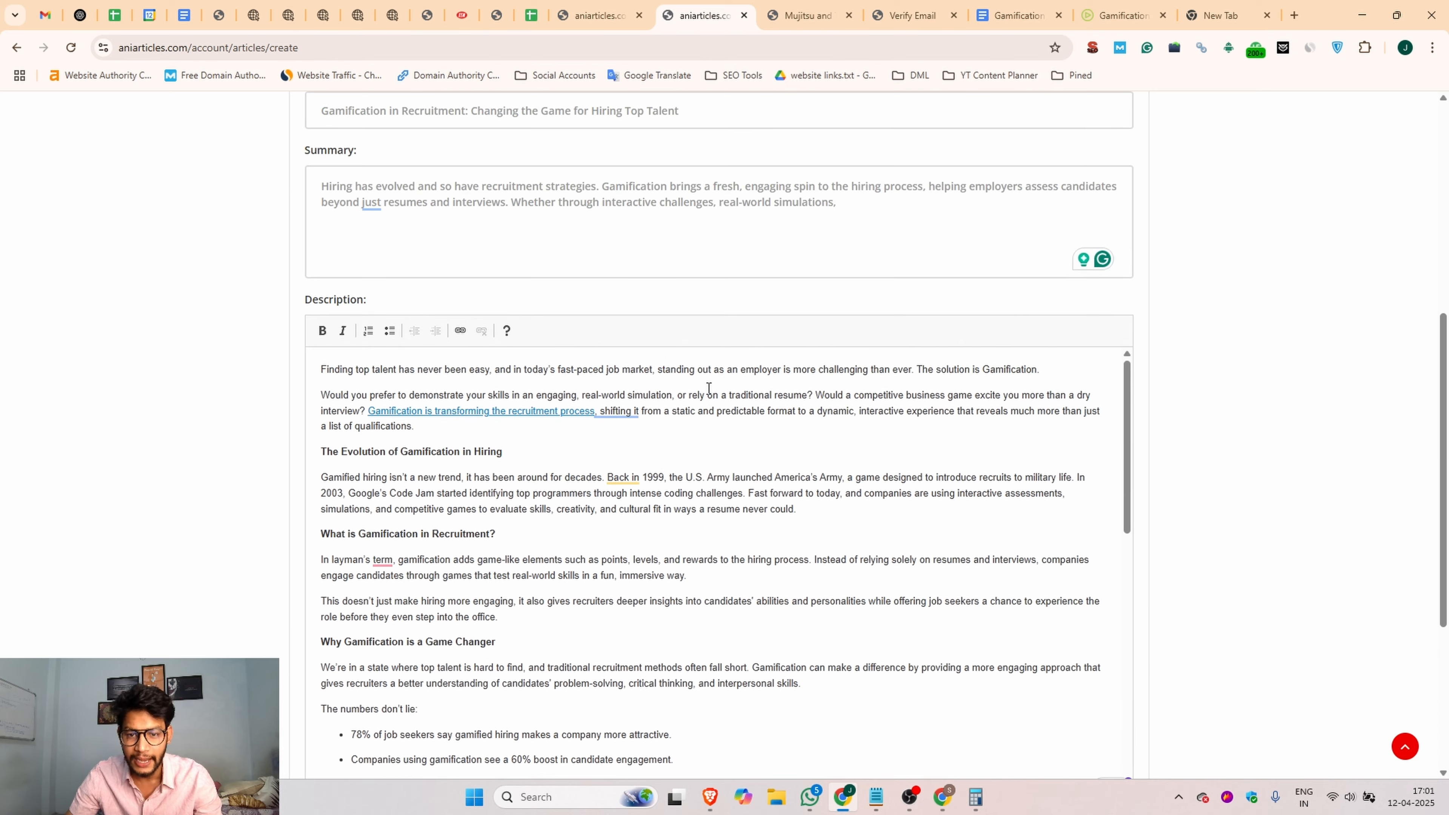
pyautogui.scroll(3, 708, 394)
pyautogui.scroll(-8, 439, 355)
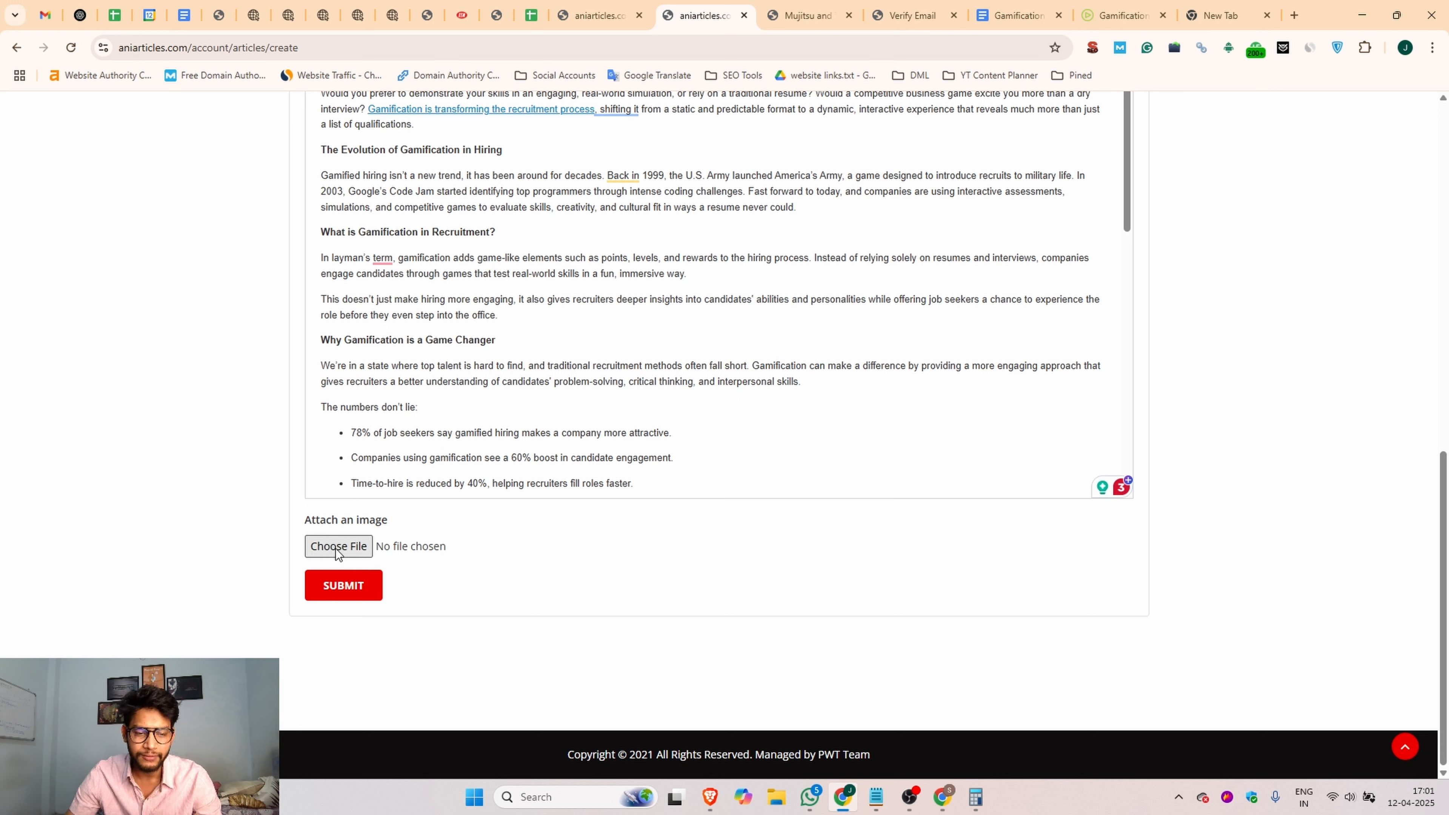
pyautogui.click(351, 549)
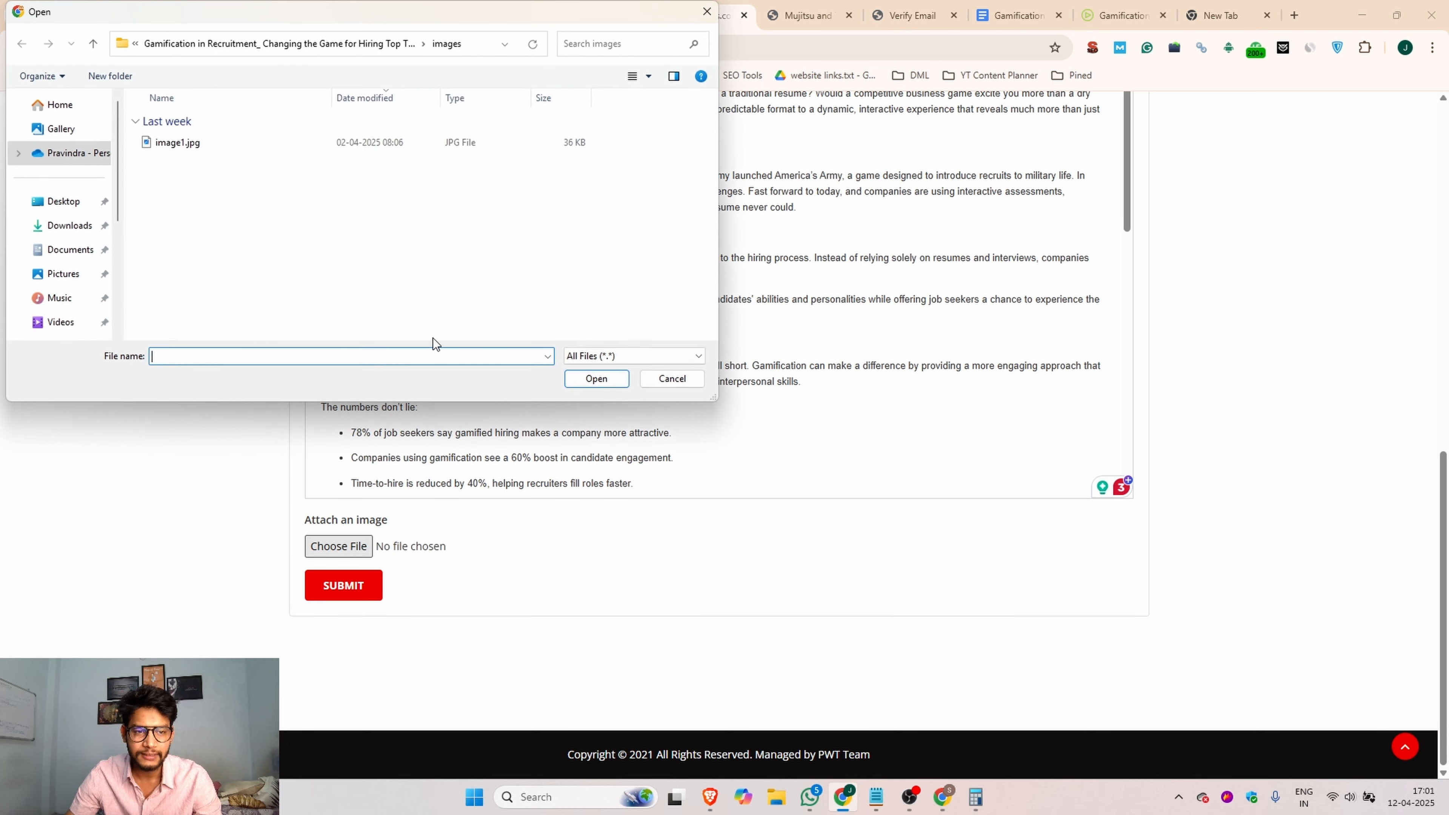
pyautogui.click(254, 142)
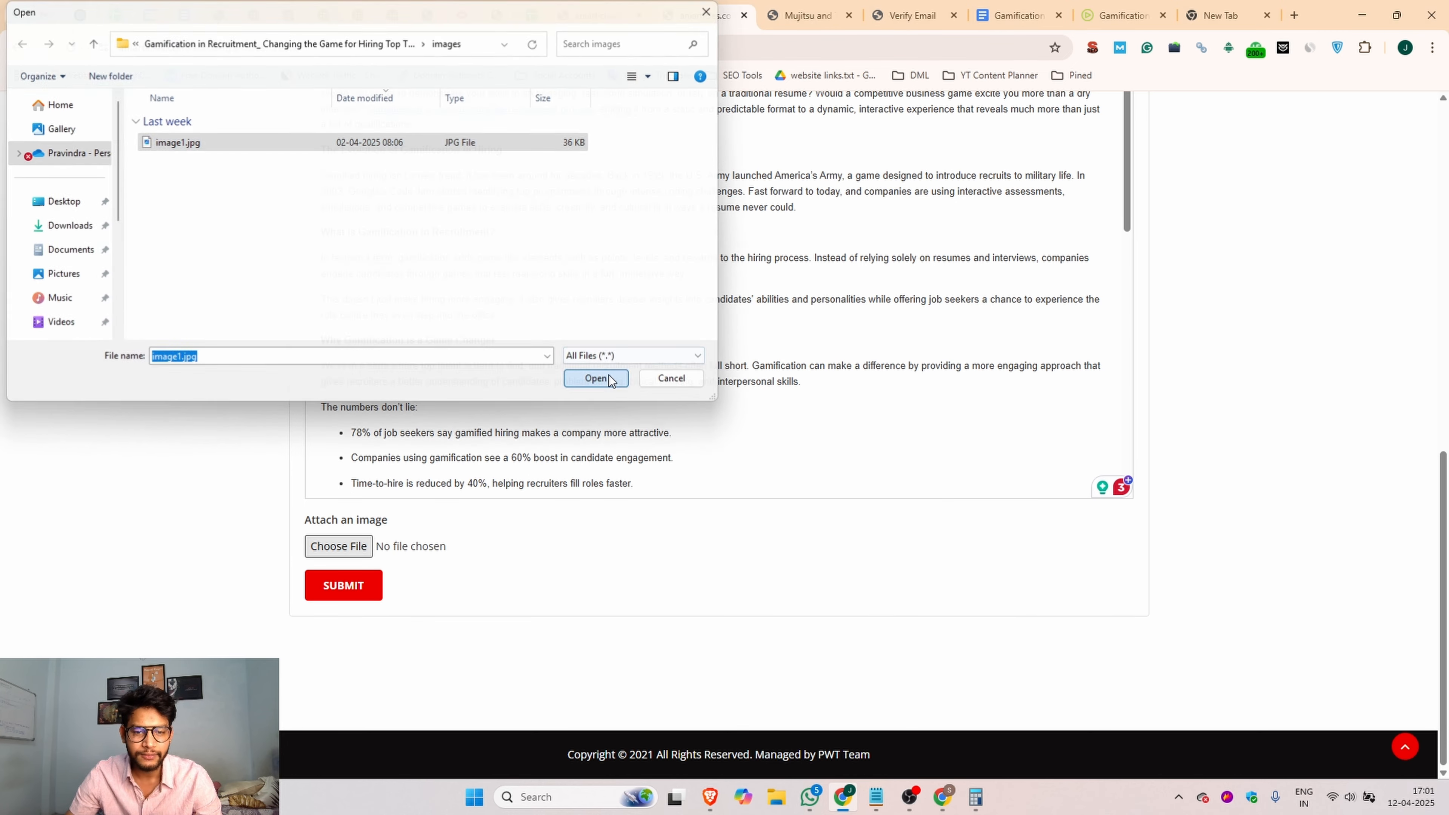
pyautogui.click(596, 379)
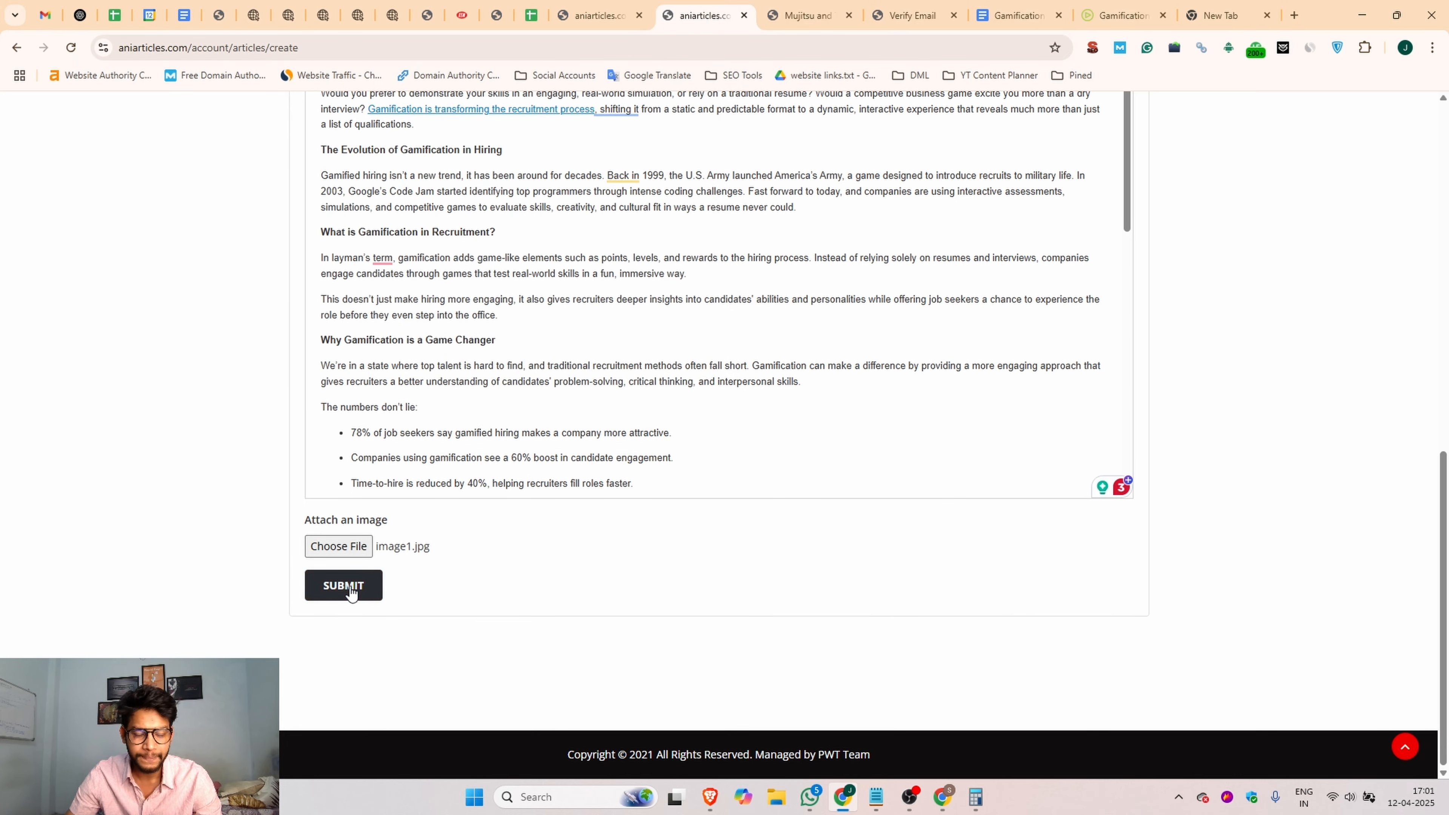
# Step: Submit the article and check the submission message
pyautogui.click(340, 596)
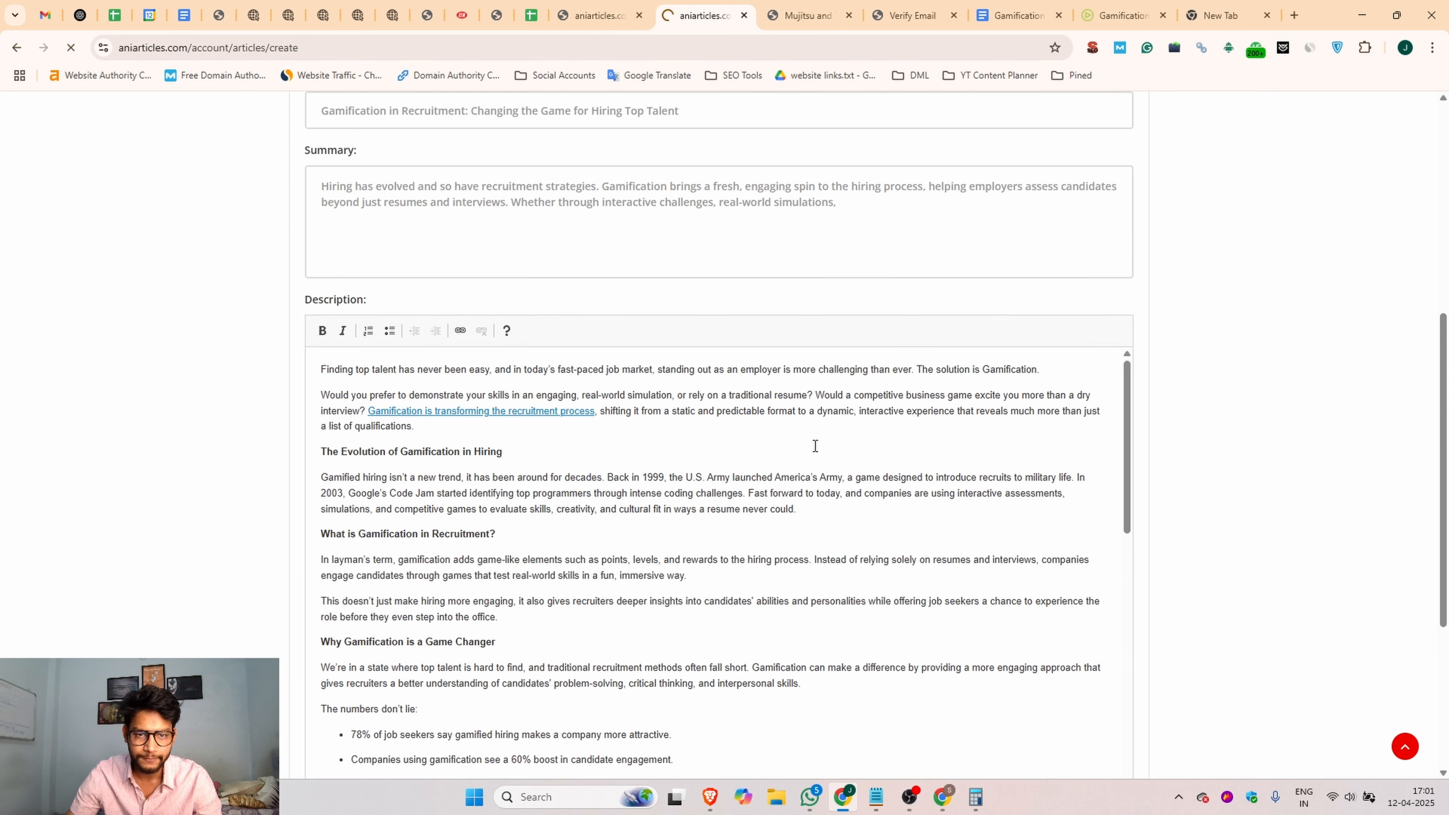
pyautogui.moveTo(303, 419); pyautogui.dragTo(471, 418)
pyautogui.click(559, 419)
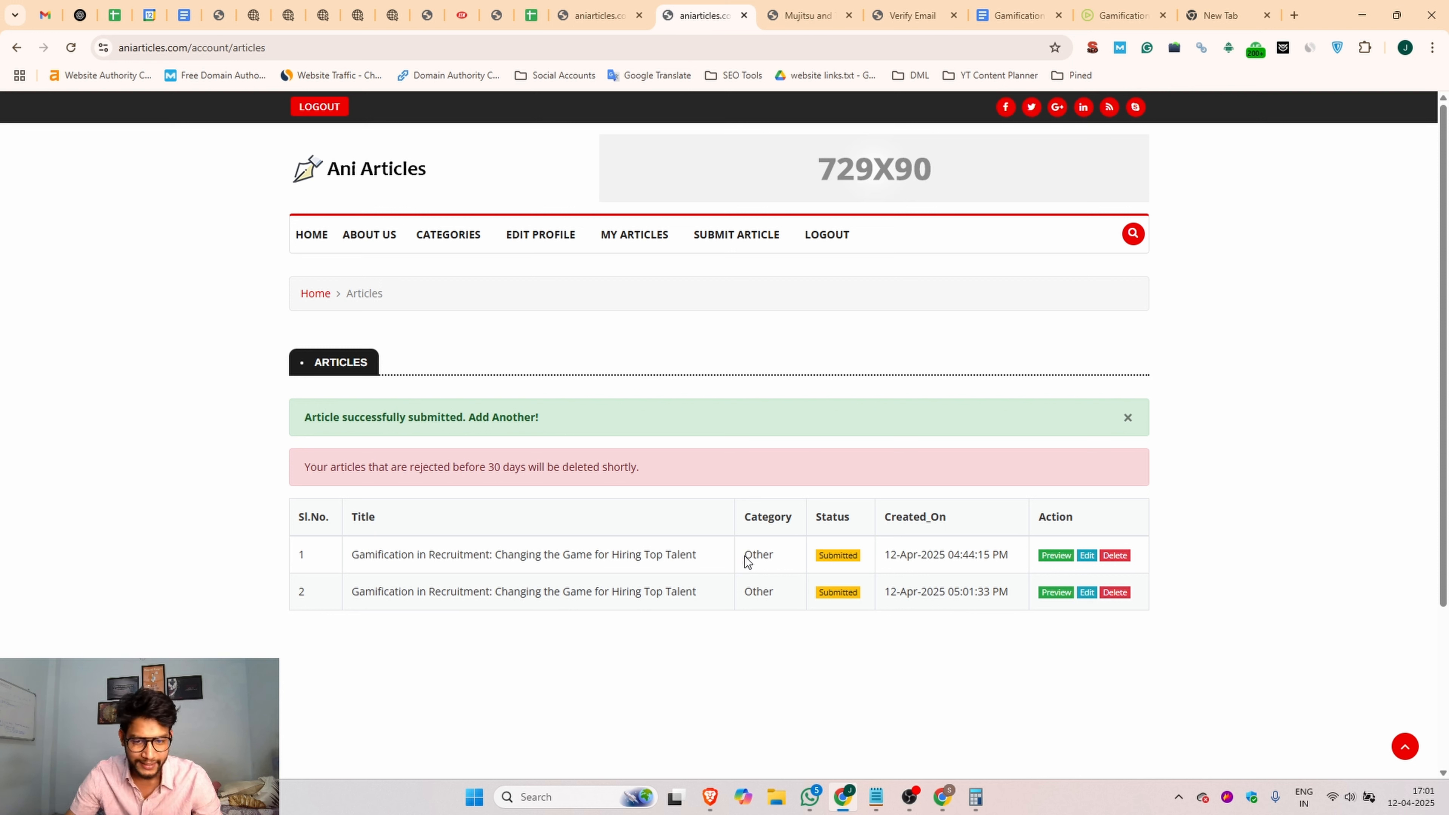
# Step: Preview the article created at 05:01:33 PM and check its title, image and body text
pyautogui.click(1056, 593)
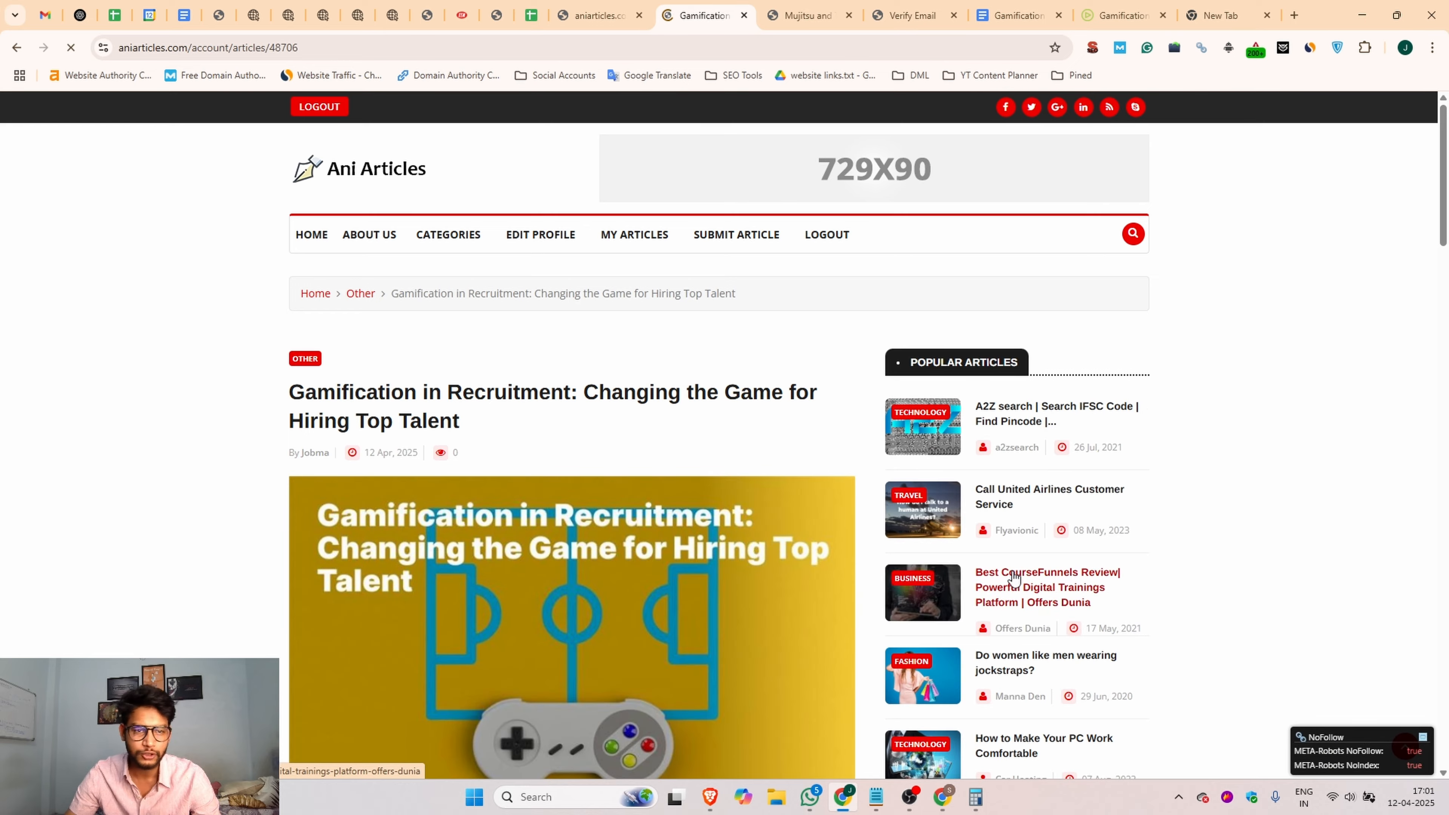
pyautogui.moveTo(276, 403); pyautogui.dragTo(469, 420)
pyautogui.scroll(-8, 537, 434)
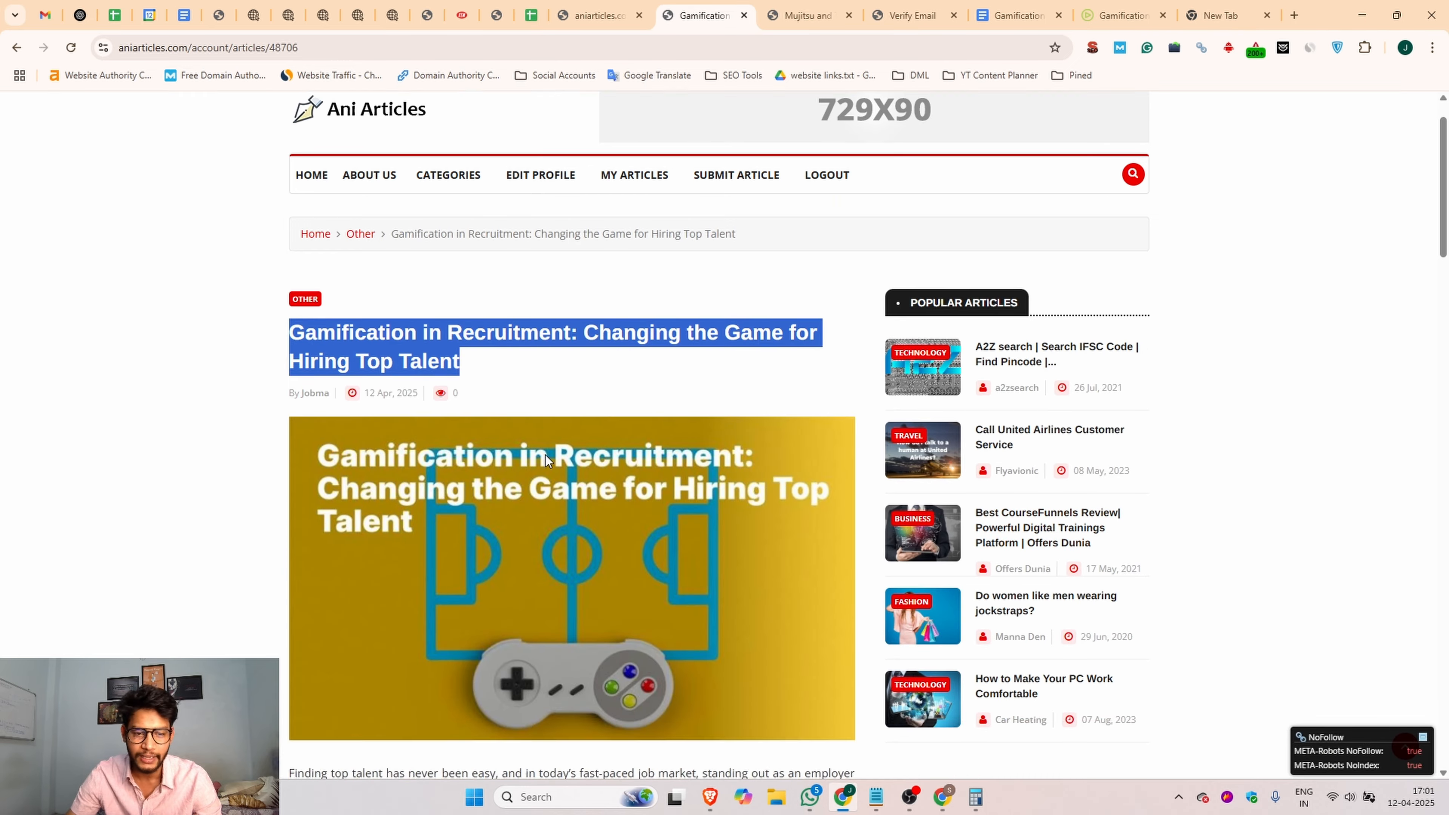
pyautogui.scroll(5, 517, 323)
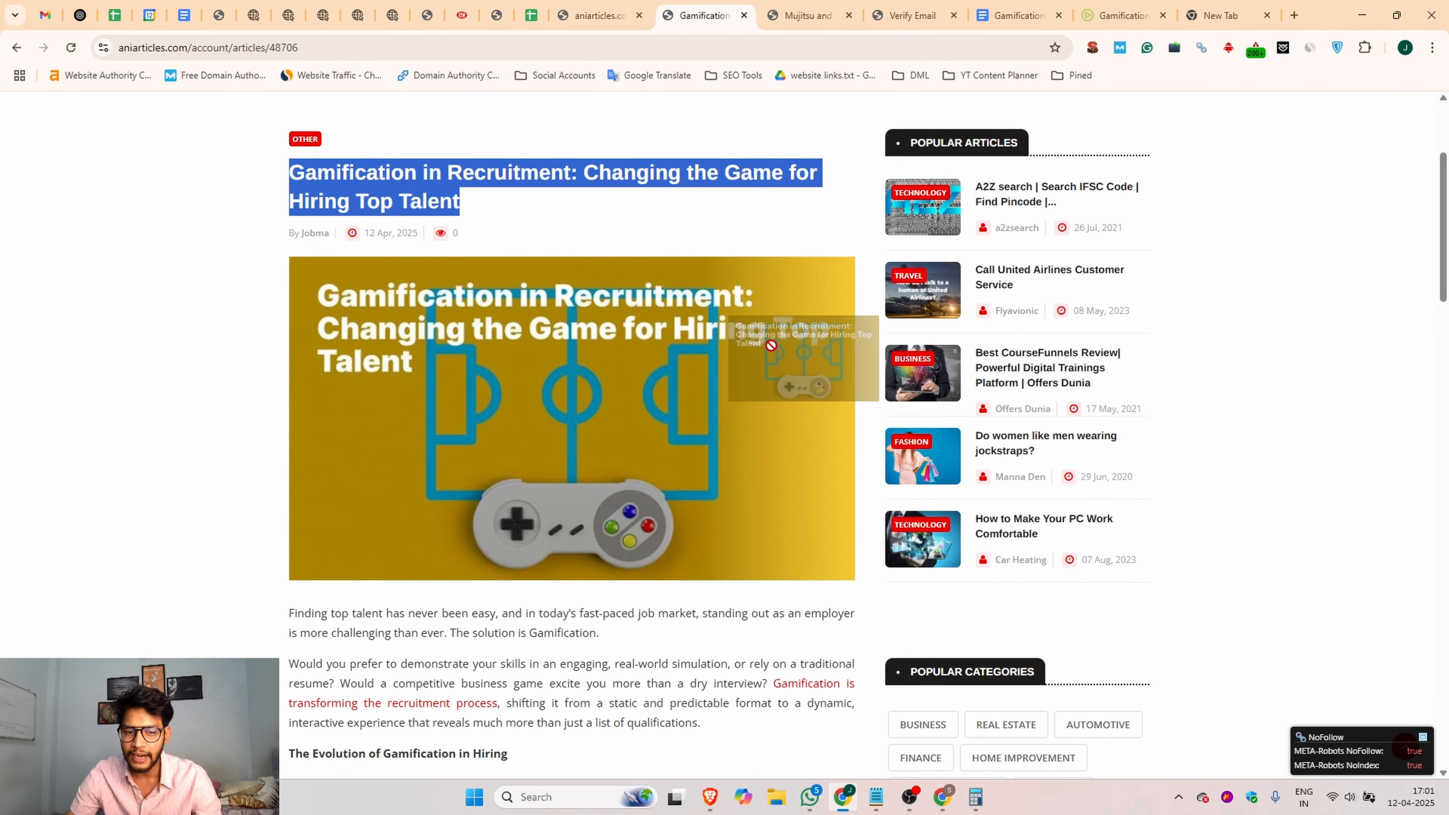
pyautogui.scroll(-6, 799, 320)
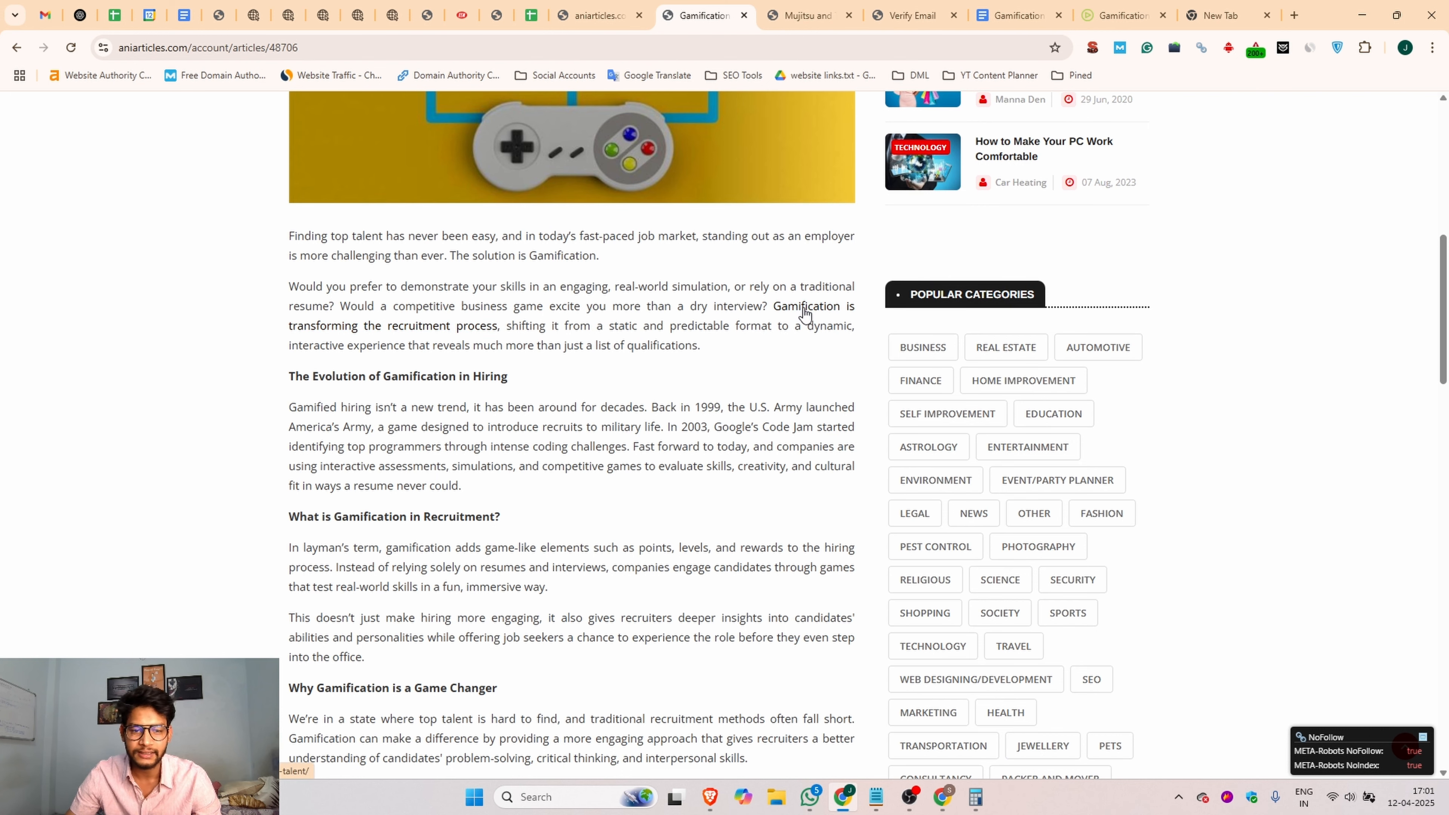
# Step: Inspect the HTML of the link "Gamification is transforming the recruitment process" for its address and attributes, and close the inspector
pyautogui.rightClick(802, 311)
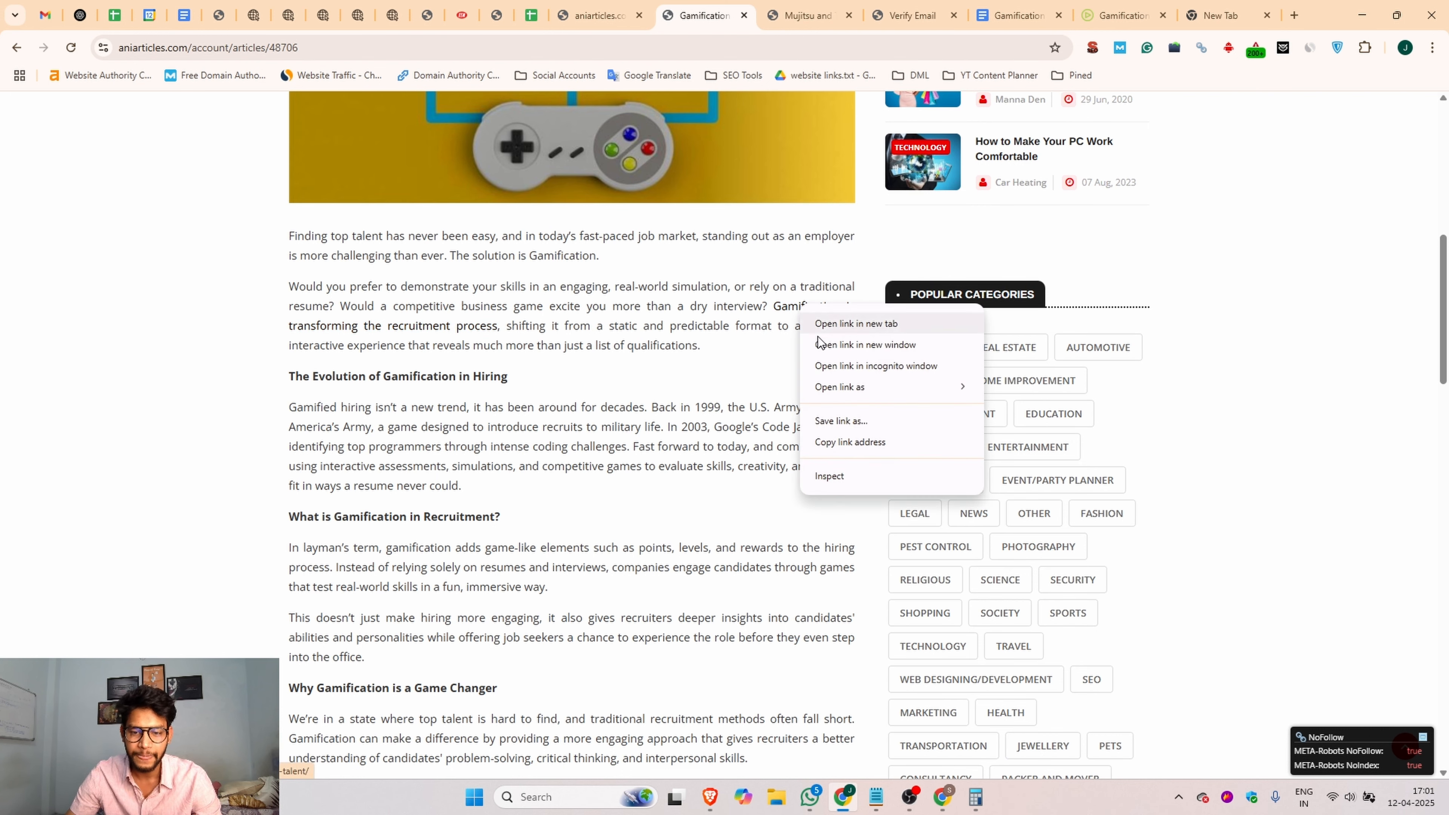
pyautogui.click(833, 474)
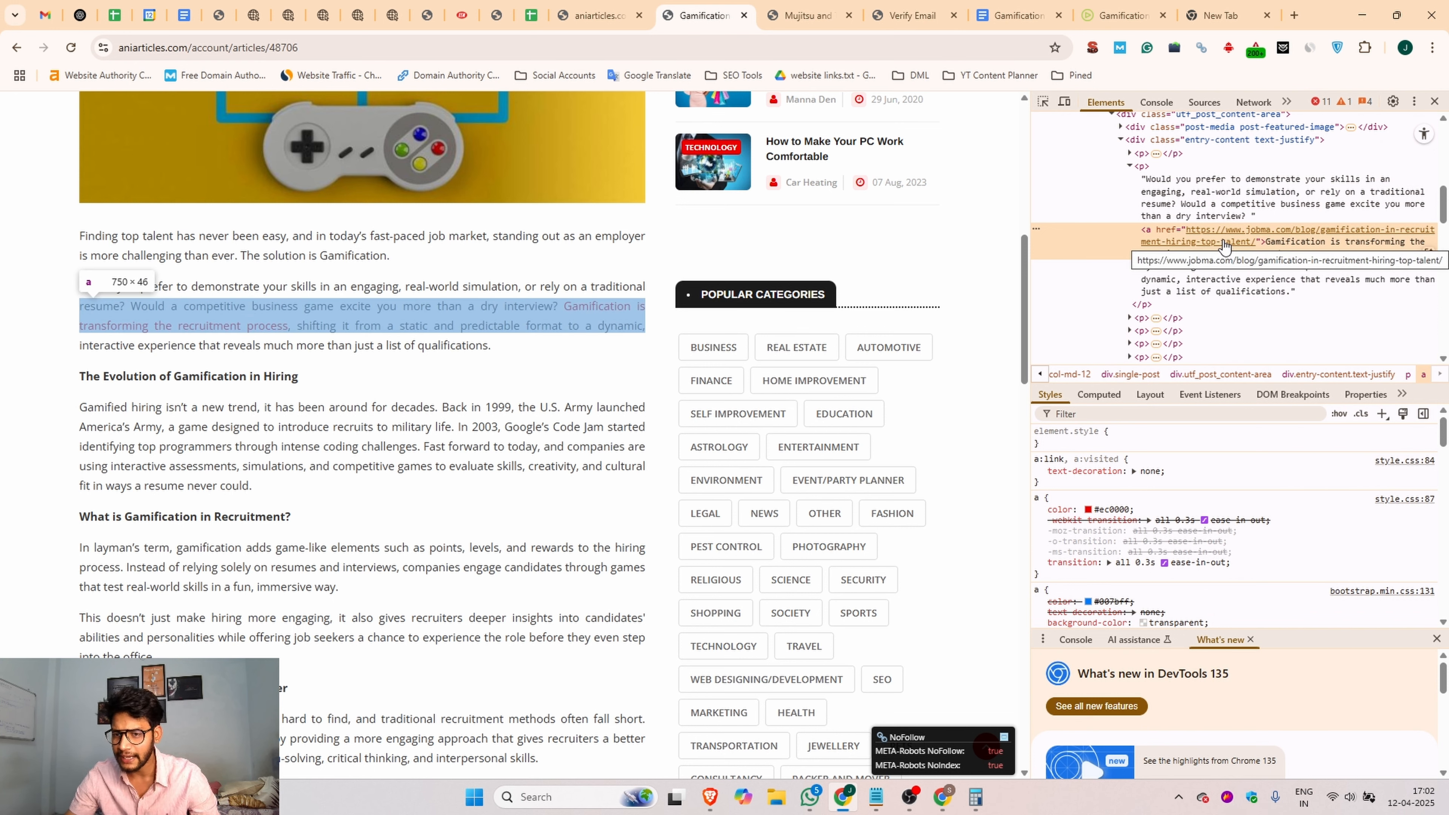
pyautogui.click(1435, 102)
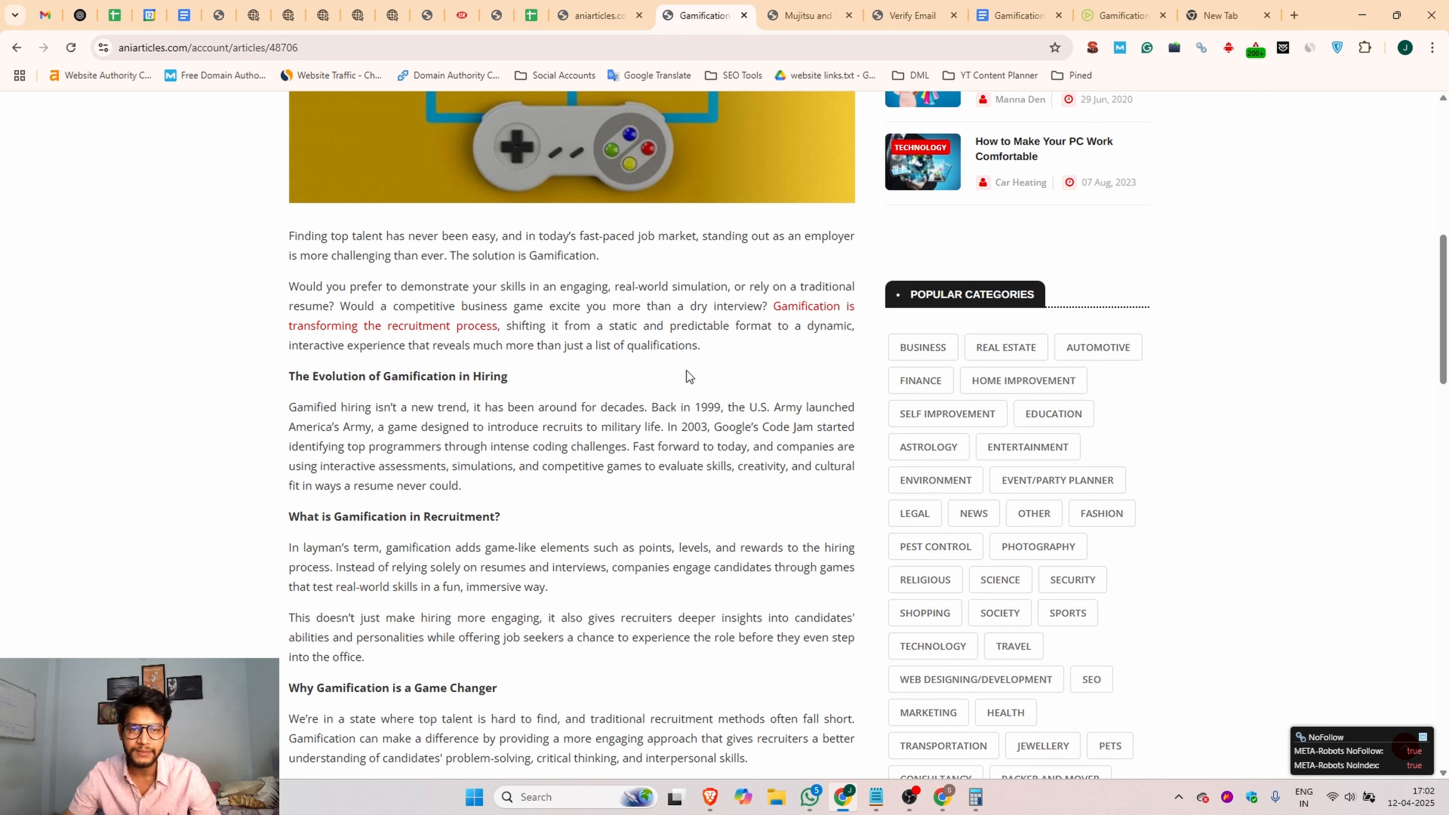
# Step: Check the submitted articles list in the other aniarticles.com tab and return to the title of the article preview
pyautogui.click(583, 14)
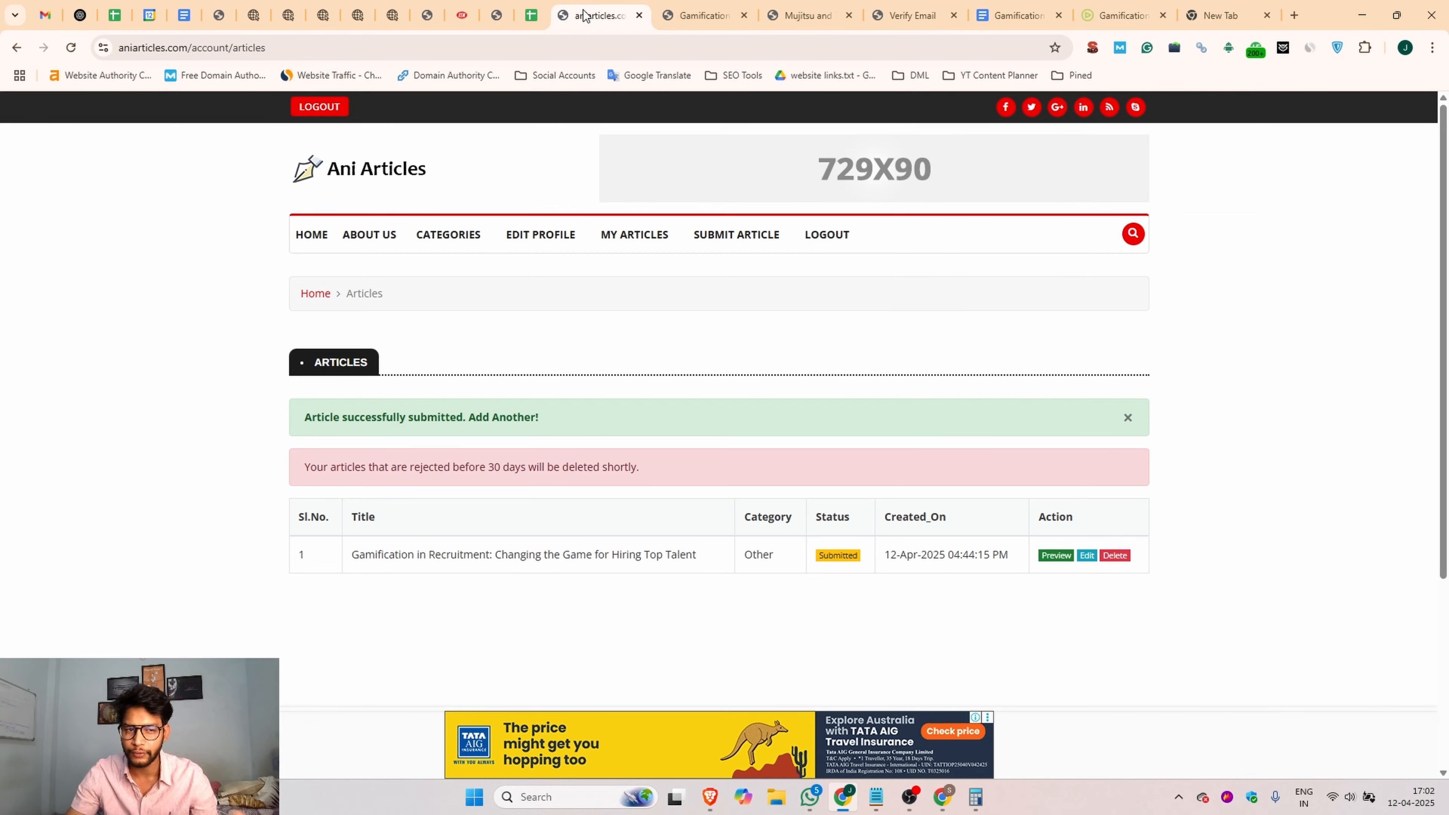
pyautogui.click(697, 7)
pyautogui.scroll(7, 510, 315)
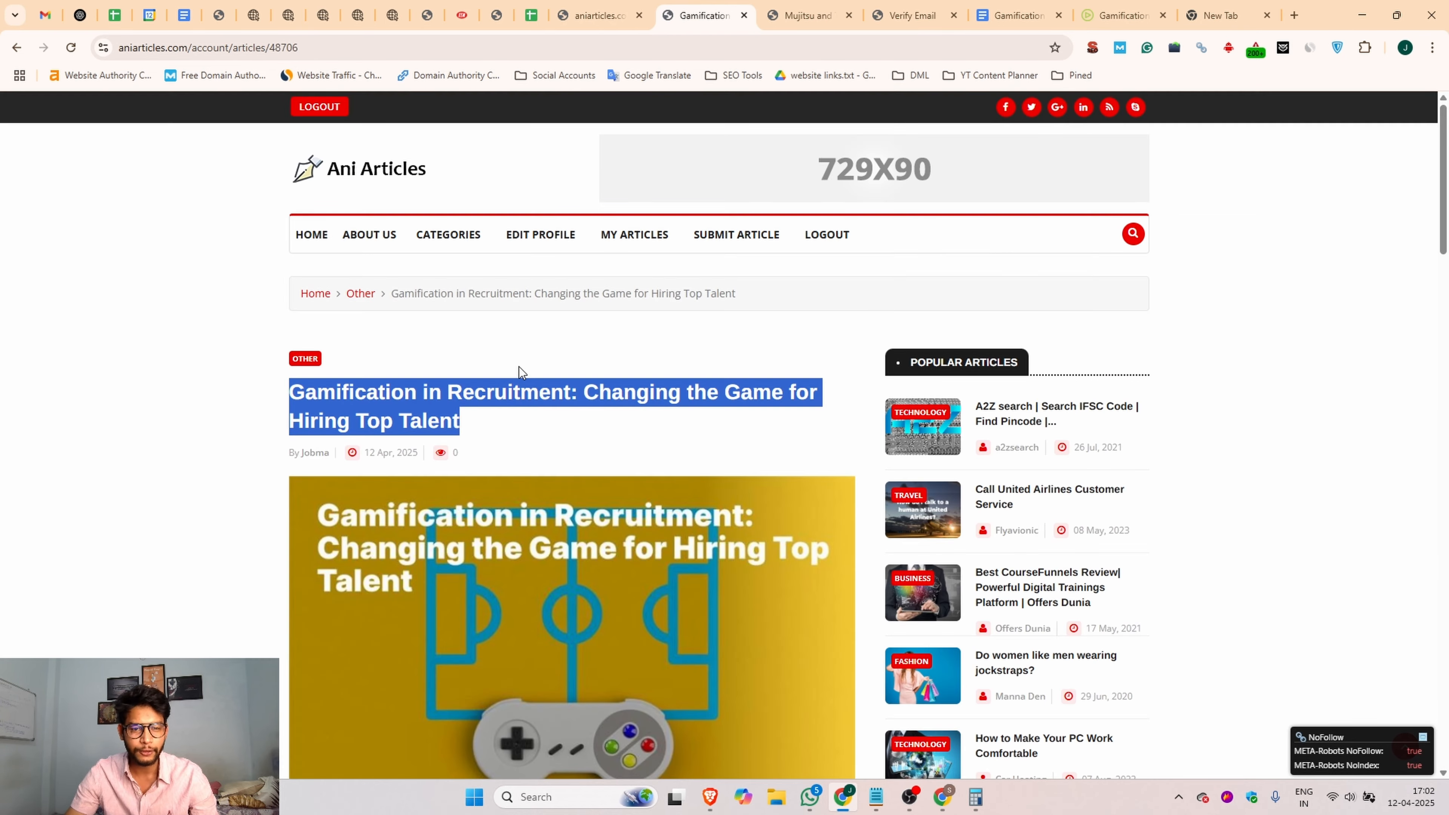